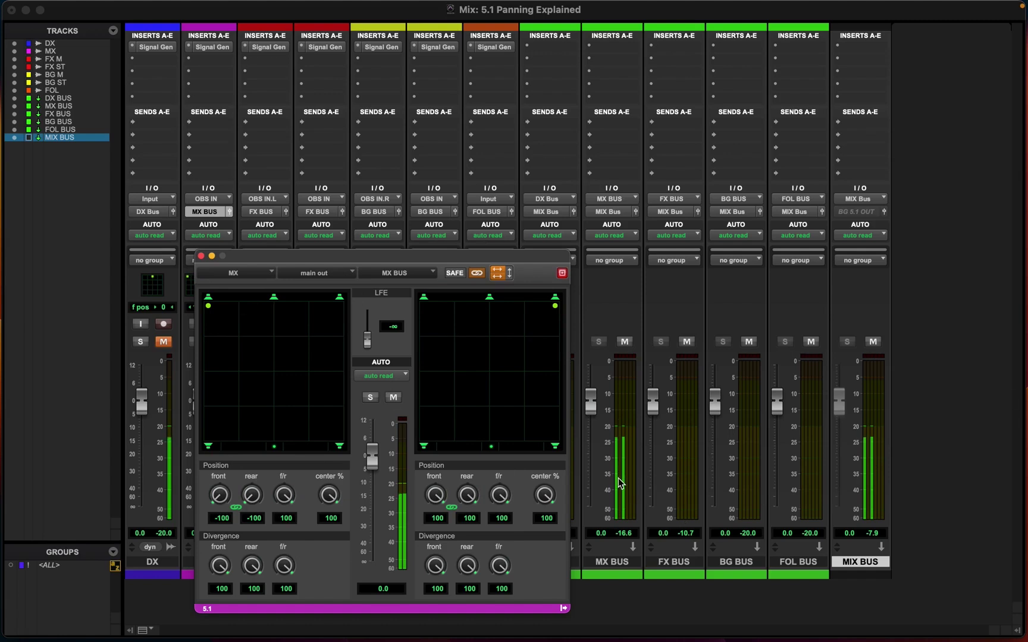
- Pull the MX stereo pan points inward and rearward to about ±53 with f/r 66, and return them to the front corners
{"action": "left_click_drag", "start_coordinate": [555, 306], "coordinate": [526, 305]}
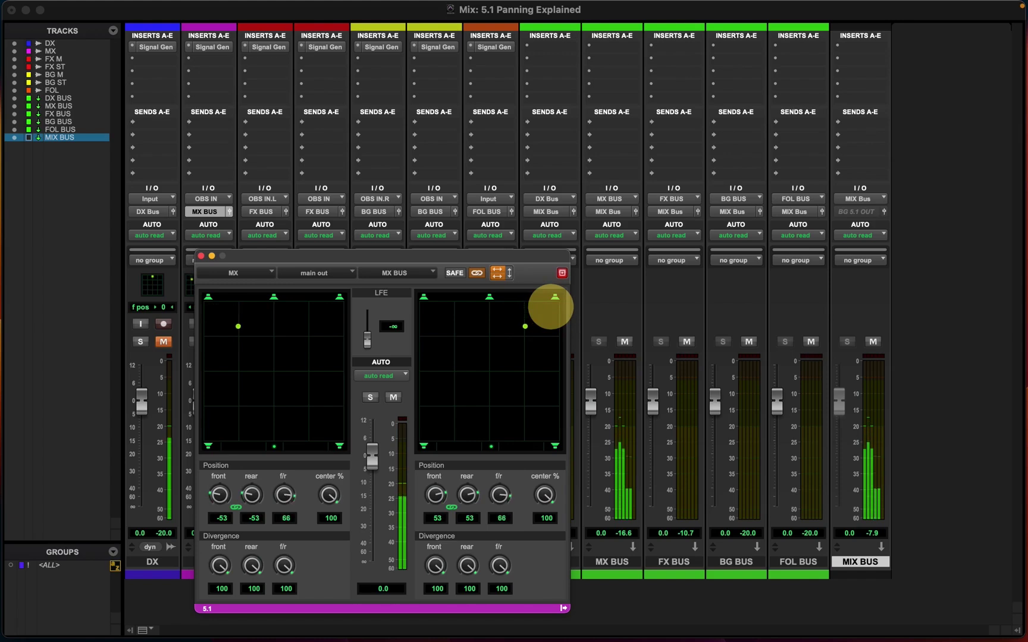
{"action": "left_click_drag", "start_coordinate": [526, 331], "coordinate": [555, 315]}
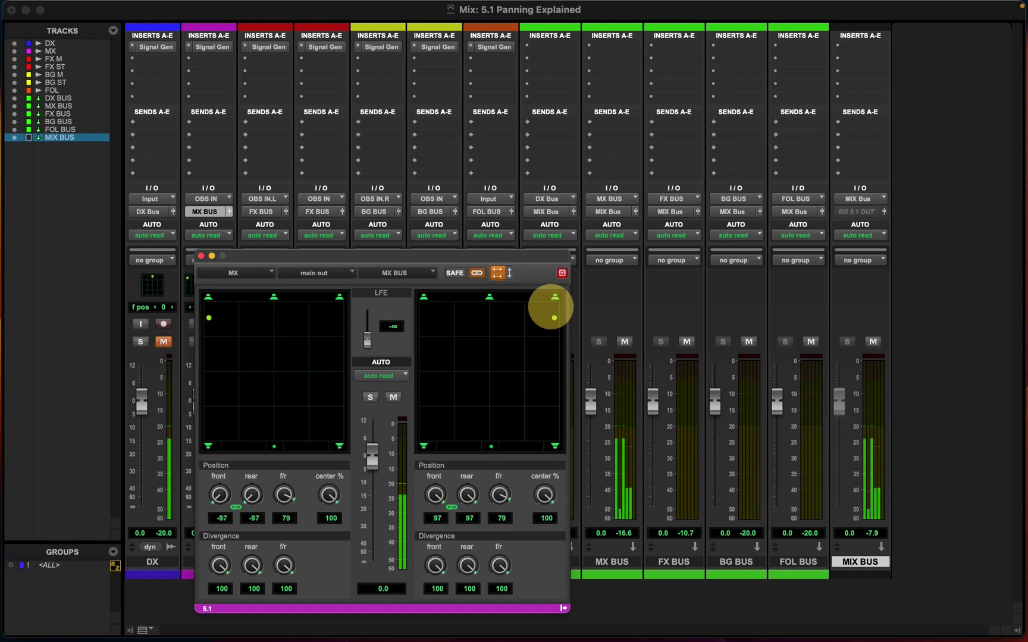
{"action": "left_click", "coordinate": [621, 486]}
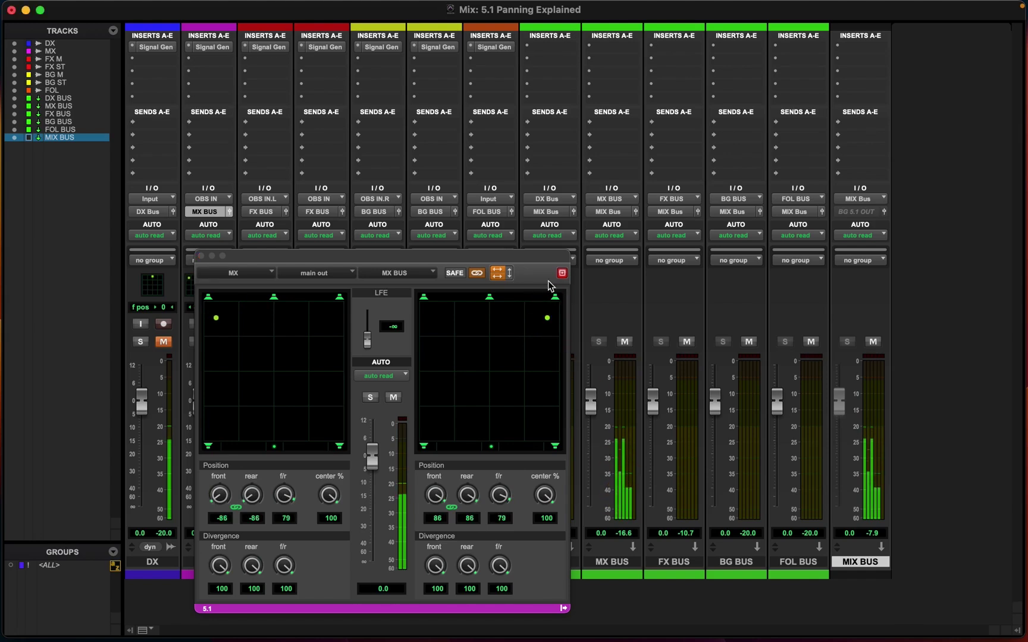
{"action": "left_click", "coordinate": [546, 324]}
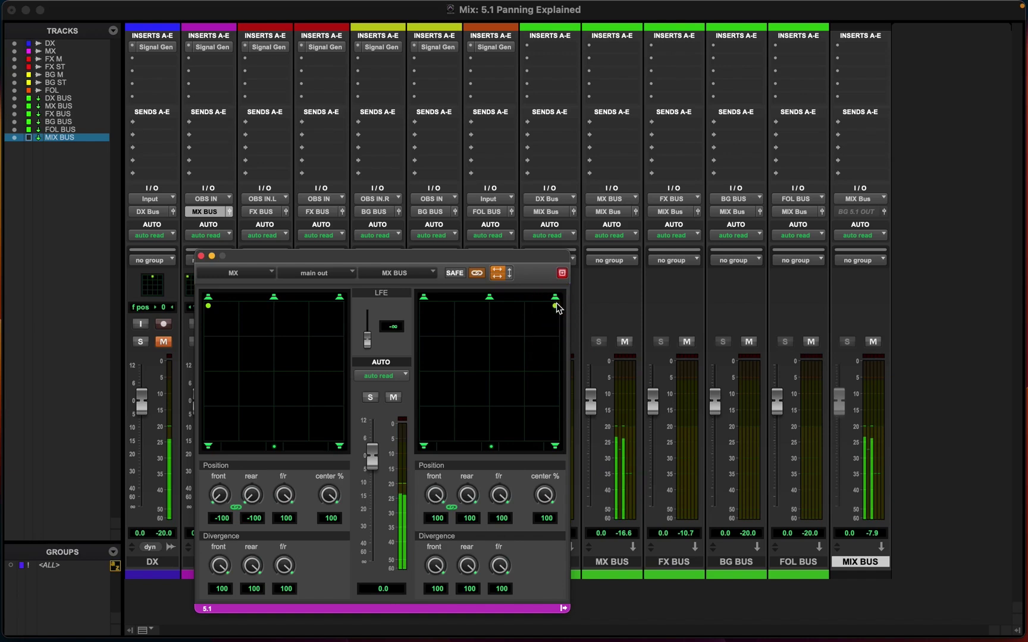
- Narrow the MX pan points along the front to about ±4, and spread them back out to ±100
{"action": "left_click_drag", "start_coordinate": [555, 305], "coordinate": [492, 305]}
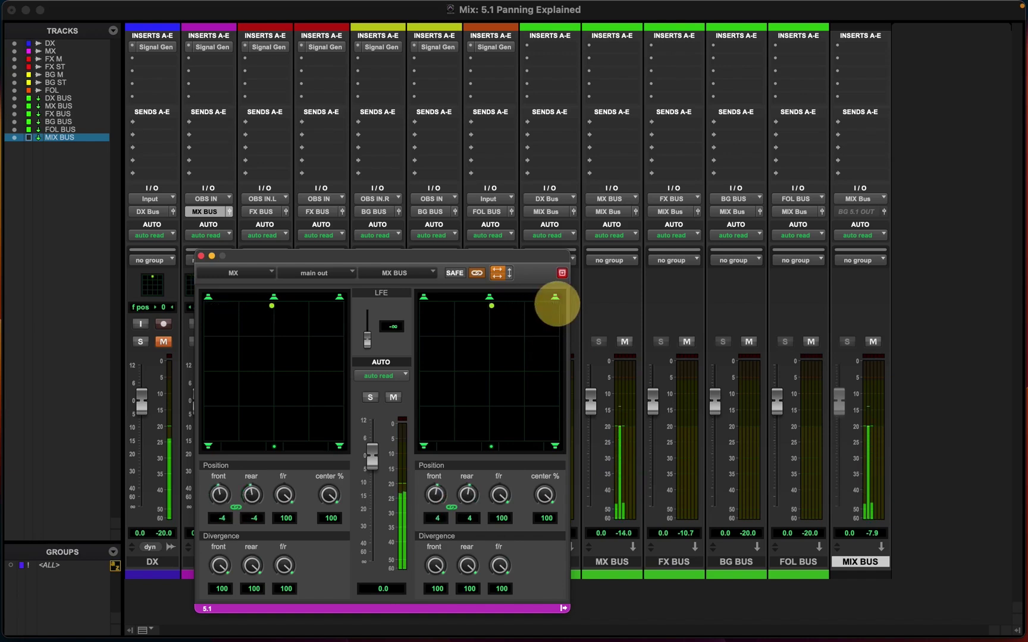
{"action": "left_click_drag", "start_coordinate": [556, 304], "coordinate": [549, 306]}
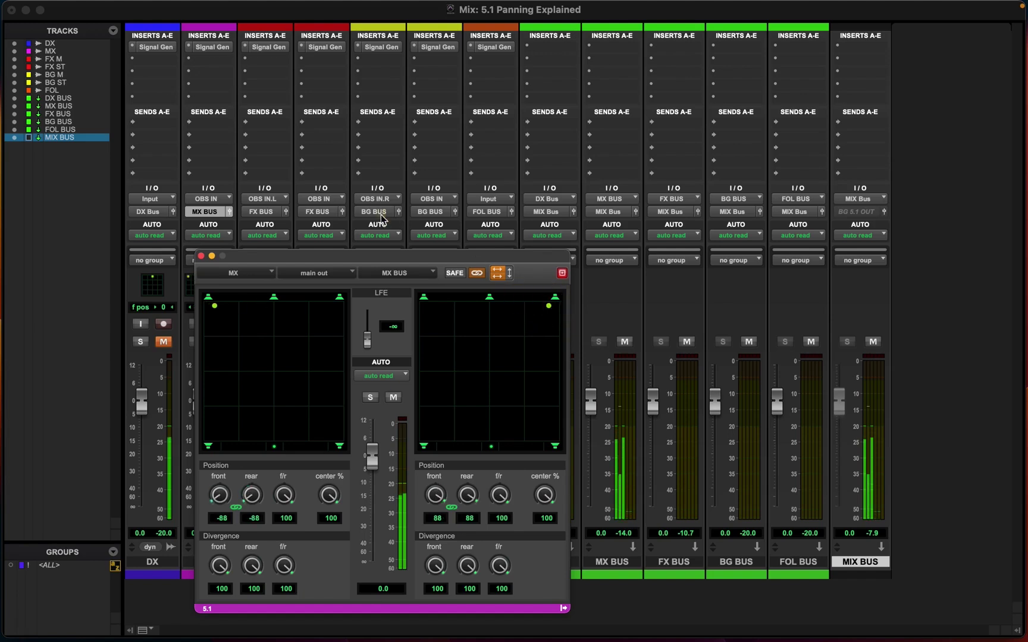
{"action": "left_click_drag", "start_coordinate": [372, 257], "coordinate": [475, 125]}
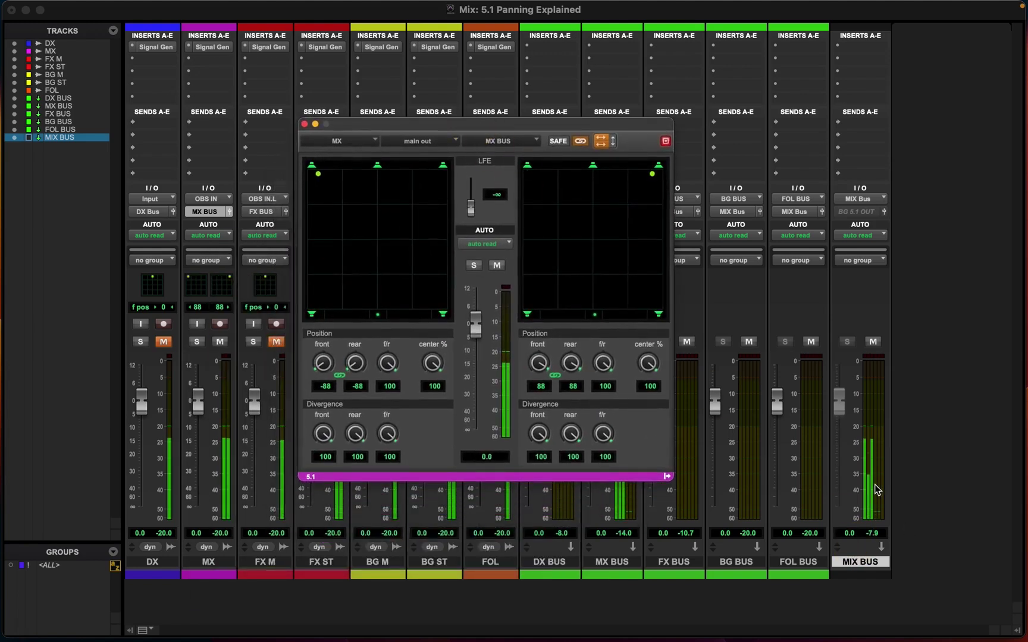
{"action": "left_click_drag", "start_coordinate": [653, 173], "coordinate": [658, 171]}
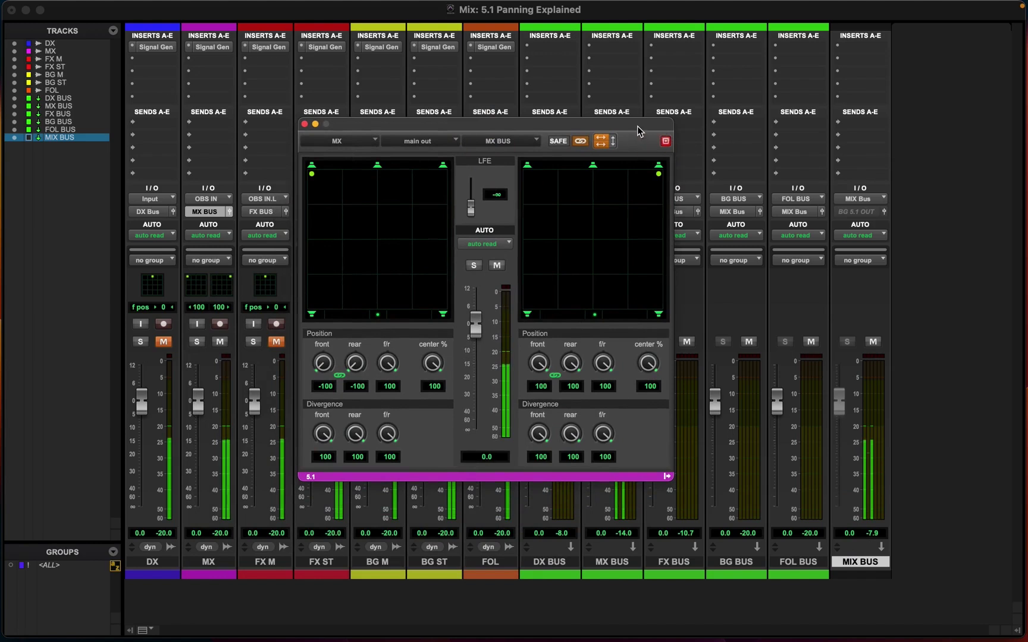
- Open the DX track's output panner alongside the MX panner and unmute DX
{"action": "left_click_drag", "start_coordinate": [637, 126], "coordinate": [774, 63]}
{"action": "left_click", "coordinate": [243, 208]}
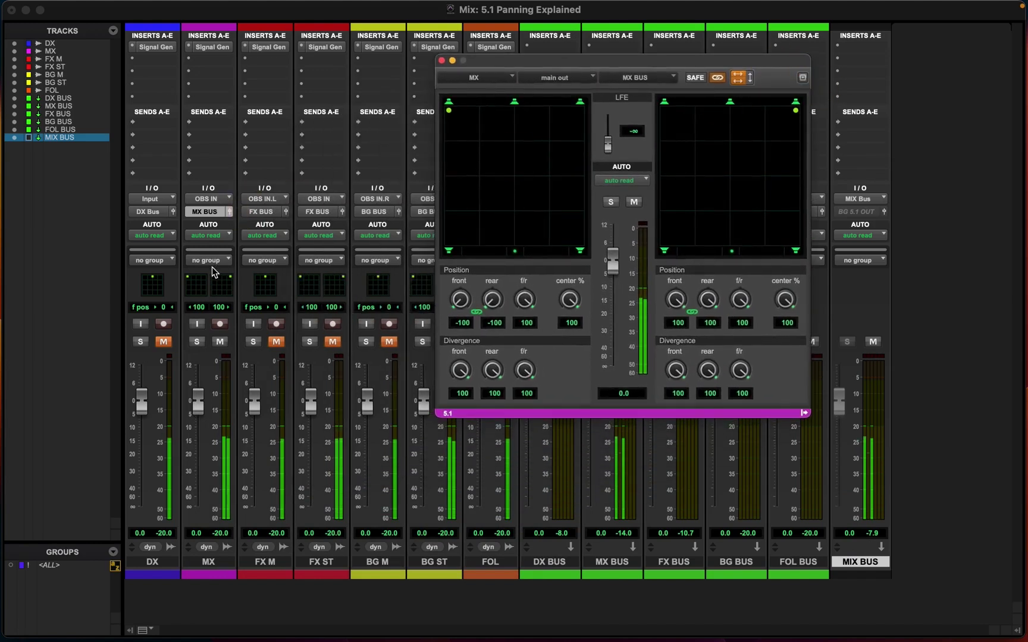
{"action": "left_click", "coordinate": [173, 212]}
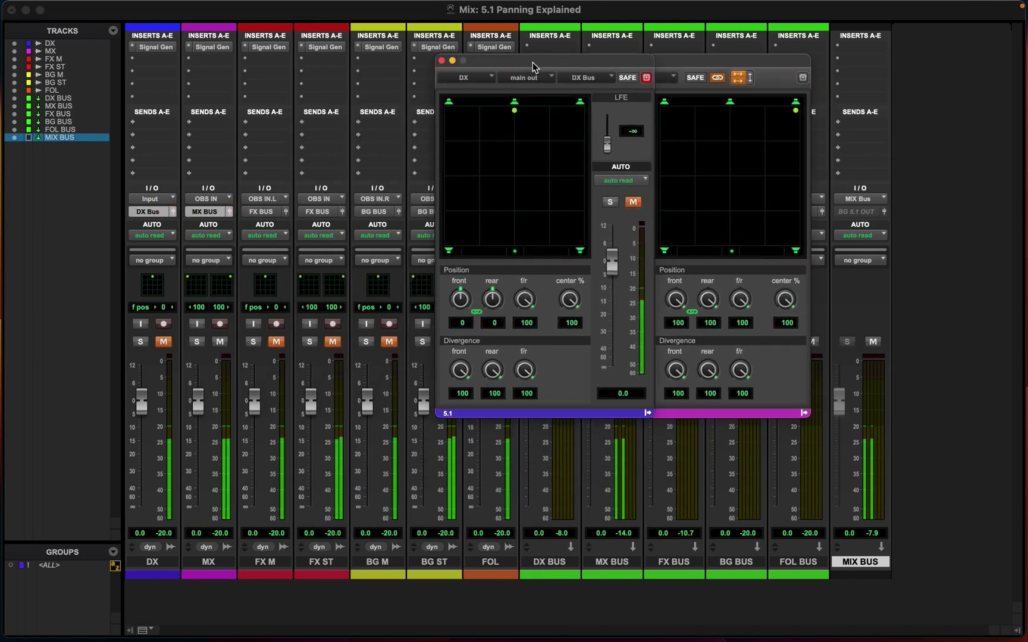
{"action": "left_click_drag", "start_coordinate": [533, 67], "coordinate": [300, 63]}
{"action": "left_click", "coordinate": [164, 343]}
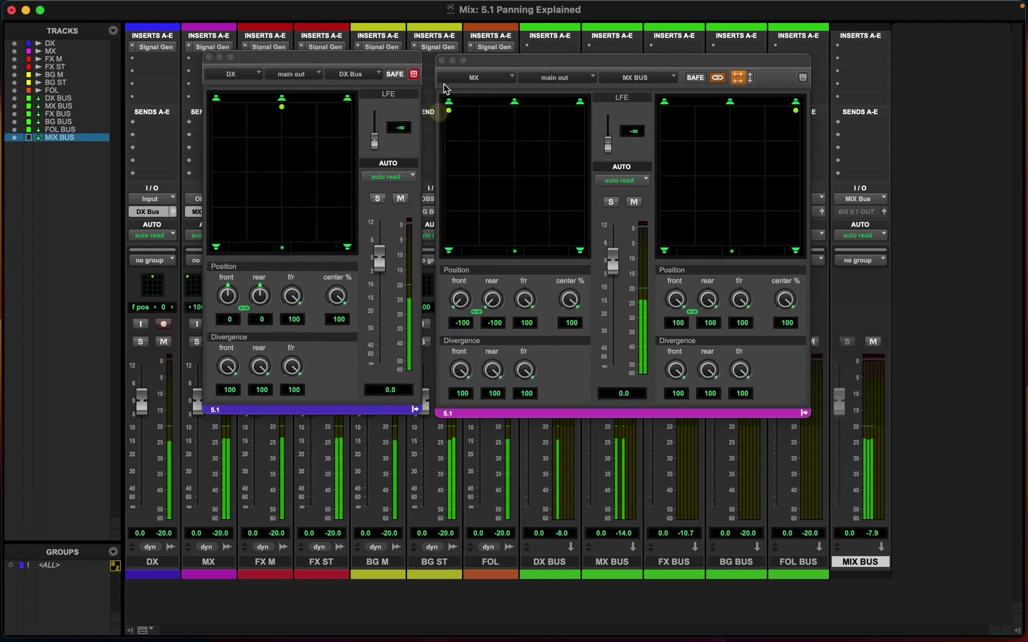
- Arrange the DX and MX panner windows side by side so the bus meters stay visible
{"action": "left_click_drag", "start_coordinate": [399, 59], "coordinate": [355, 63]}
{"action": "left_click", "coordinate": [505, 62]}
{"action": "left_click_drag", "start_coordinate": [505, 62], "coordinate": [452, 53]}
{"action": "left_click_drag", "start_coordinate": [337, 63], "coordinate": [214, 53]}
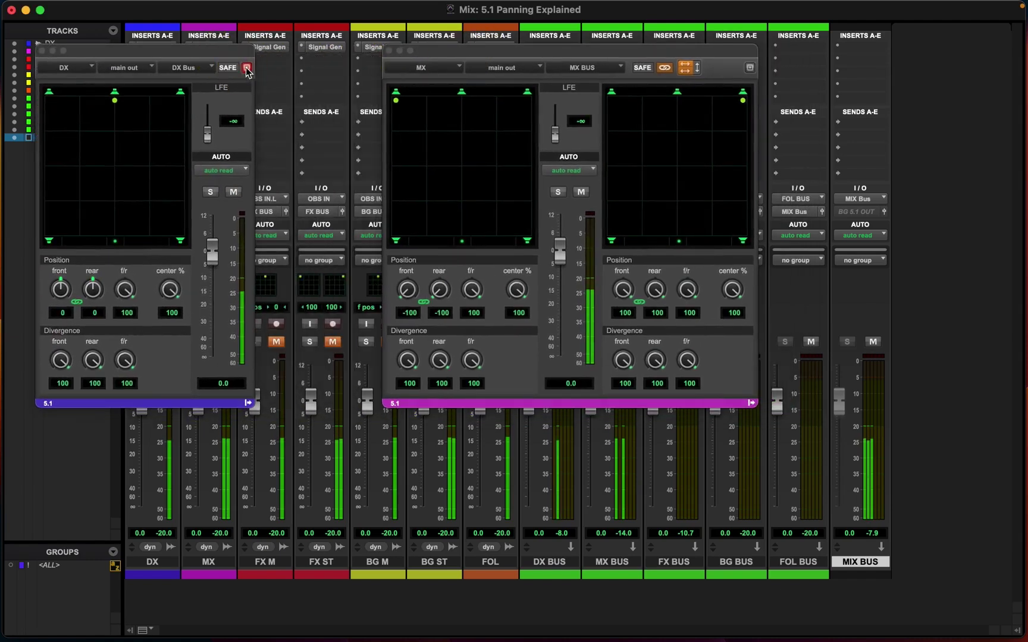
{"action": "left_click_drag", "start_coordinate": [431, 54], "coordinate": [304, 57]}
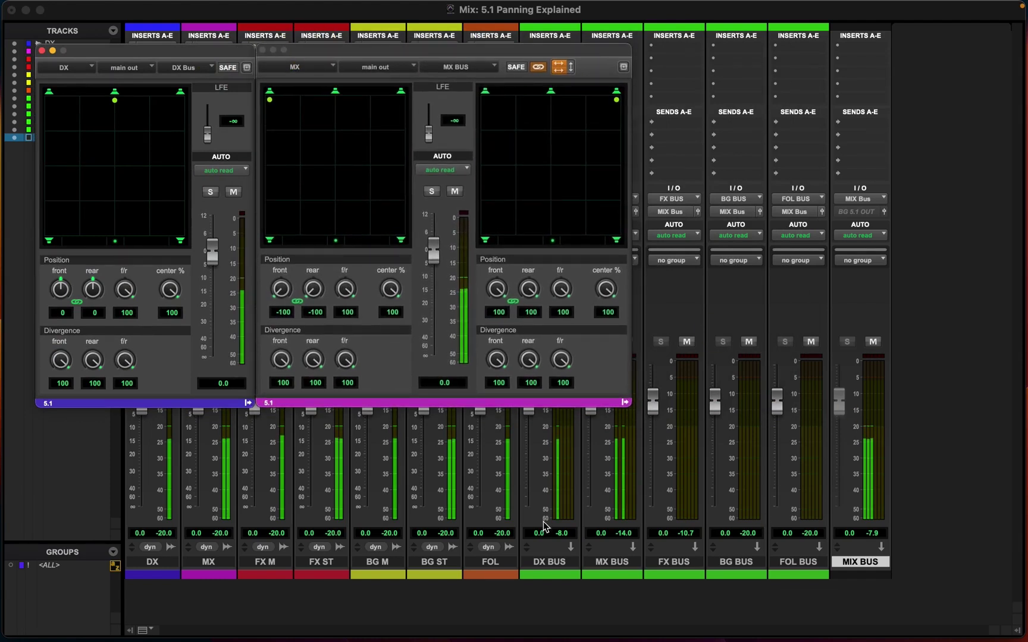
- Examine the active channels on the DX BUS and MX BUS meters and how they combine on the MIX BUS meter
{"action": "left_click", "coordinate": [555, 449]}
{"action": "left_click", "coordinate": [555, 449]}
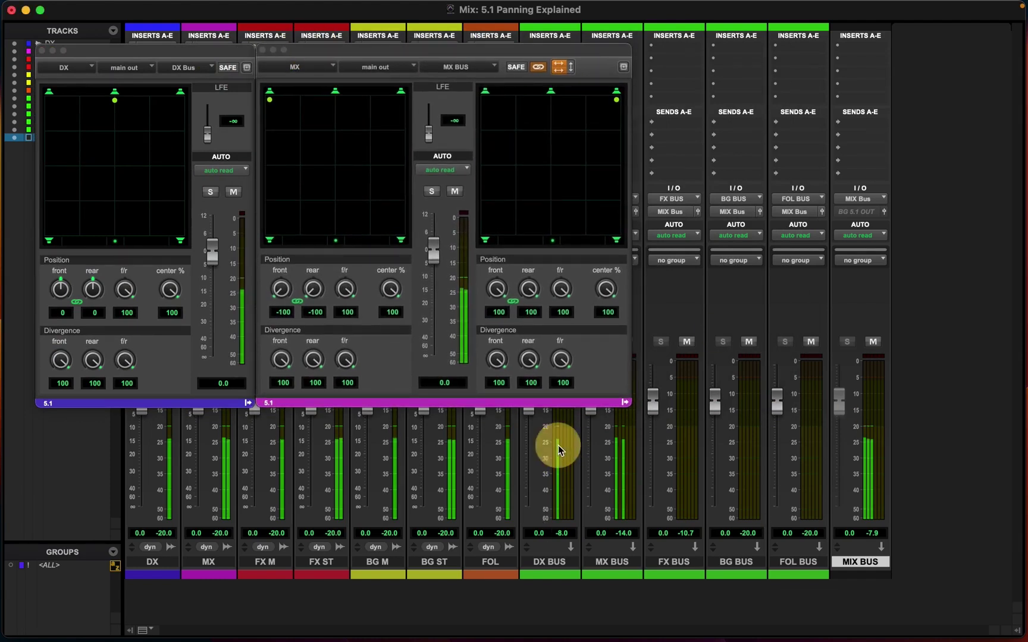
{"action": "left_click", "coordinate": [621, 455]}
{"action": "left_click", "coordinate": [609, 453]}
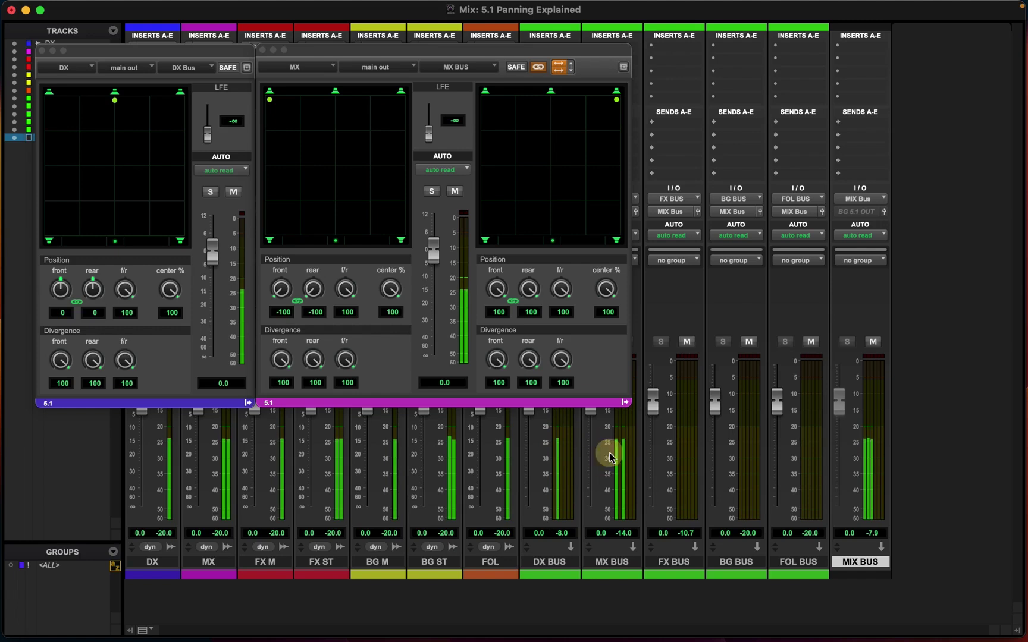
{"action": "left_click", "coordinate": [872, 450]}
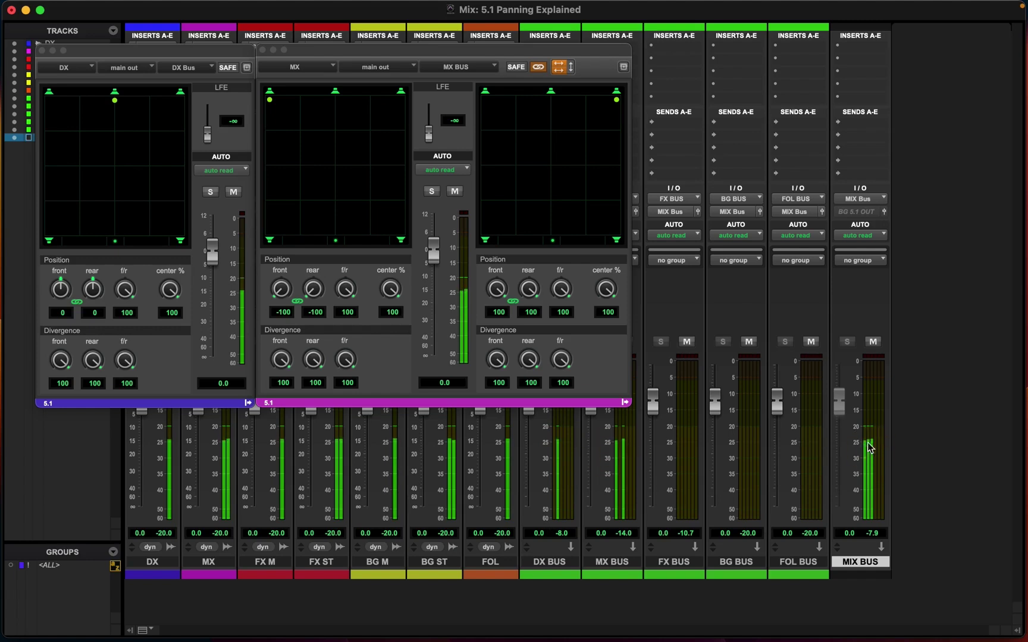
{"action": "left_click", "coordinate": [860, 562]}
- Pan the MX pair to the rear corners at f/r -100, check the MIX BUS meter, and return the pair to the front
{"action": "left_click", "coordinate": [616, 98]}
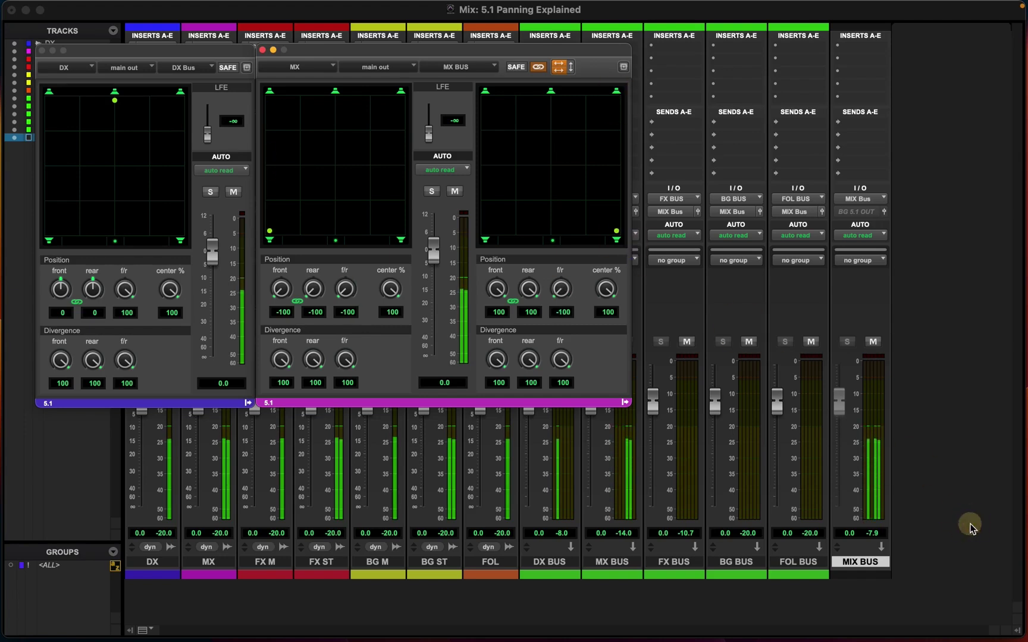
{"action": "left_click", "coordinate": [872, 450]}
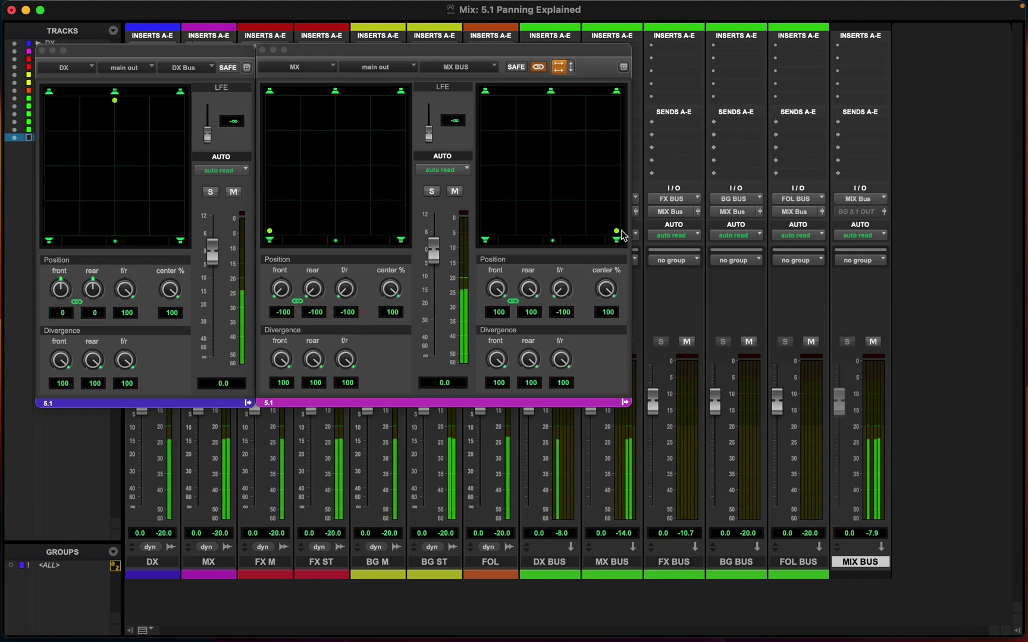
{"action": "left_click", "coordinate": [629, 95]}
{"action": "left_click", "coordinate": [618, 91]}
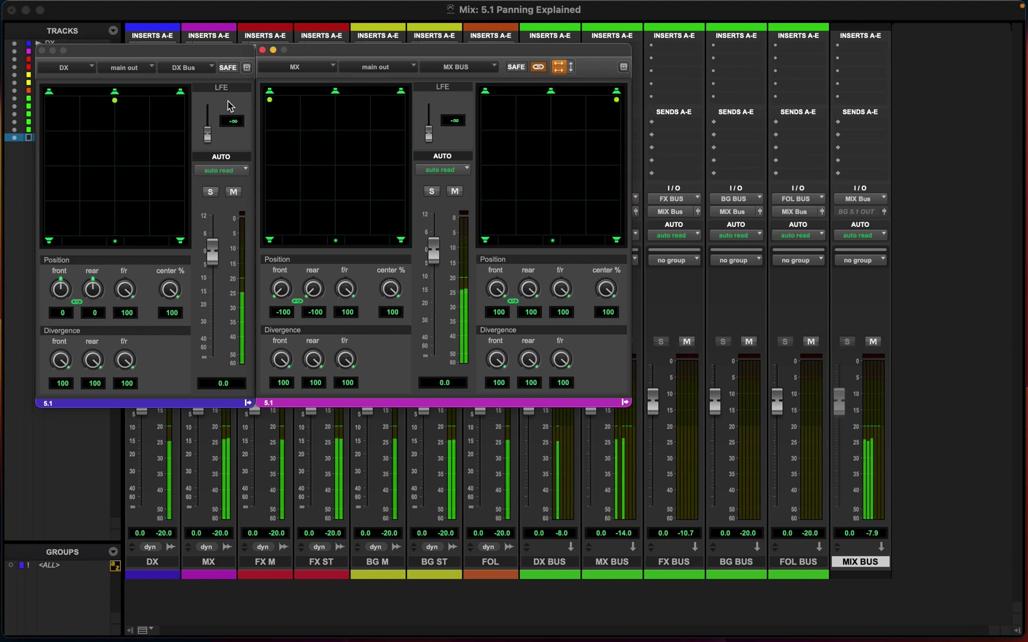
- Narrow the MX pair to ±51 along the front and examine the centre channel on the MIX BUS meter
{"action": "left_click_drag", "start_coordinate": [270, 100], "coordinate": [301, 99]}
{"action": "left_click", "coordinate": [870, 439]}
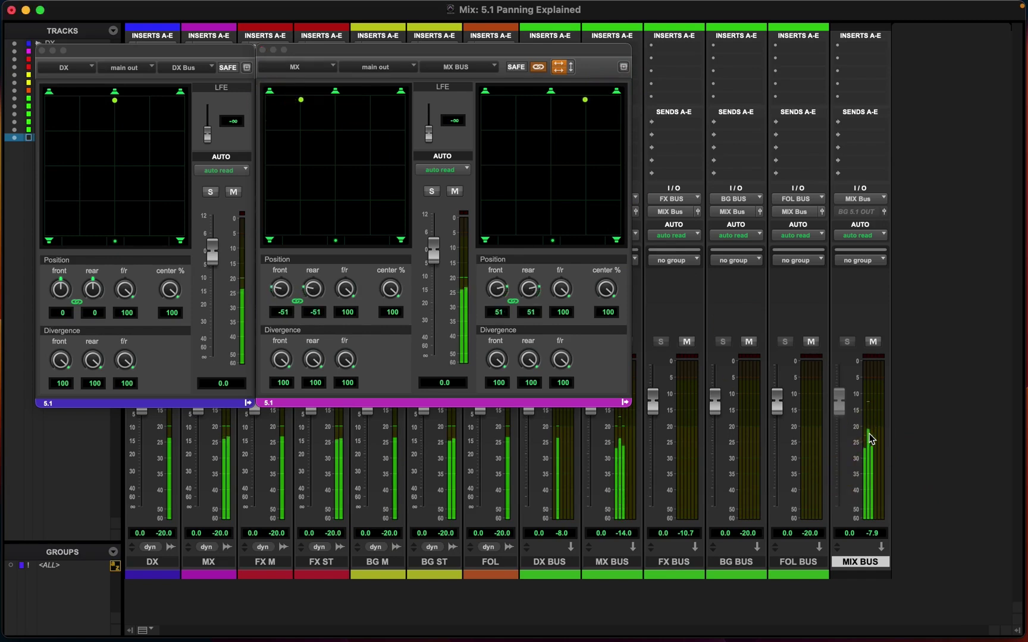
{"action": "left_click", "coordinate": [871, 440]}
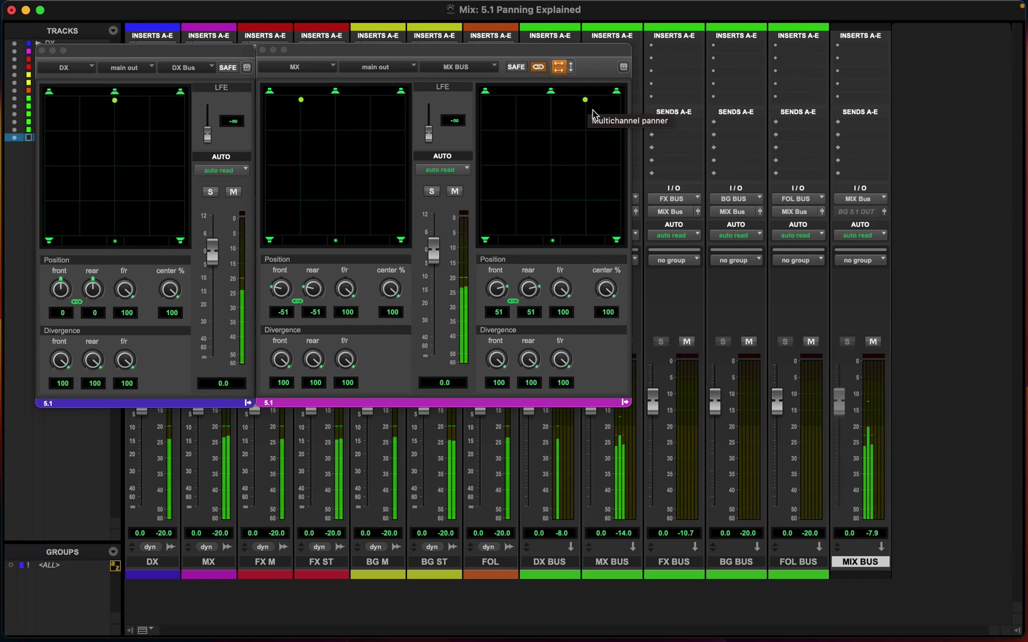
- Set the MX pair to ±100 with f/r 49 and compare the DX BUS and MX BUS meters
{"action": "left_click_drag", "start_coordinate": [586, 106], "coordinate": [618, 134]}
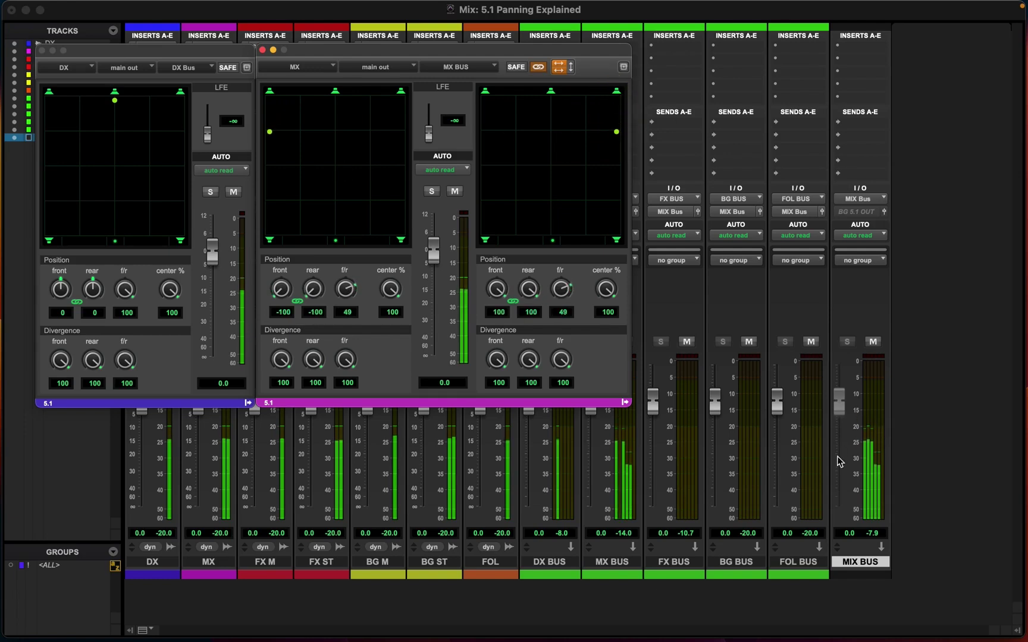
{"action": "left_click", "coordinate": [557, 442]}
{"action": "left_click_drag", "start_coordinate": [498, 52], "coordinate": [870, 22]}
{"action": "left_click", "coordinate": [544, 464]}
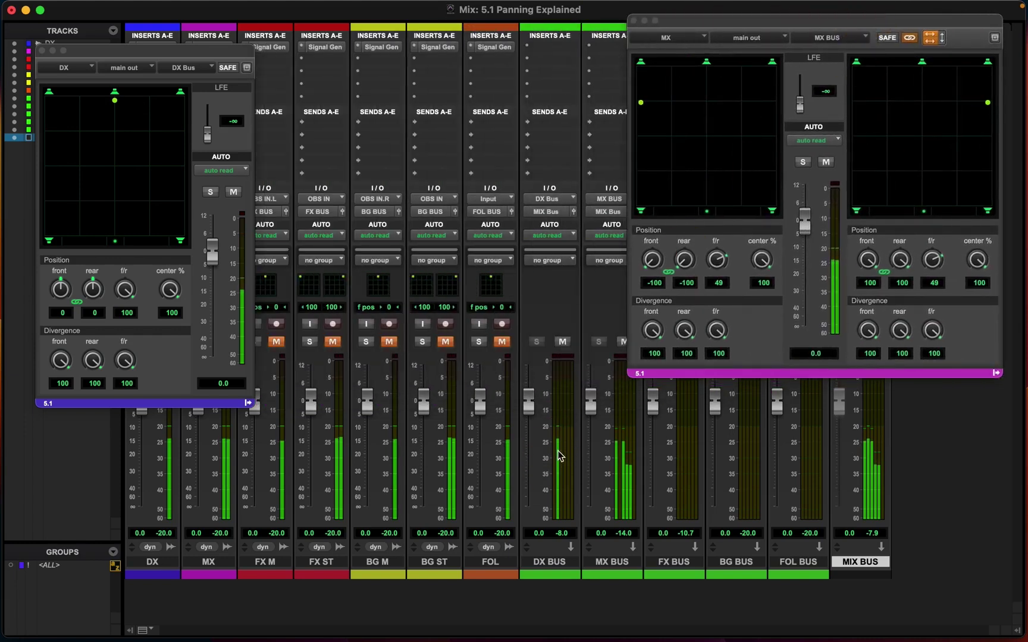
{"action": "left_click", "coordinate": [556, 450]}
{"action": "left_click", "coordinate": [556, 452]}
{"action": "left_click", "coordinate": [626, 454]}
{"action": "left_click", "coordinate": [618, 445]}
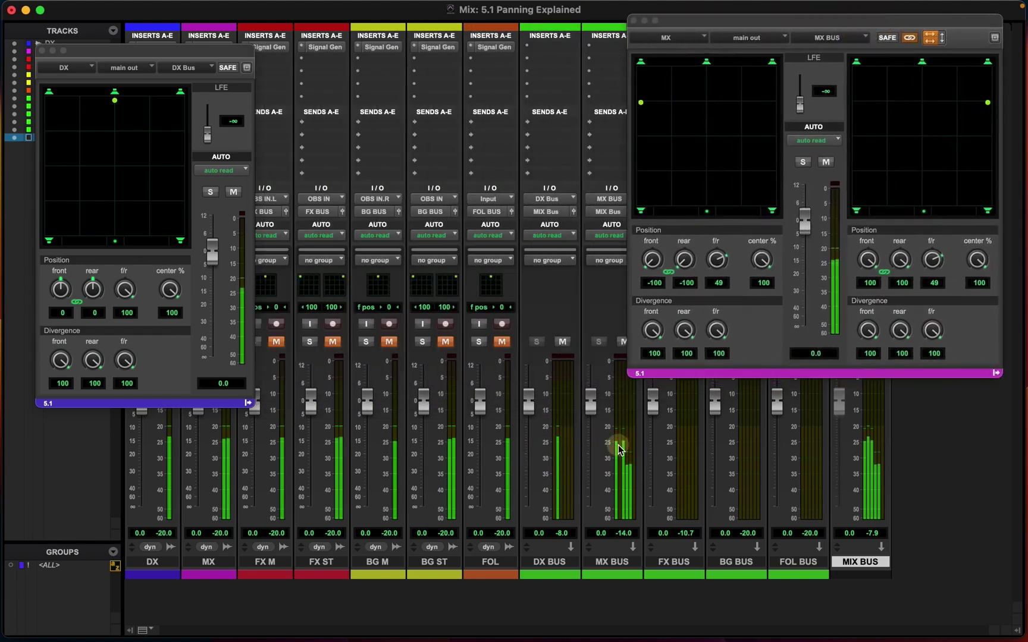
- Close the MX and DX panner windows and mute both tracks
{"action": "left_click", "coordinate": [633, 21]}
{"action": "left_click", "coordinate": [41, 50]}
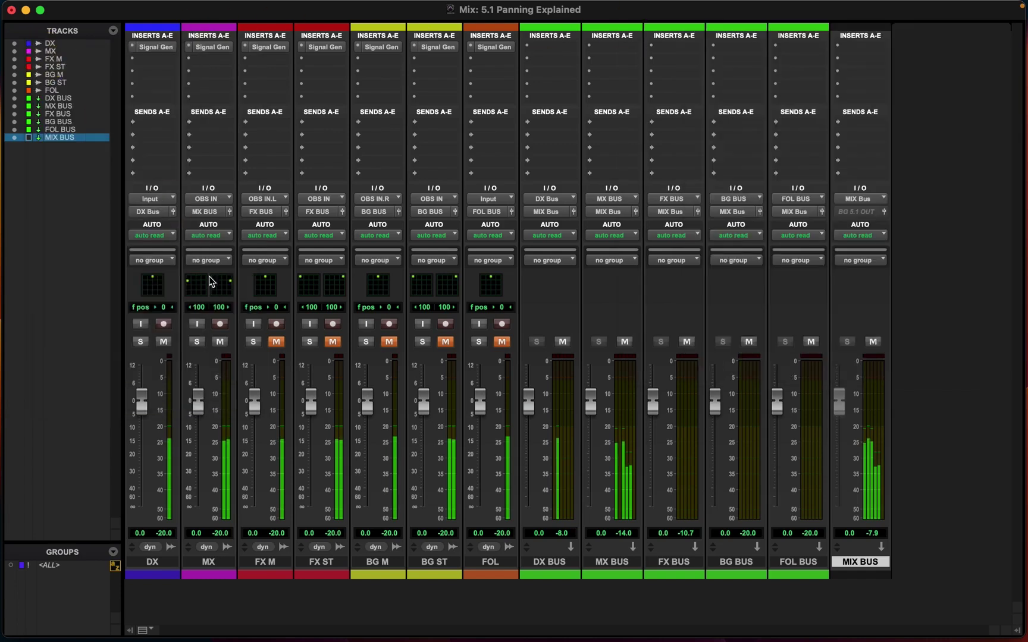
{"action": "left_click", "coordinate": [163, 342]}
{"action": "left_click", "coordinate": [164, 342]}
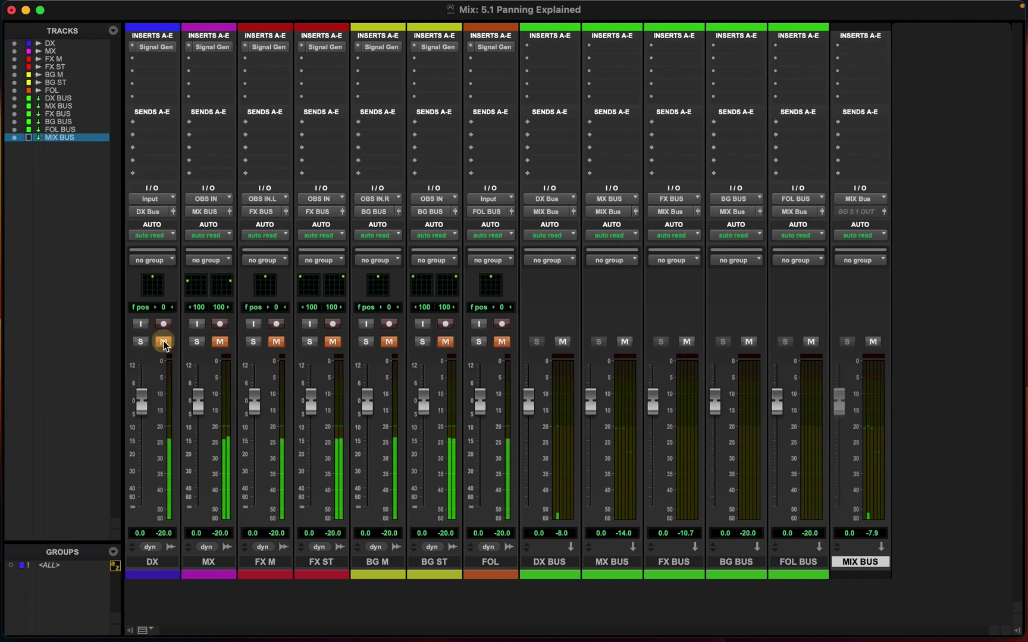
- Unmute FX M and open its output panner, placing the window clear of the track list
{"action": "left_click", "coordinate": [276, 342]}
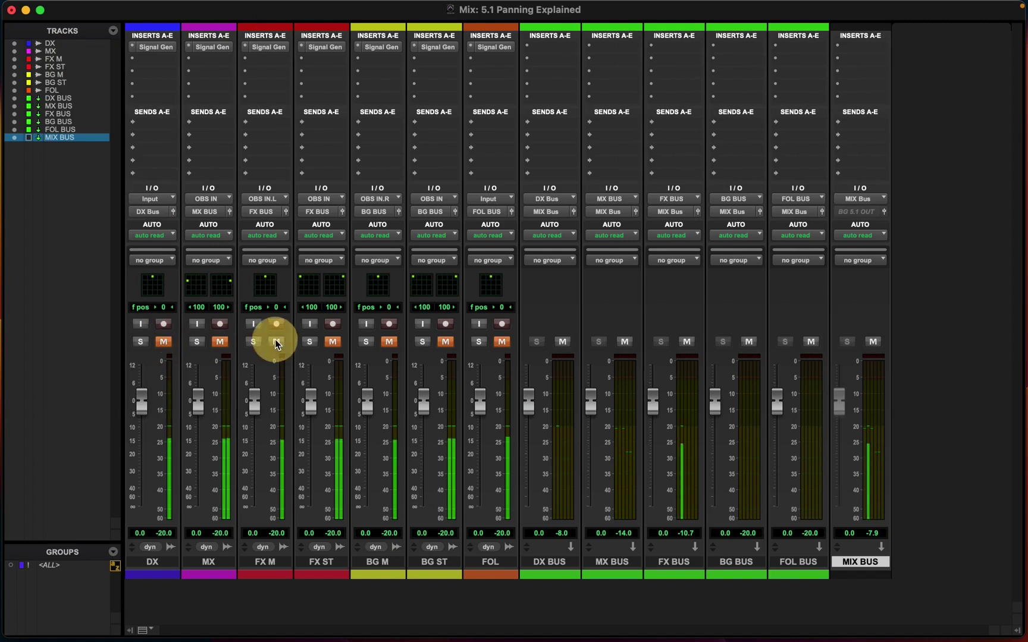
{"action": "left_click", "coordinate": [286, 212]}
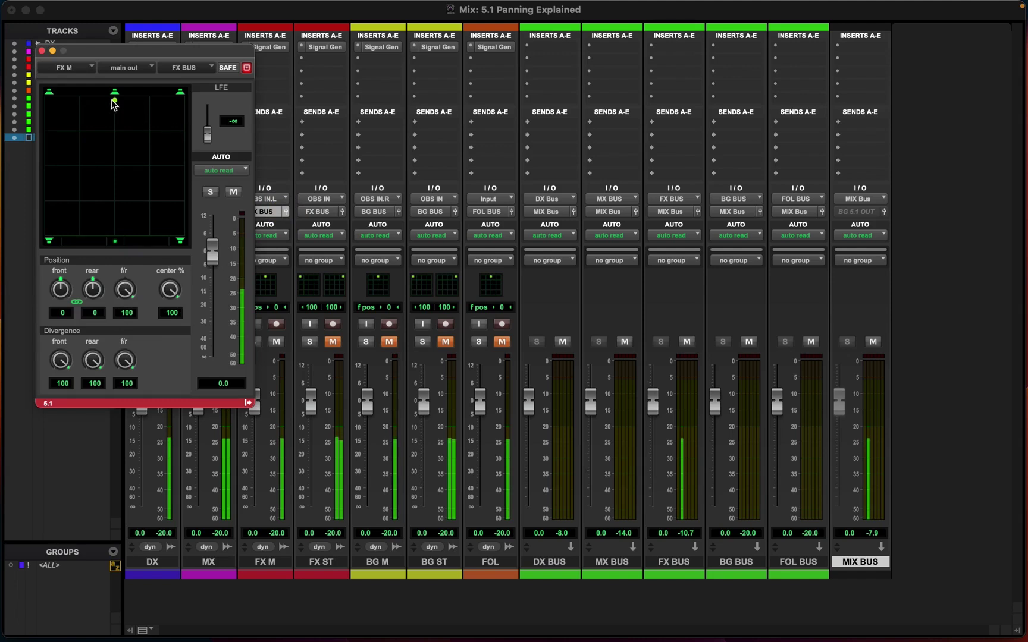
{"action": "left_click_drag", "start_coordinate": [127, 51], "coordinate": [220, 50]}
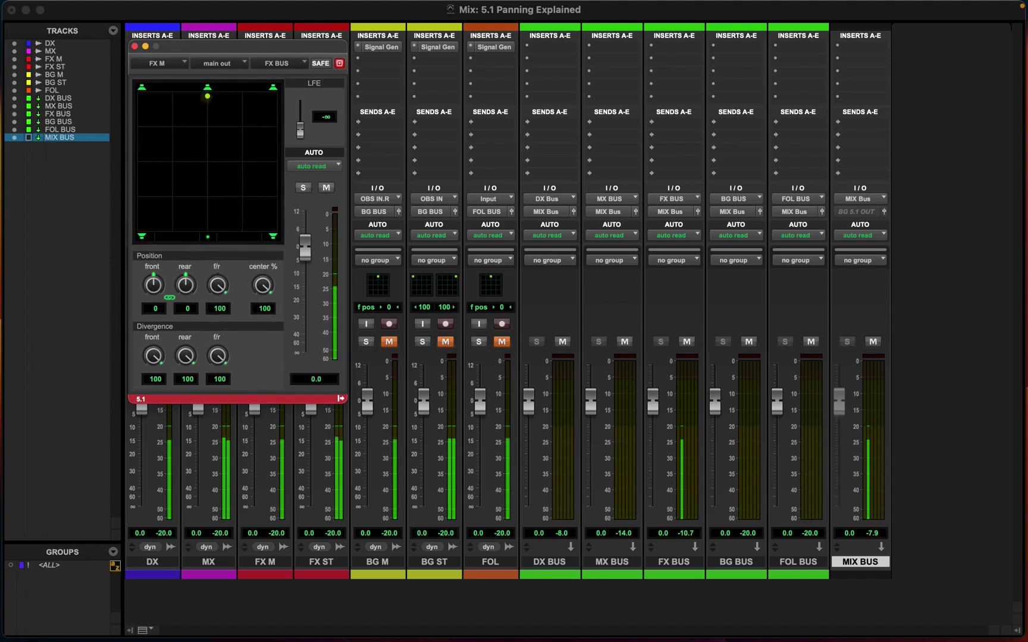
- Pan FX M from front centre to the far left at -100, pulling it rearward to f/r 70
{"action": "left_click_drag", "start_coordinate": [206, 96], "coordinate": [142, 227]}
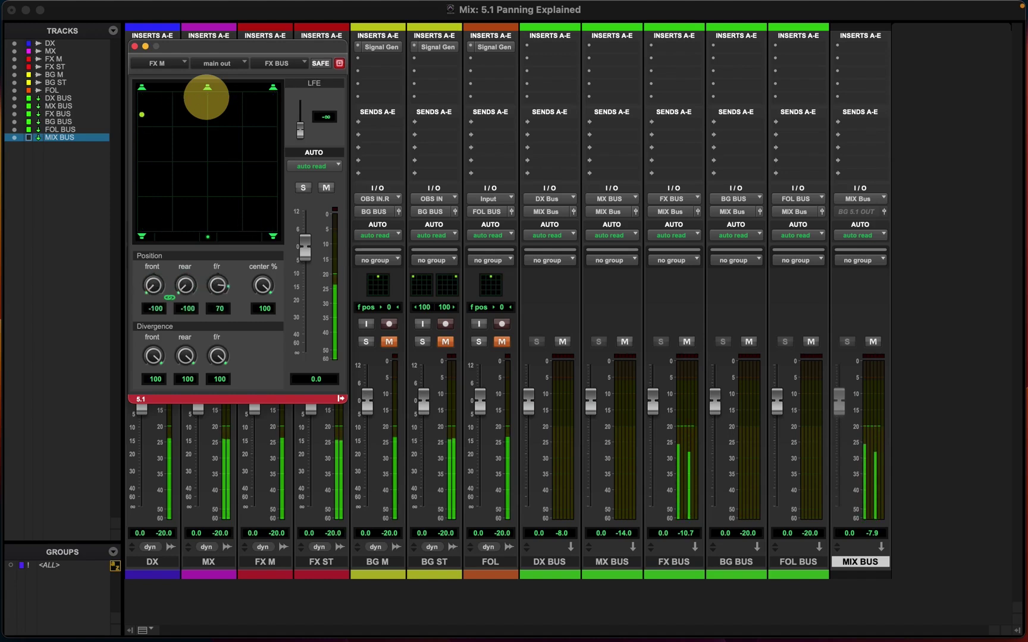
{"action": "left_click", "coordinate": [207, 88]}
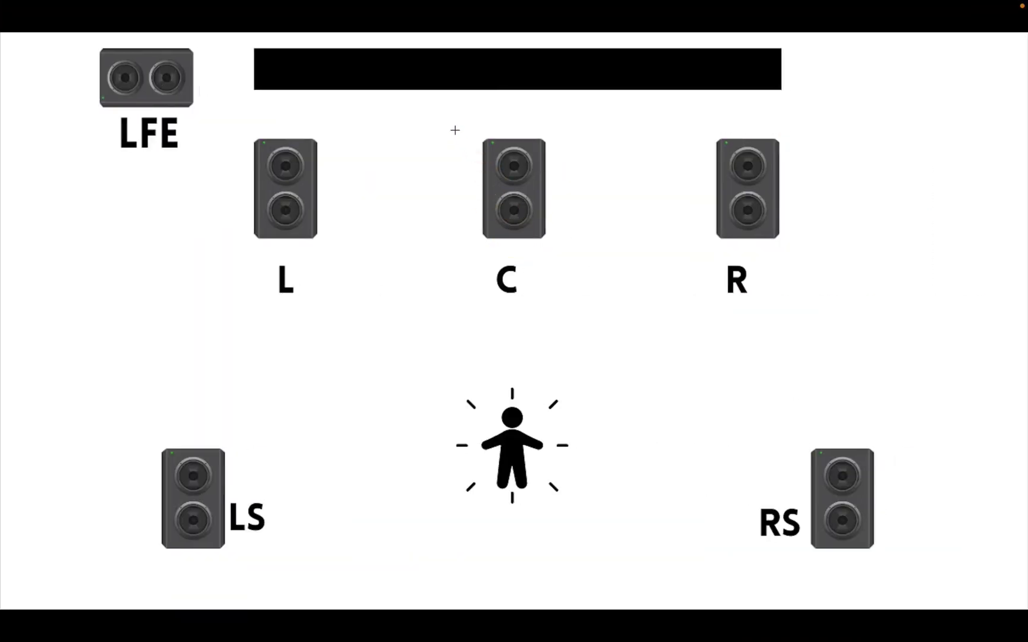
- Switch to the speaker layout diagram and select the area around the centre speaker and its C label
{"action": "left_click_drag", "start_coordinate": [456, 116], "coordinate": [564, 301]}
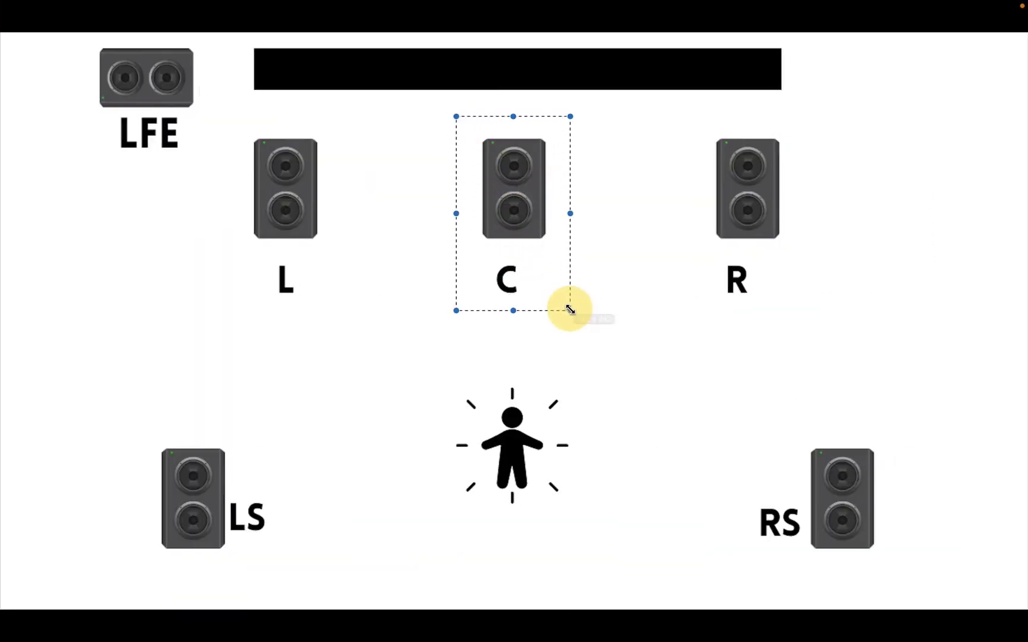
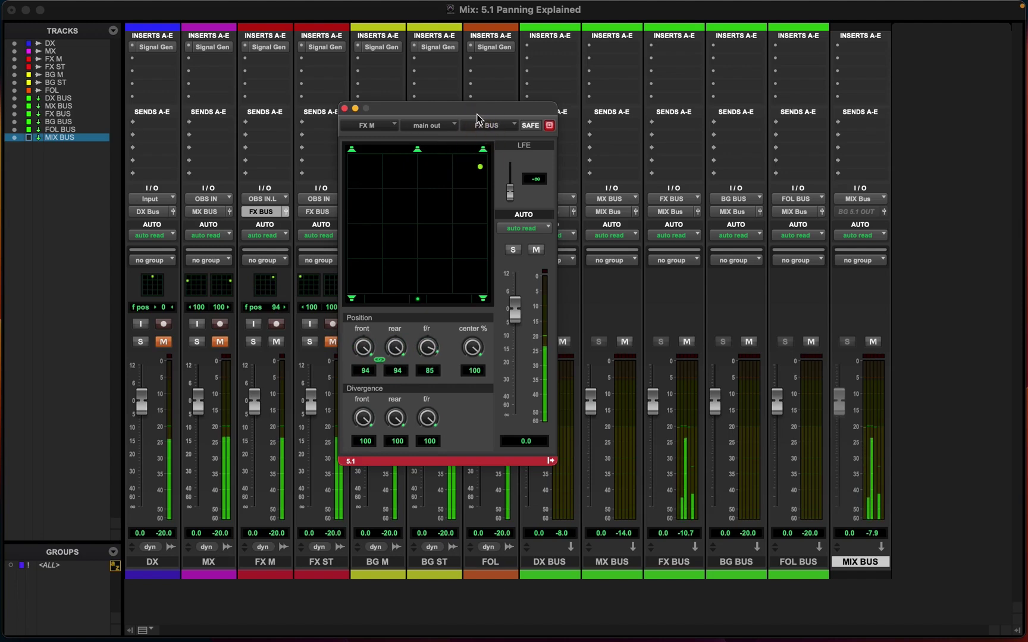
- Reposition the FX M panner window and pan FX M near front centre, front and rear at -6 with f/r 100
{"action": "left_click_drag", "start_coordinate": [475, 116], "coordinate": [564, 242]}
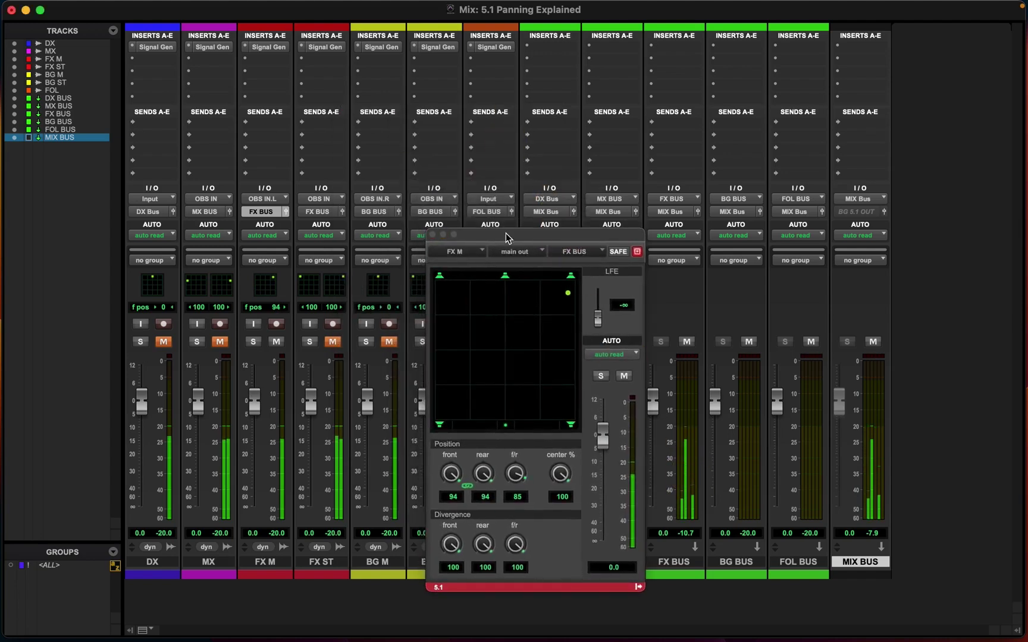
{"action": "left_click", "coordinate": [566, 298]}
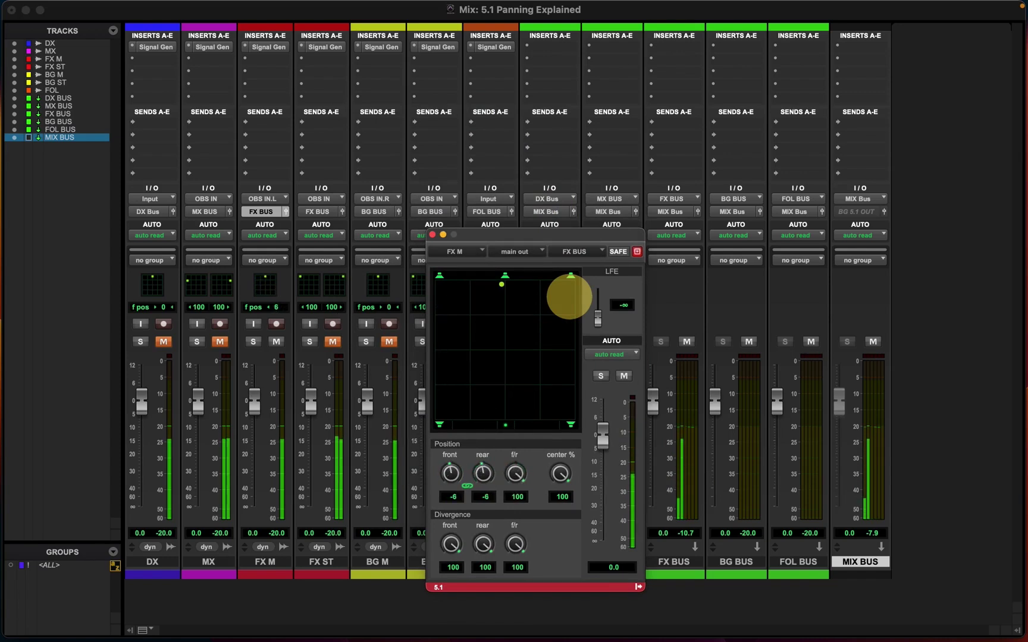
- Close the FX M panner, open the FX ST output panner, and place it clear of the bus meters
{"action": "left_click_drag", "start_coordinate": [467, 237], "coordinate": [467, 205]}
{"action": "left_click", "coordinate": [424, 213]}
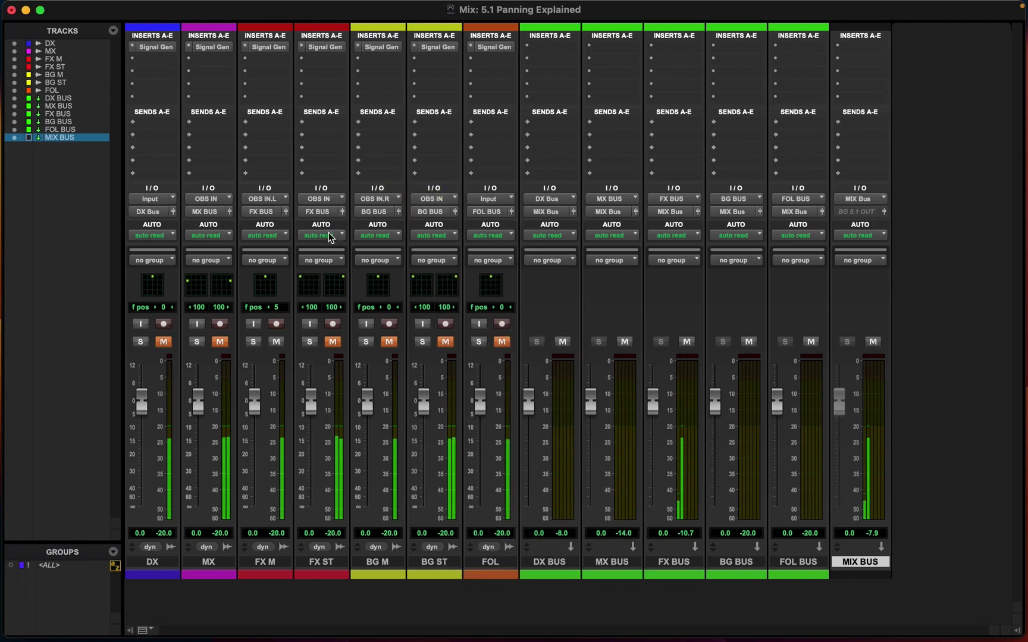
{"action": "left_click", "coordinate": [343, 213]}
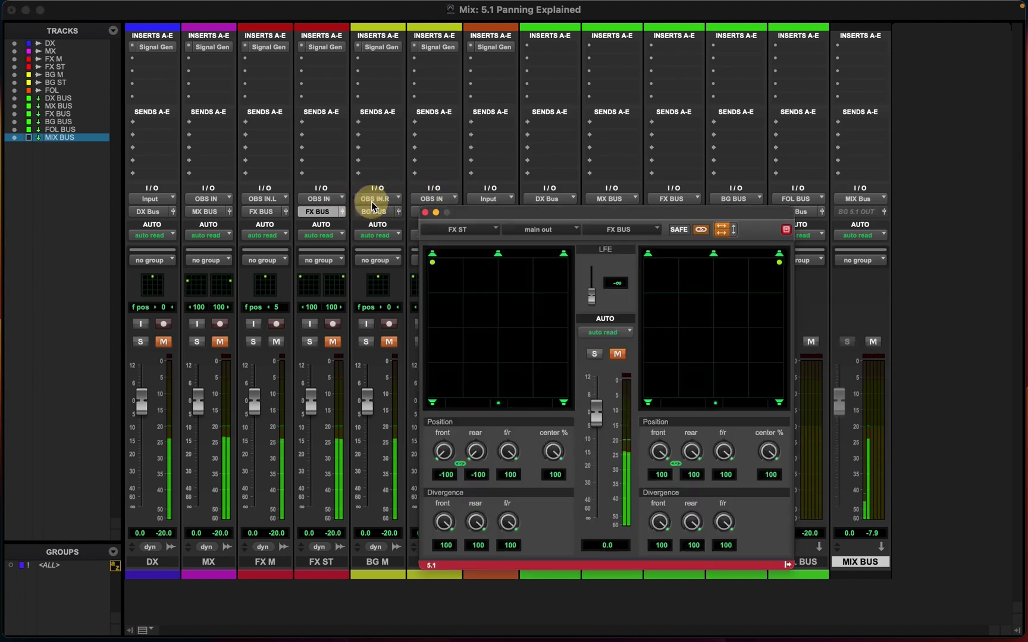
{"action": "left_click_drag", "start_coordinate": [500, 223], "coordinate": [235, 121]}
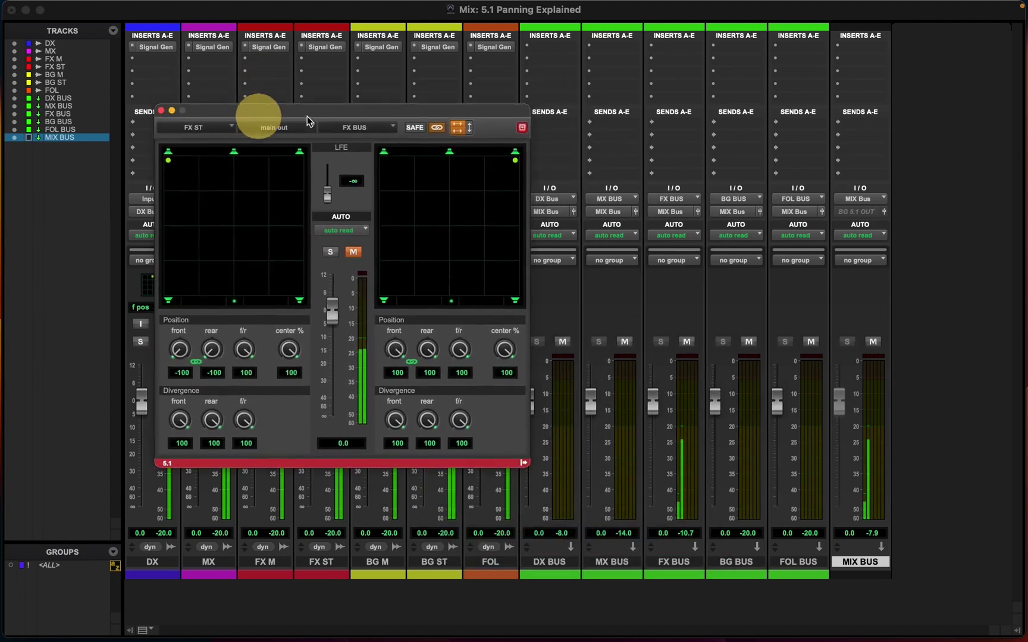
- Narrow the linked FX ST channels symmetrically along the front, down to -25 and 25
{"action": "left_click", "coordinate": [456, 128]}
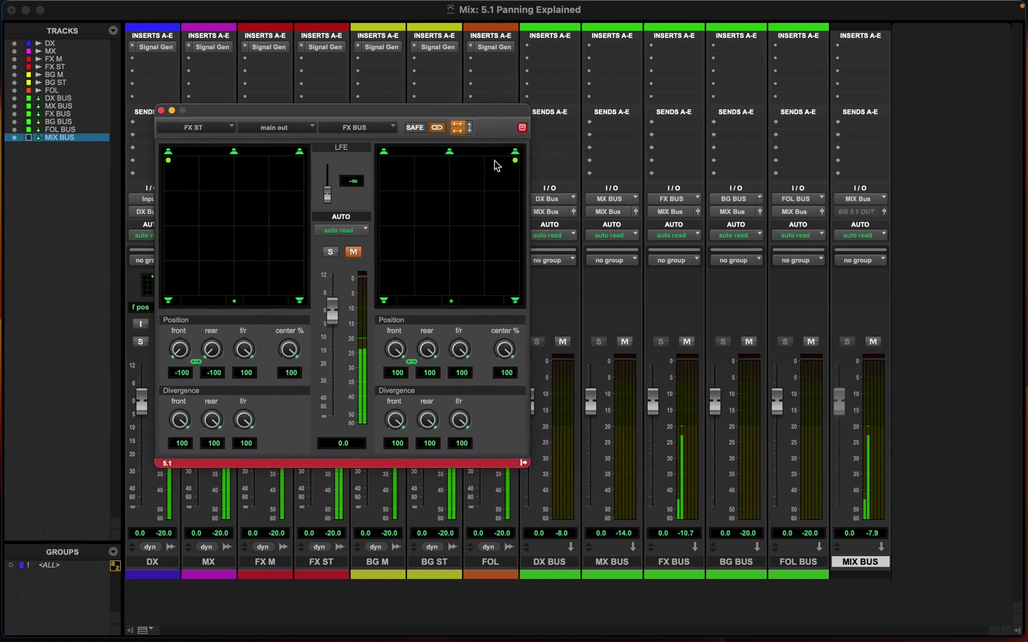
{"action": "left_click", "coordinate": [511, 163]}
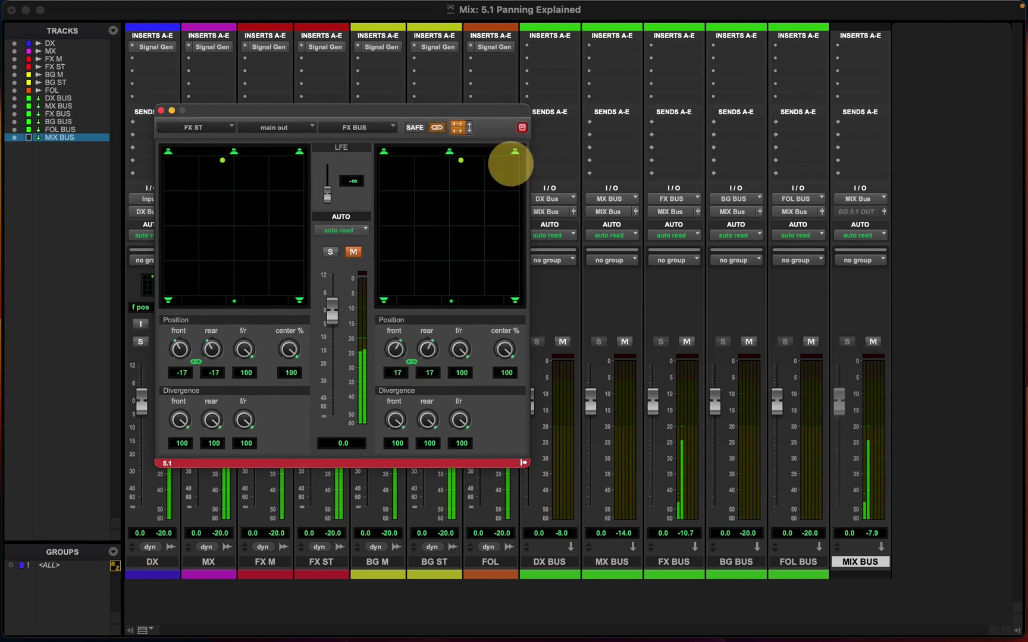
{"action": "left_click_drag", "start_coordinate": [518, 160], "coordinate": [475, 160]}
{"action": "left_click", "coordinate": [498, 161], "text": "alt"}
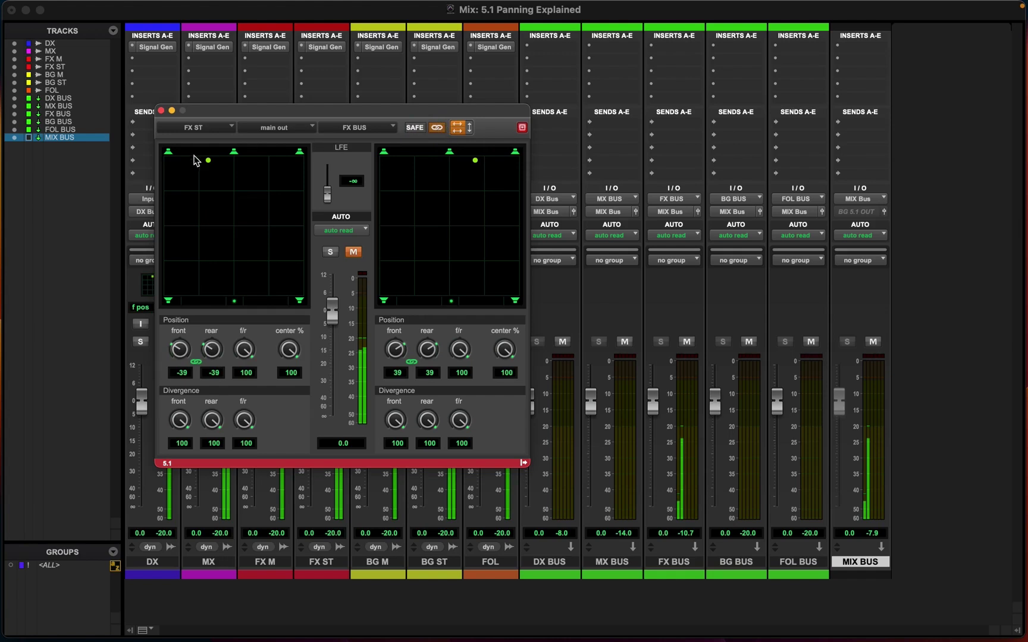
{"action": "left_click", "coordinate": [474, 160], "text": "alt"}
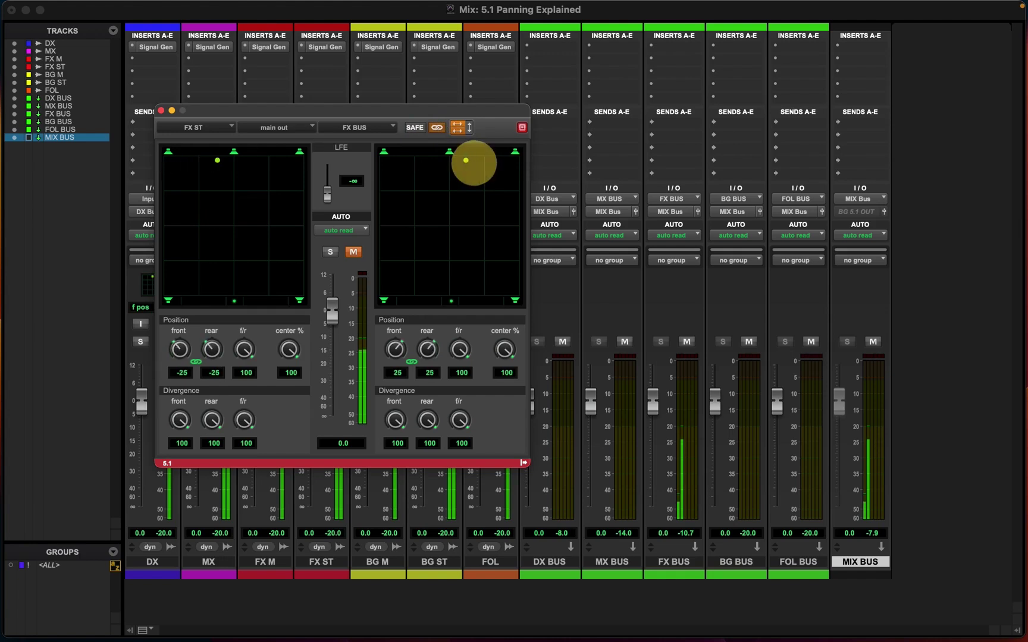
- Pull the FX ST channels rearward along the side walls to f/r 44, and return them to the front corners at -100 and 100
{"action": "left_click_drag", "start_coordinate": [474, 163], "coordinate": [456, 262]}
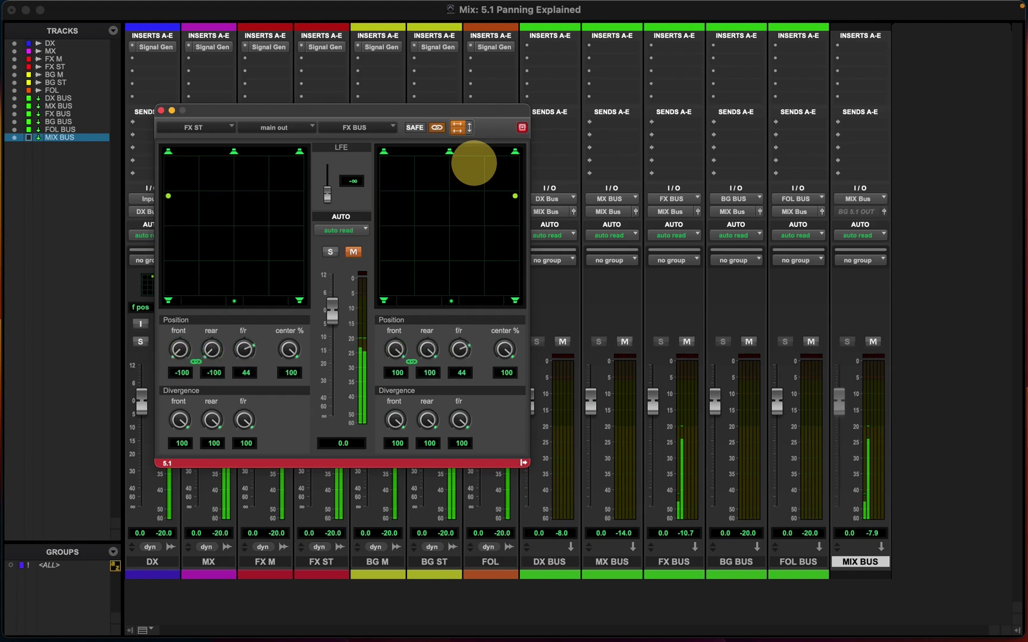
{"action": "left_click_drag", "start_coordinate": [515, 196], "coordinate": [516, 158]}
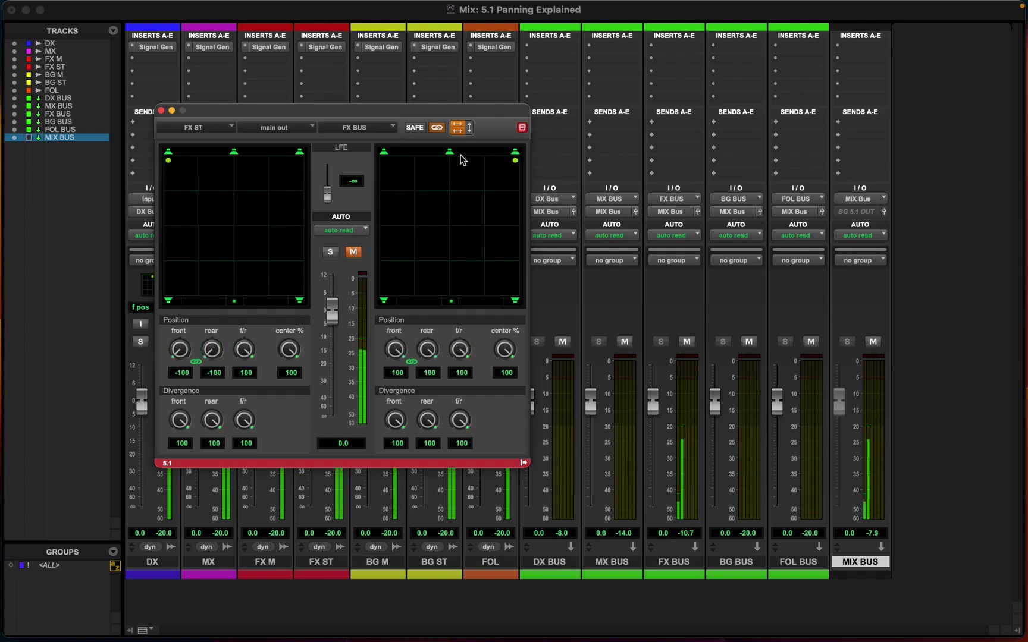
{"action": "left_click_drag", "start_coordinate": [454, 114], "coordinate": [485, 110]}
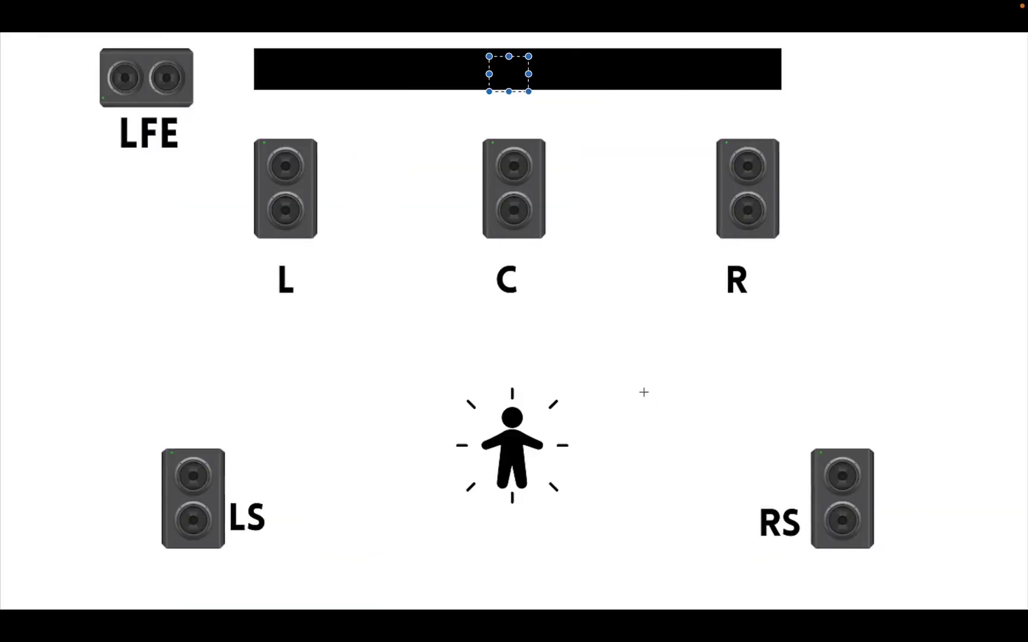
- Switch to the speaker layout diagram and select areas beside the RS and LS speakers to point out the surrounds
{"action": "left_click_drag", "start_coordinate": [713, 433], "coordinate": [828, 545]}
{"action": "left_click_drag", "start_coordinate": [245, 445], "coordinate": [346, 532]}
{"action": "left_click_drag", "start_coordinate": [681, 450], "coordinate": [783, 520]}
{"action": "left_click_drag", "start_coordinate": [261, 450], "coordinate": [334, 522]}
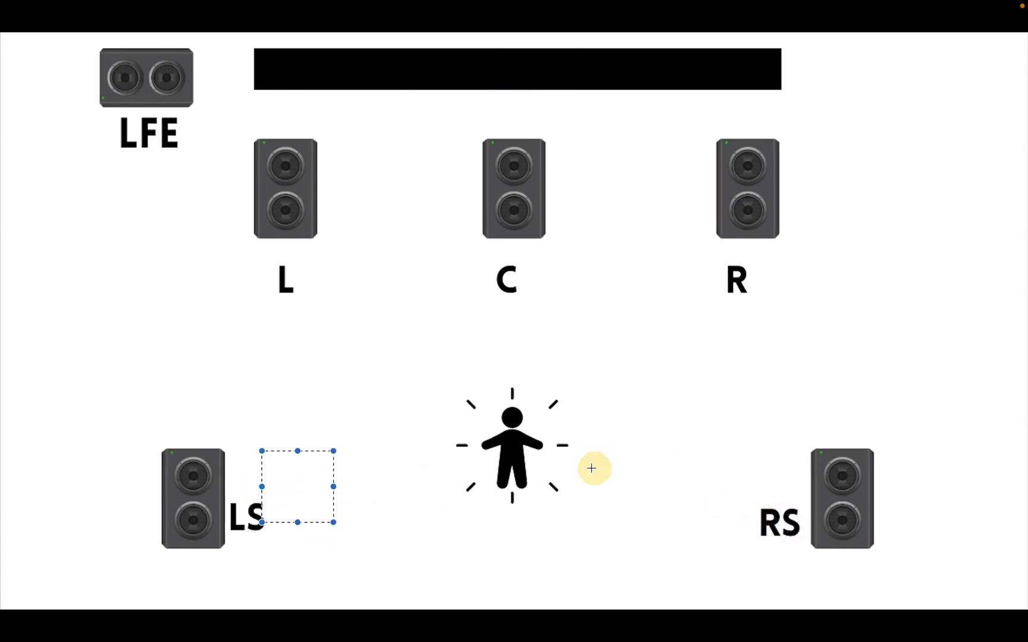
{"action": "left_click", "coordinate": [364, 417]}
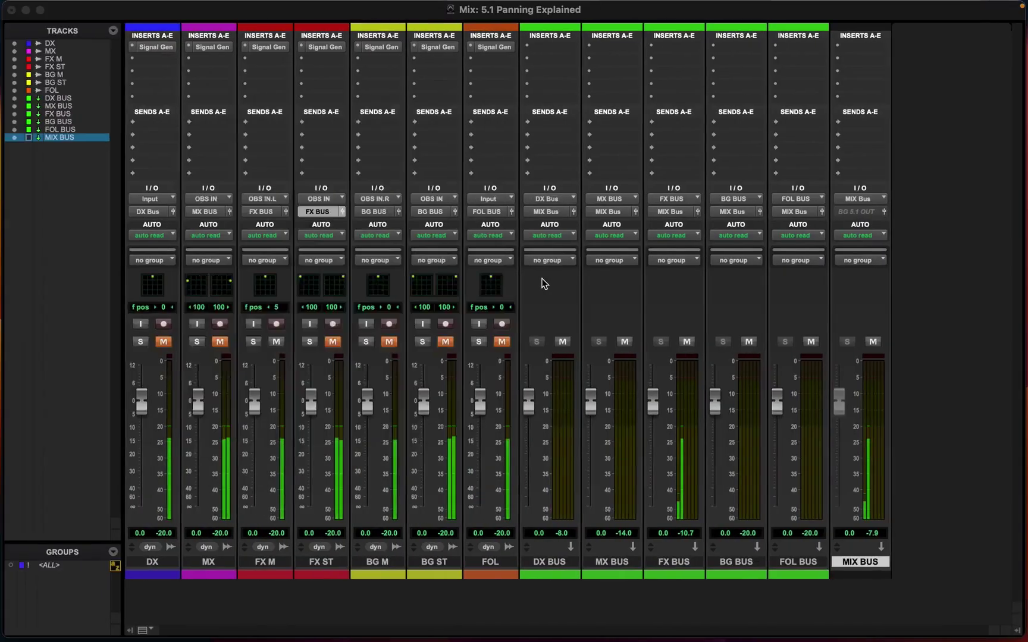
- Return to the mixer, turn off targeting on the FX ST panner so it stays open, and move it clear of the FX tracks
{"action": "left_click_drag", "start_coordinate": [544, 108], "coordinate": [567, 101]}
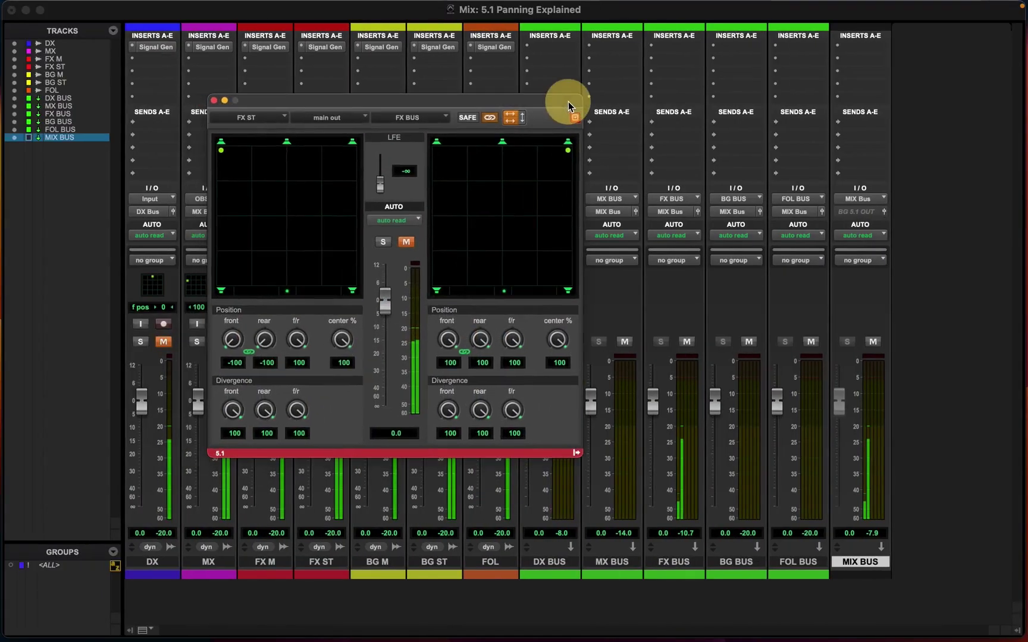
{"action": "left_click", "coordinate": [568, 151]}
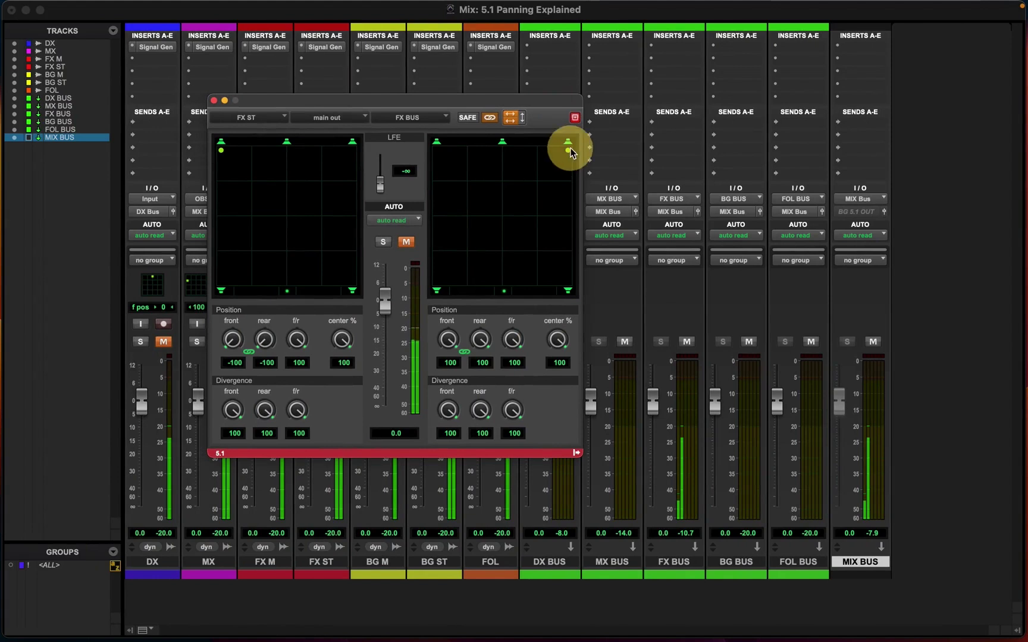
{"action": "left_click_drag", "start_coordinate": [552, 98], "coordinate": [549, 126]}
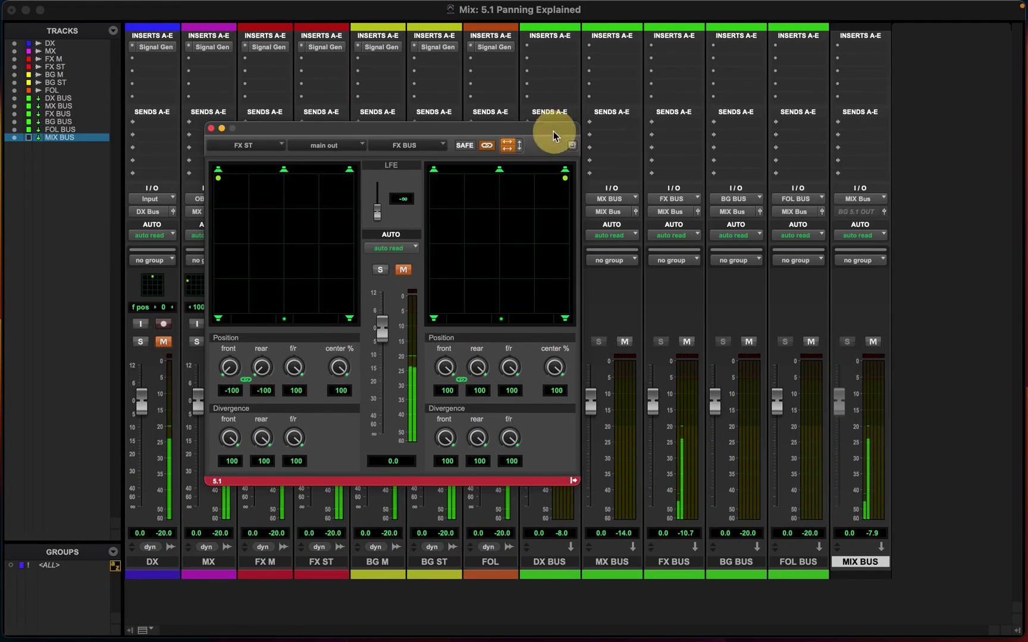
{"action": "left_click_drag", "start_coordinate": [553, 131], "coordinate": [845, 60]}
{"action": "left_click", "coordinate": [443, 247]}
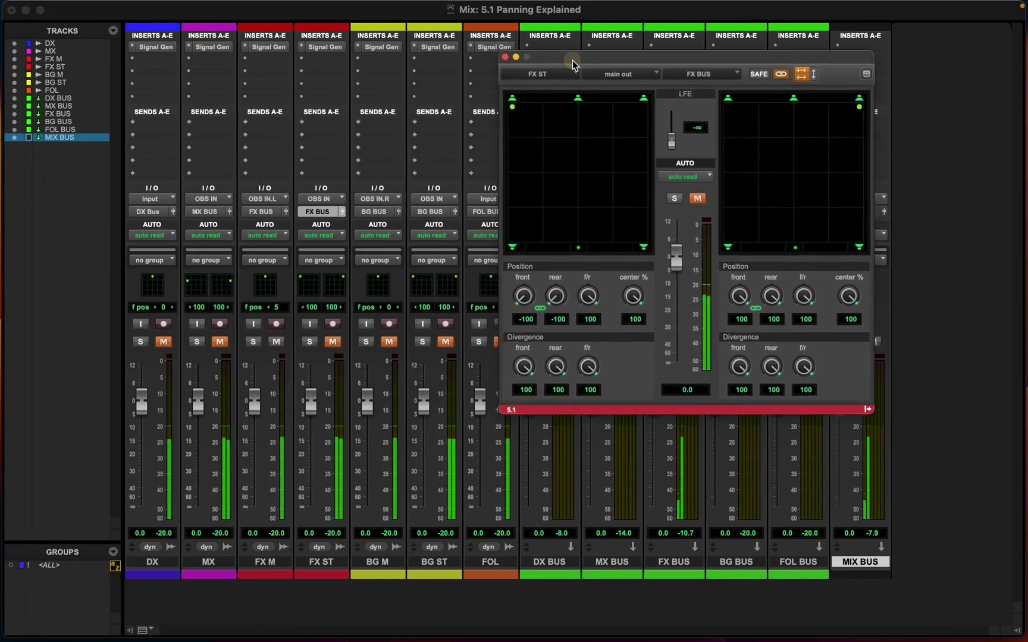
{"action": "left_click_drag", "start_coordinate": [573, 64], "coordinate": [706, 59]}
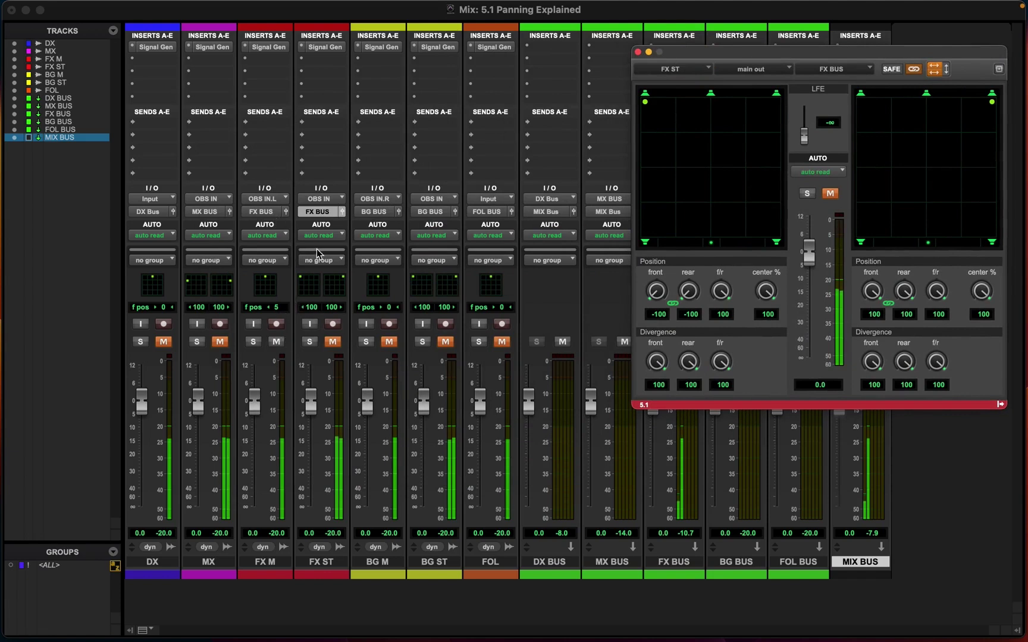
- Open the FX M panner with targeting turned off and arrange the FX ST panner beside it
{"action": "left_click", "coordinate": [287, 212]}
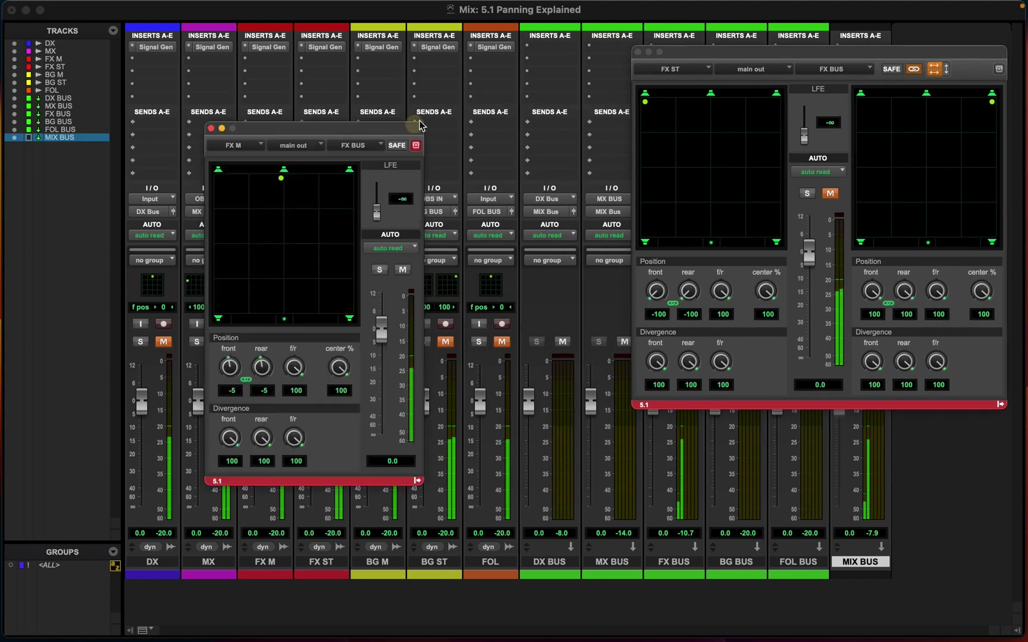
{"action": "left_click", "coordinate": [395, 128]}
{"action": "left_click_drag", "start_coordinate": [397, 137], "coordinate": [380, 52]}
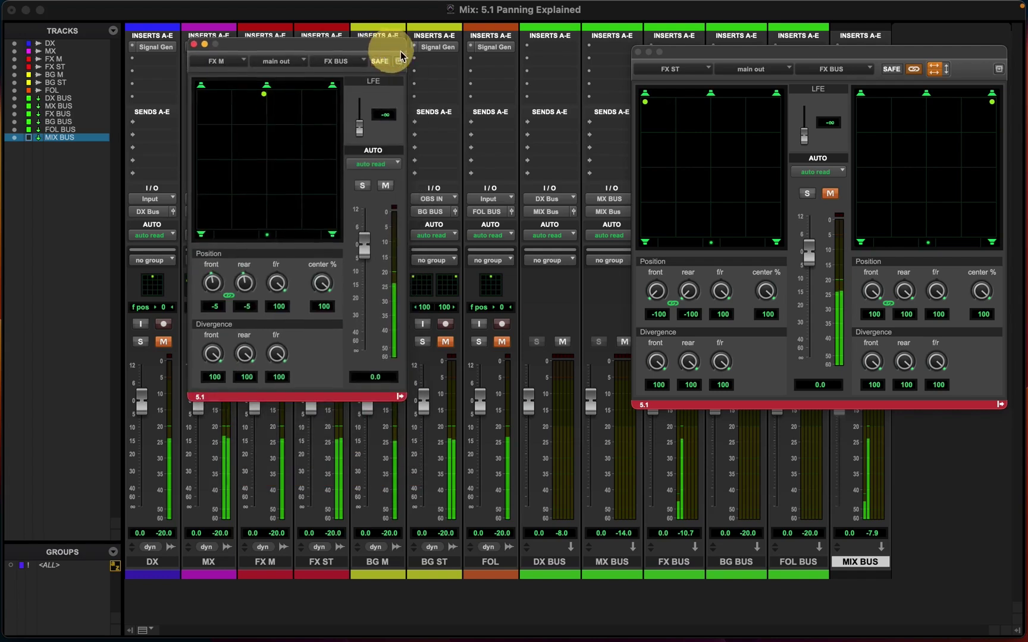
{"action": "left_click_drag", "start_coordinate": [698, 53], "coordinate": [479, 41]}
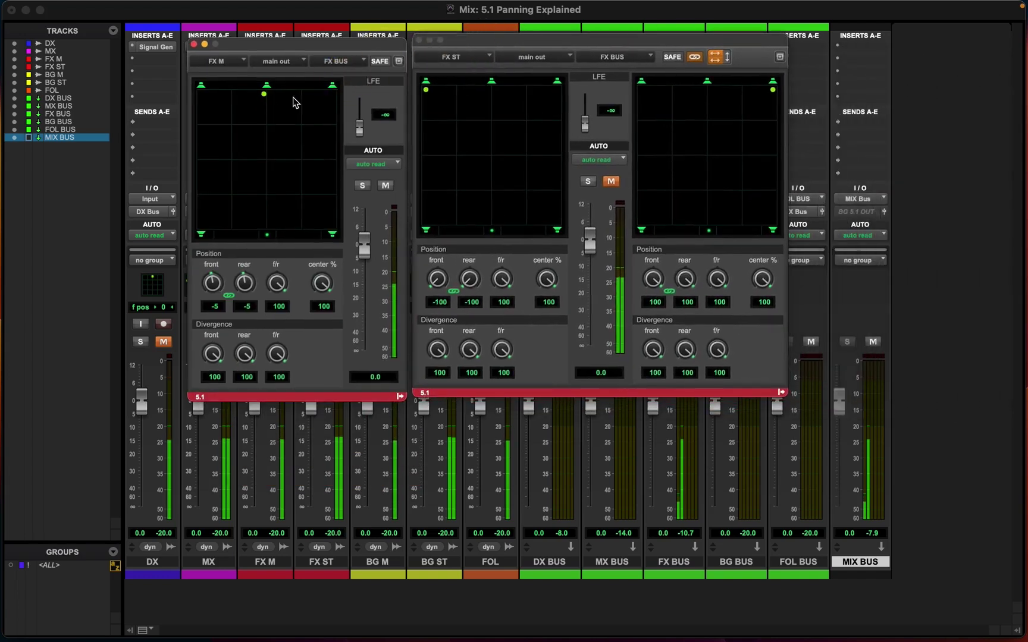
- Pan FX M toward the front right at 67 with f/r 80, and return it to front centre
{"action": "left_click_drag", "start_coordinate": [264, 94], "coordinate": [312, 105]}
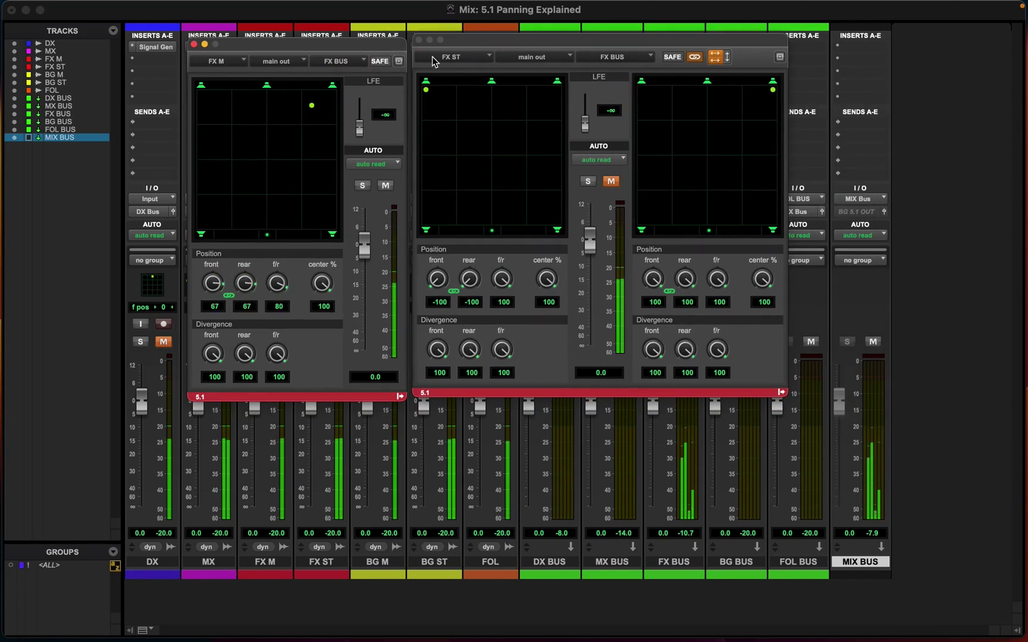
{"action": "left_click", "coordinate": [271, 87]}
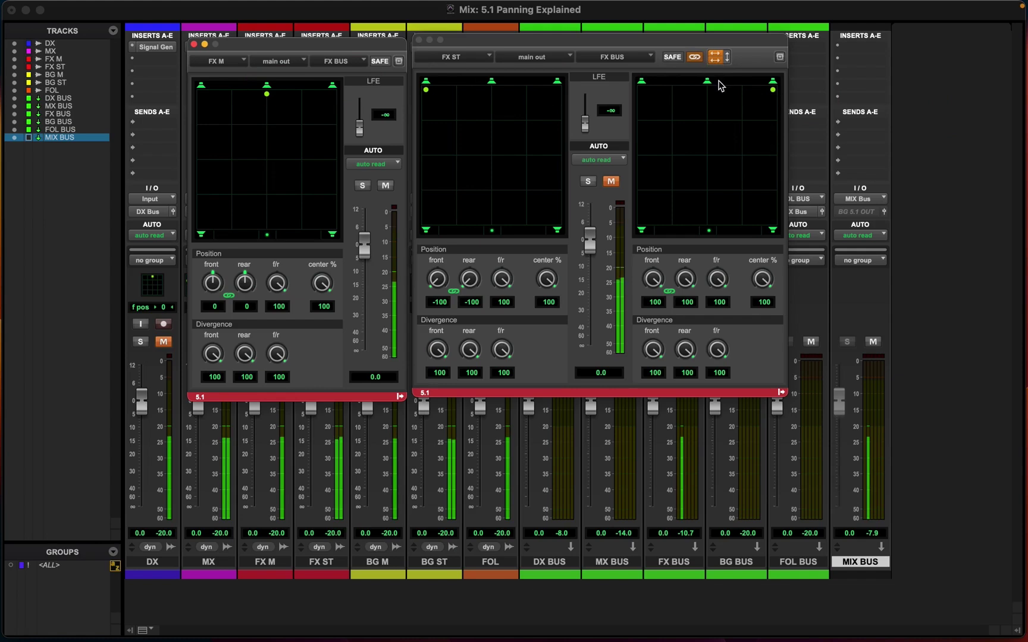
- Turn on Preview in the automation window, move that window aside, and bring both FX ST channels to front centre
{"action": "key", "text": "super+4"}
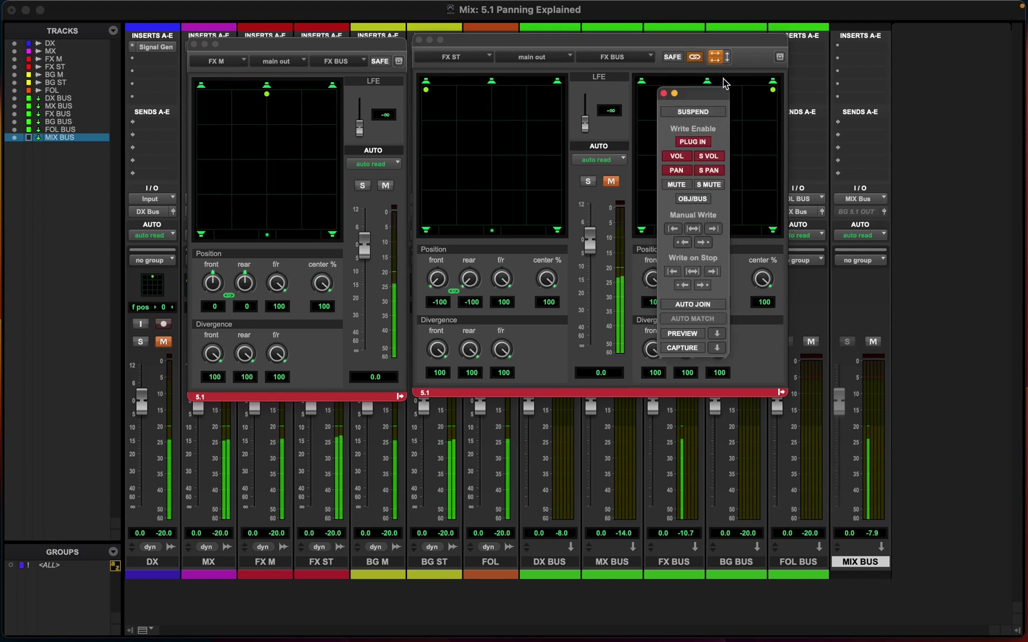
{"action": "left_click", "coordinate": [690, 334]}
{"action": "left_click_drag", "start_coordinate": [699, 98], "coordinate": [878, 116]}
{"action": "left_click", "coordinate": [772, 89]}
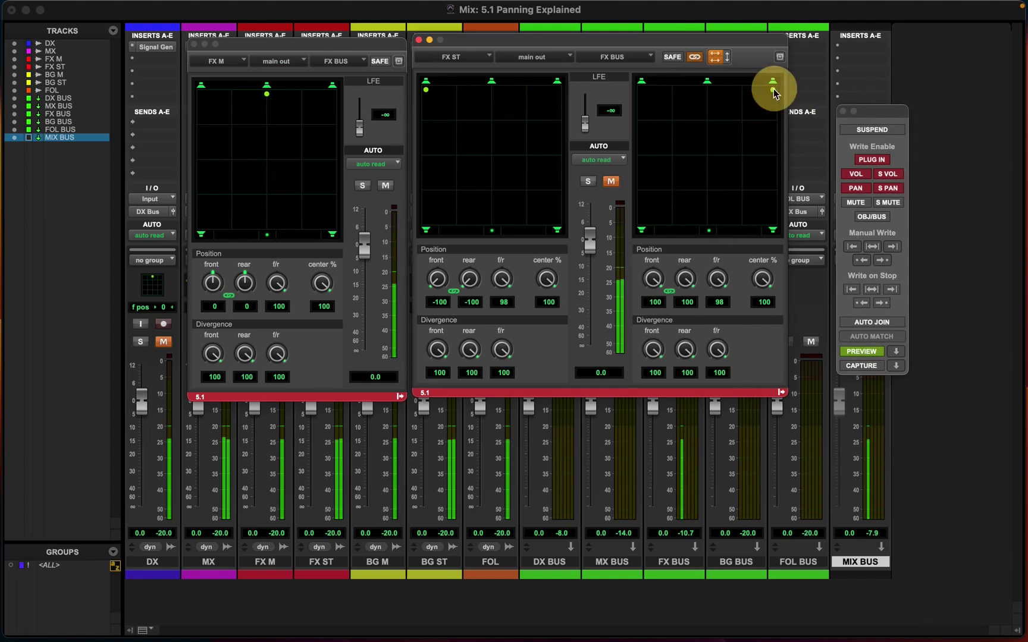
{"action": "left_click", "coordinate": [708, 88]}
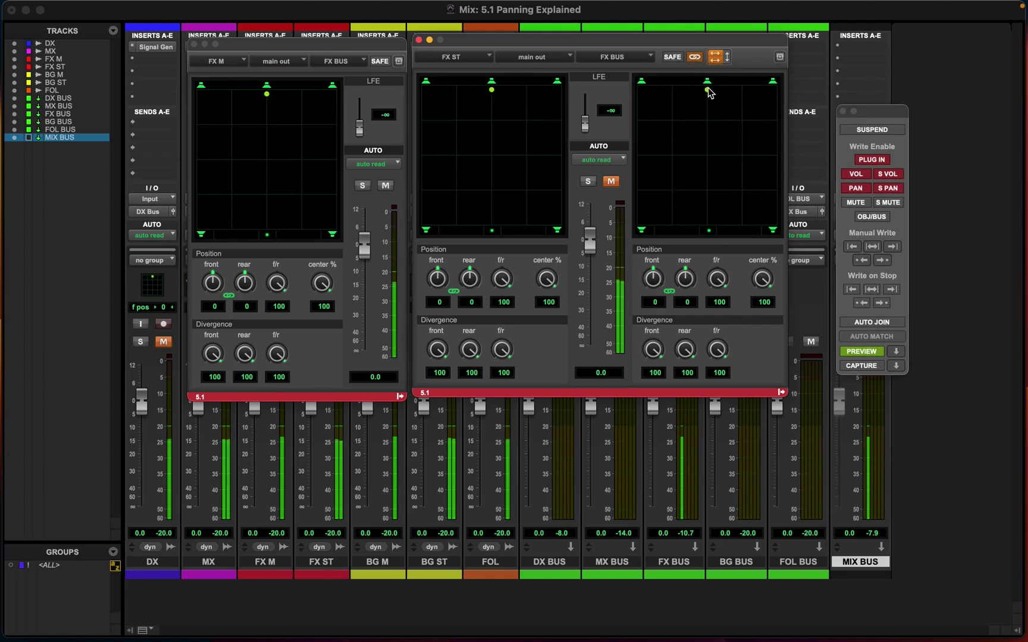
- Turn off front inverse for FX ST and pan both linked channels together to the front right corner at 100
{"action": "left_click", "coordinate": [714, 58]}
{"action": "left_click_drag", "start_coordinate": [707, 89], "coordinate": [723, 89]}
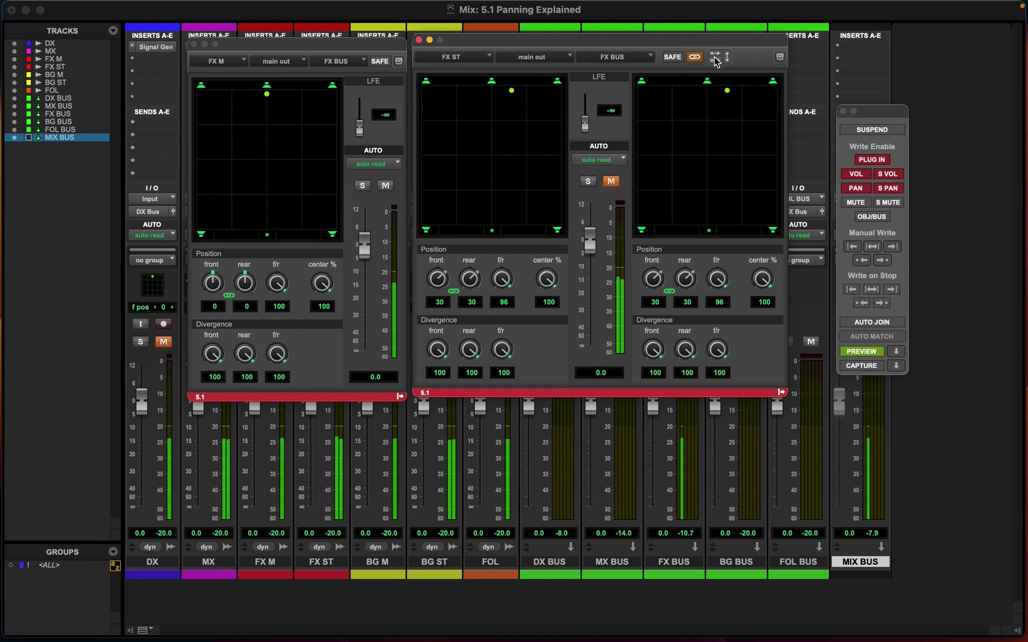
{"action": "mouse_move", "coordinate": [726, 91]}
{"action": "left_mouse_down"}
{"action": "mouse_move", "coordinate": [762, 113]}
{"action": "mouse_move", "coordinate": [772, 168]}
{"action": "mouse_move", "coordinate": [729, 217]}
{"action": "mouse_move", "coordinate": [641, 155]}
{"action": "mouse_move", "coordinate": [663, 92]}
{"action": "mouse_move", "coordinate": [723, 88]}
{"action": "left_mouse_up"}
{"action": "left_click", "coordinate": [772, 81]}
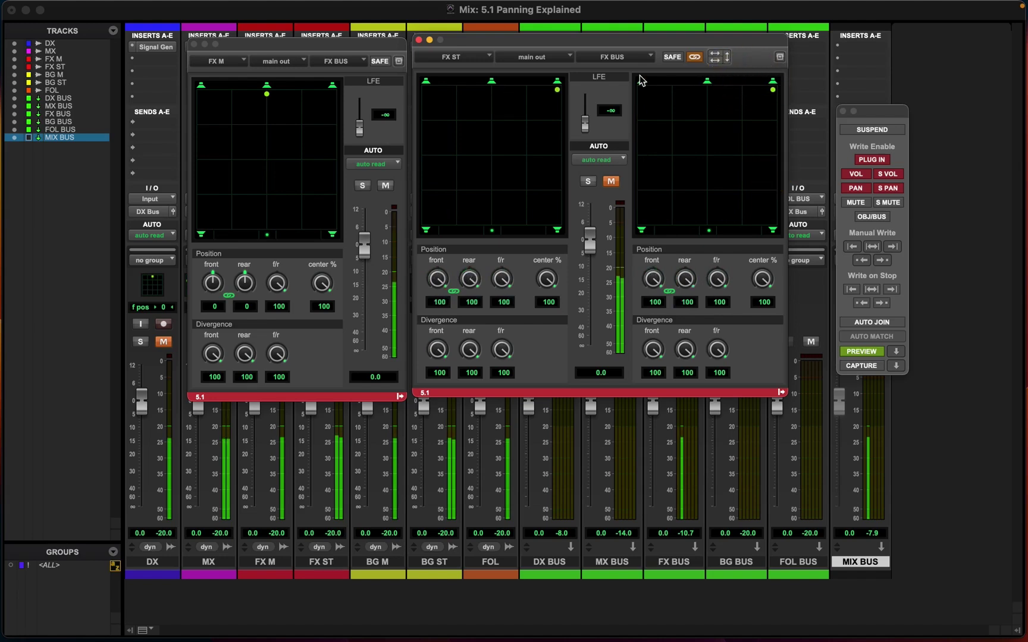
- Return the left FX ST channel to -100, re-enable linking with front inverse, and cross the channels to 89 and -89 at f/r 84
{"action": "left_click", "coordinate": [425, 81]}
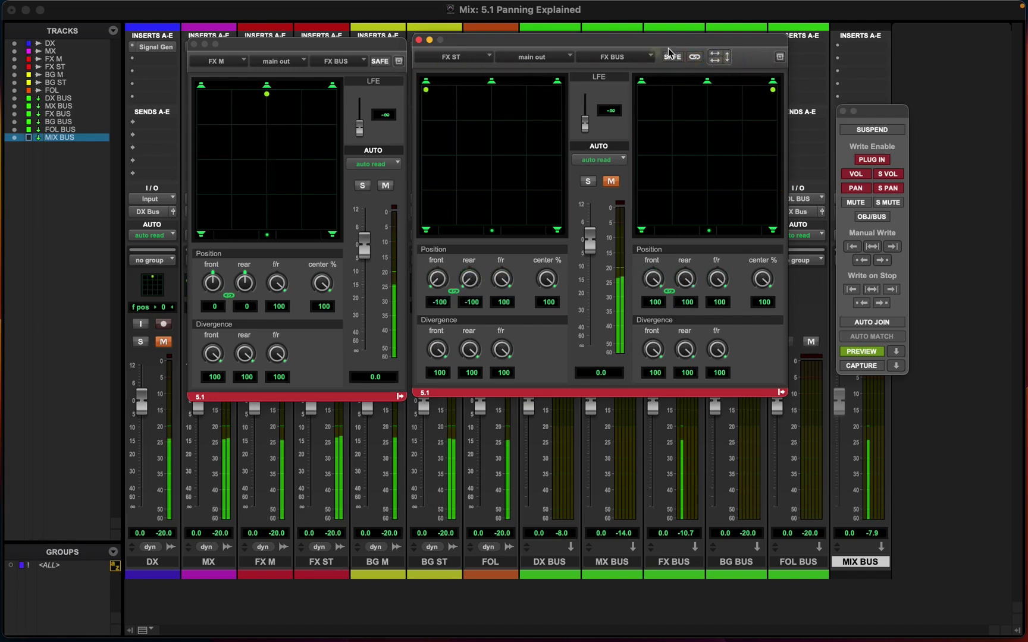
{"action": "left_click", "coordinate": [694, 56]}
{"action": "left_click", "coordinate": [715, 56]}
{"action": "left_click_drag", "start_coordinate": [773, 90], "coordinate": [768, 198]}
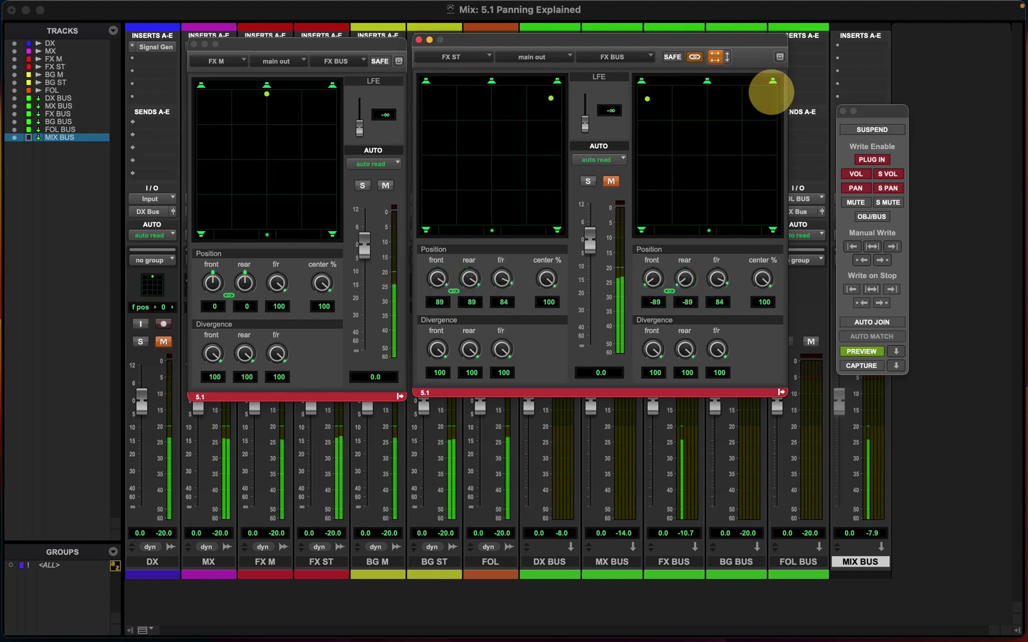
- Turn off front inverse and linking, and pan the FX ST channels independently along the front, left to 37 and right to 70
{"action": "left_click", "coordinate": [714, 59]}
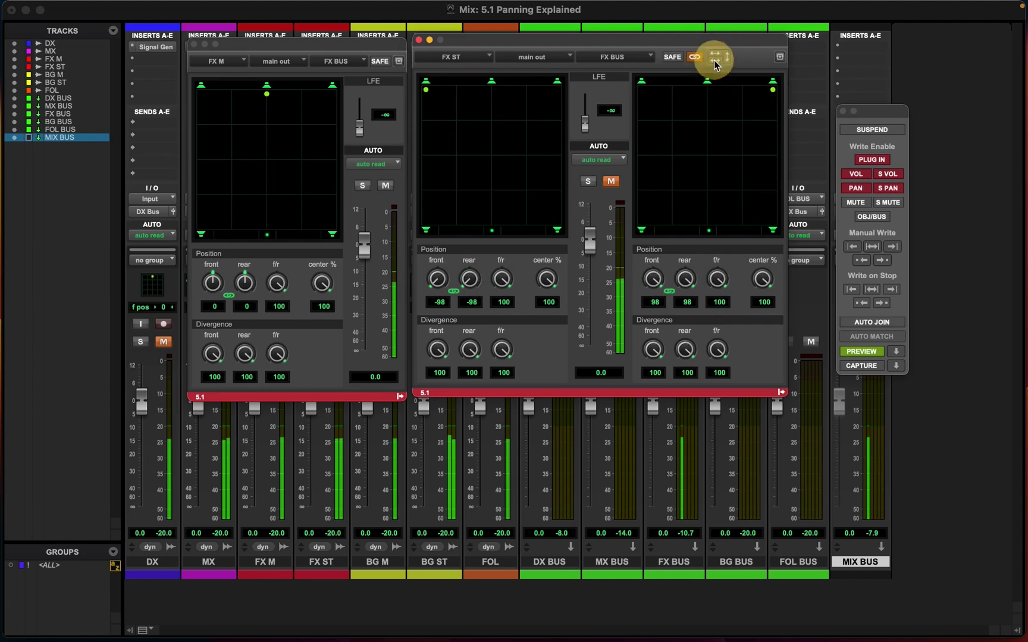
{"action": "left_click", "coordinate": [710, 81]}
{"action": "left_click", "coordinate": [644, 85]}
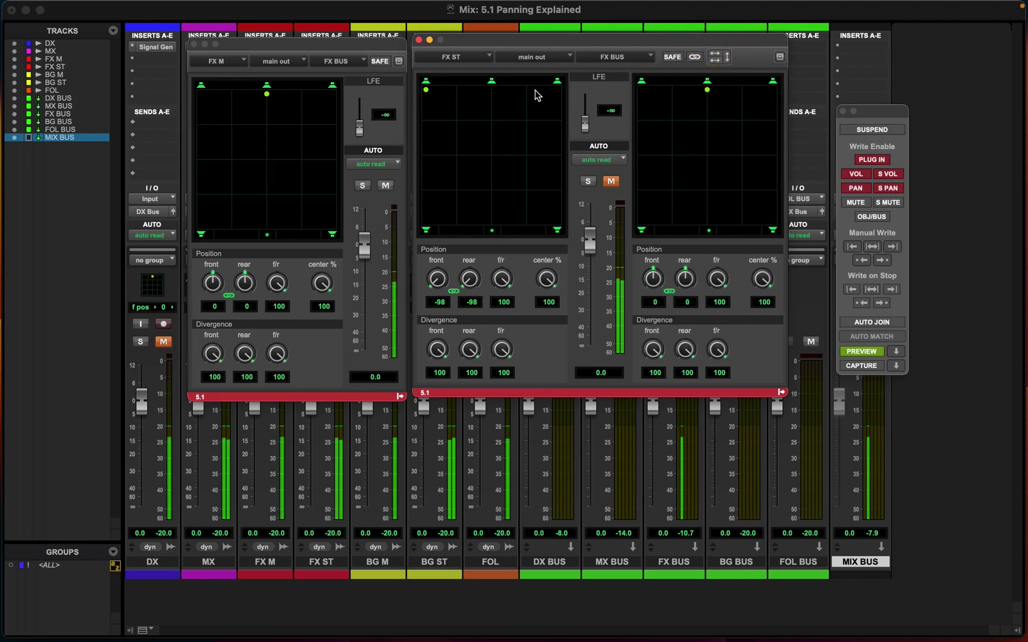
{"action": "left_click_drag", "start_coordinate": [707, 90], "coordinate": [754, 89]}
{"action": "left_click_drag", "start_coordinate": [425, 90], "coordinate": [521, 89]}
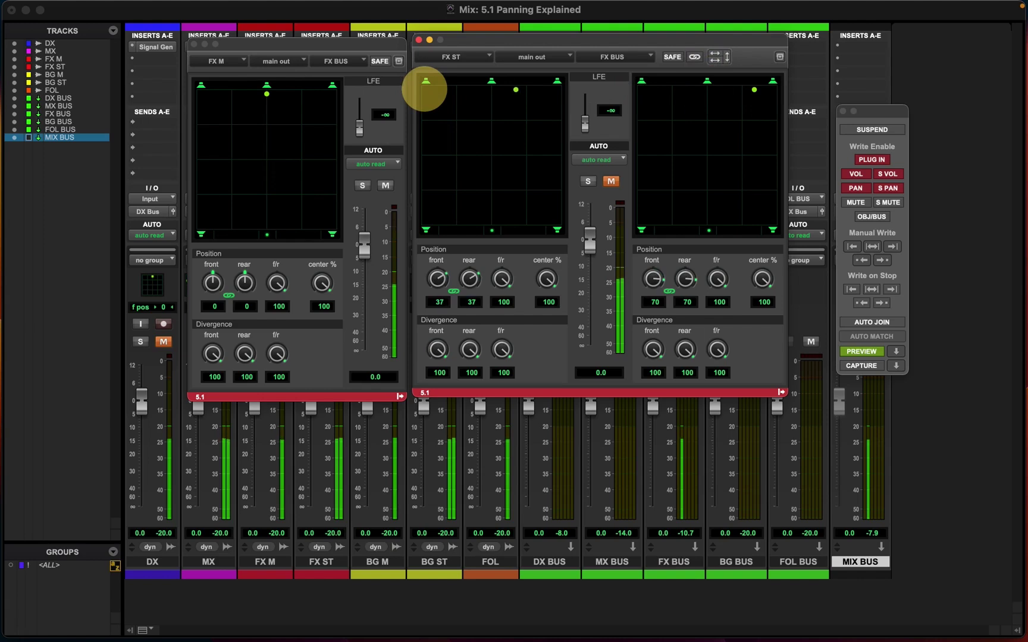
- Relink the FX ST channels, shift them together to 1 and 34 along the front, and turn off automation Preview
{"action": "left_click", "coordinate": [694, 57]}
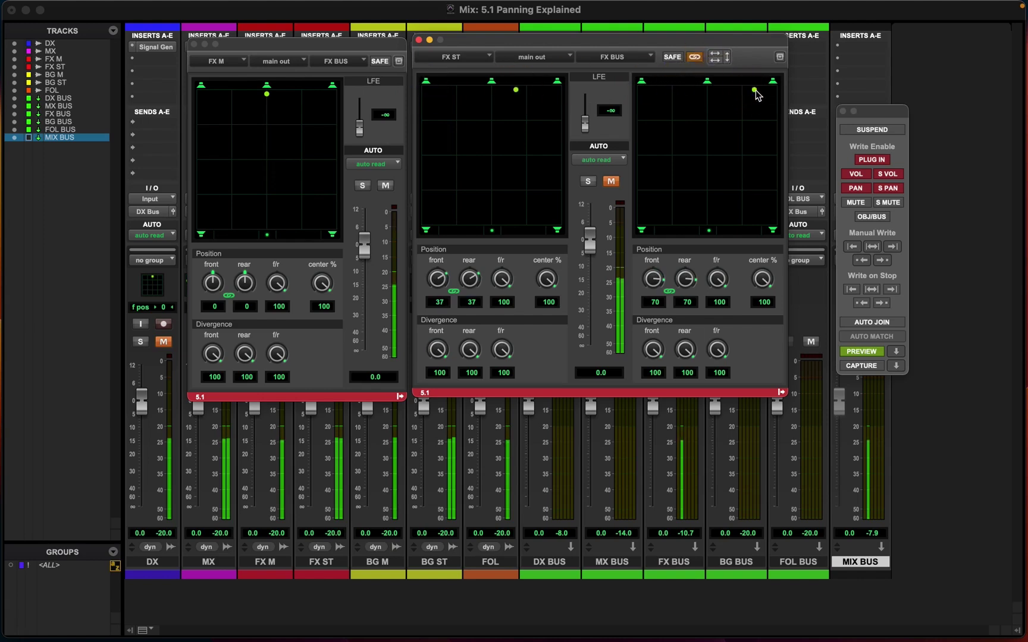
{"action": "left_click_drag", "start_coordinate": [754, 90], "coordinate": [729, 89]}
{"action": "left_click", "coordinate": [770, 172]}
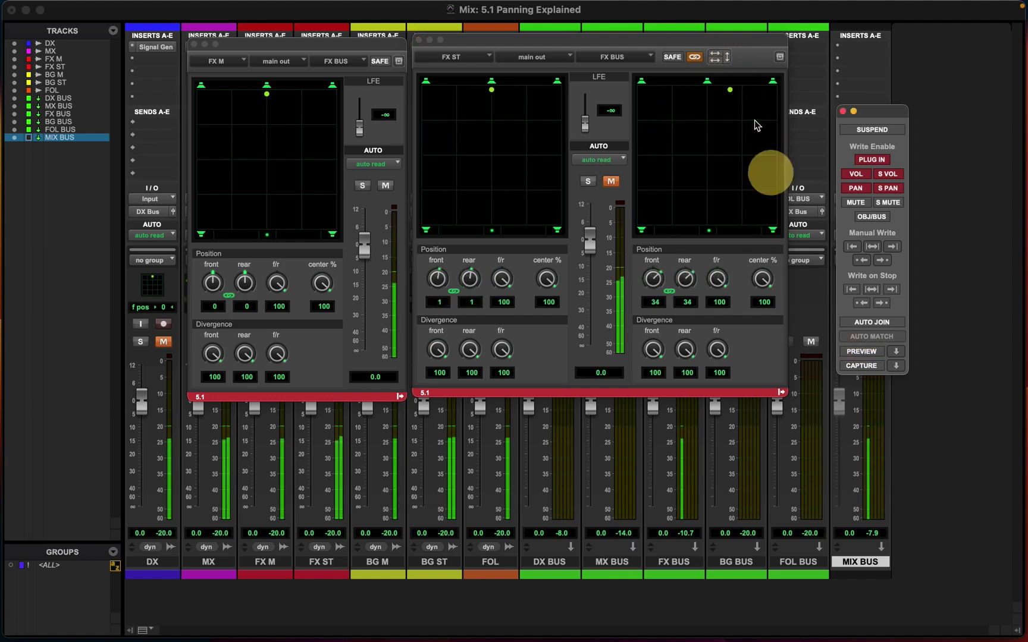
- Re-enable front inverse and spread FX ST outward until the right channel is at 100 and the left at -65
{"action": "left_click", "coordinate": [714, 57]}
{"action": "left_click", "coordinate": [770, 83]}
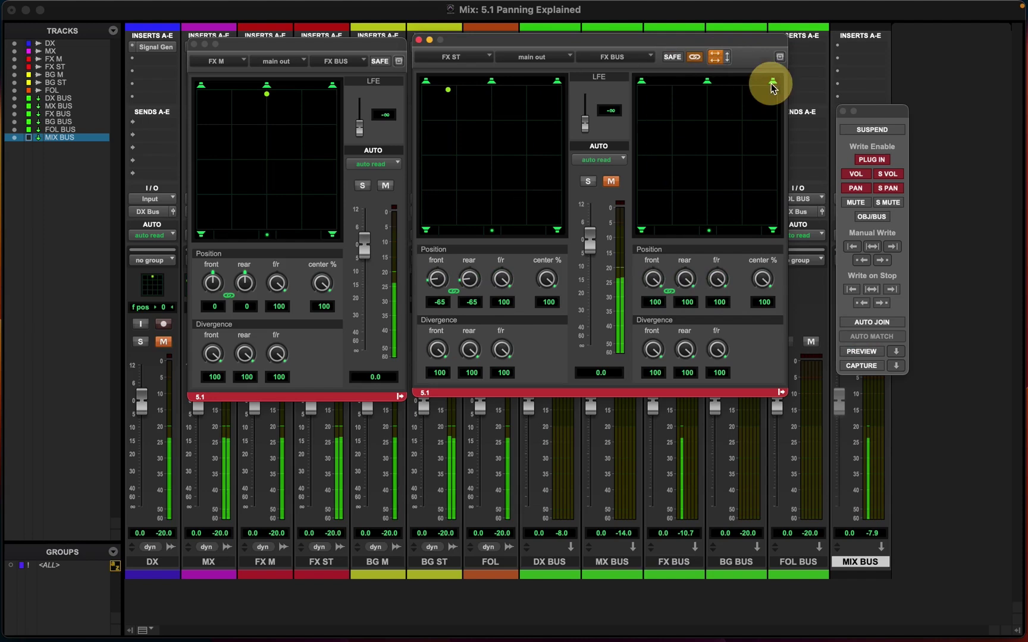
- Unlink the FX ST channels, pan the left one to -100 along the front, and relink them
{"action": "left_click", "coordinate": [694, 58]}
{"action": "left_click_drag", "start_coordinate": [447, 89], "coordinate": [394, 85]}
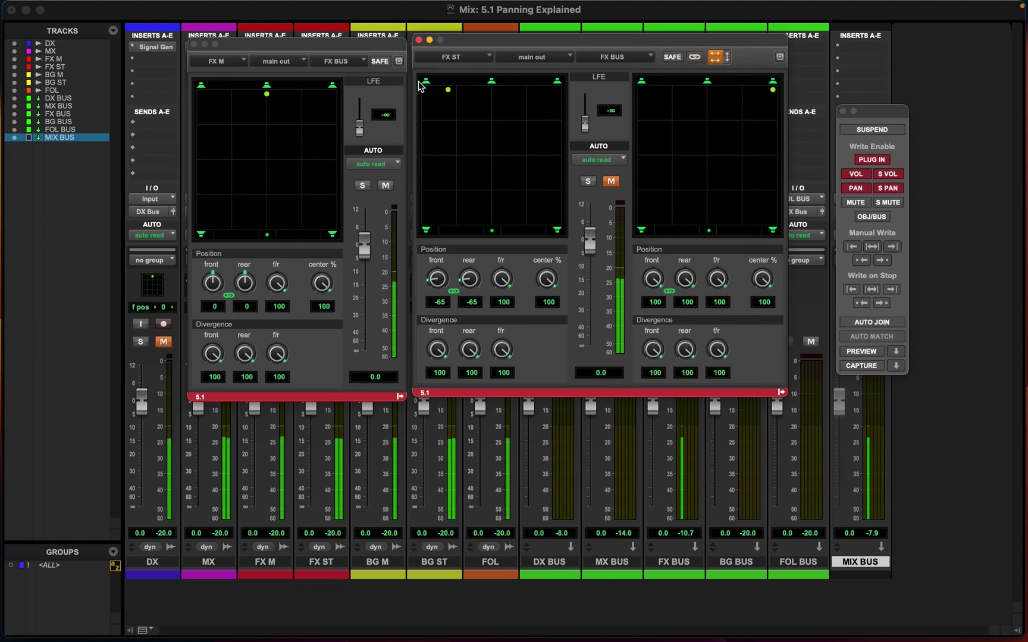
{"action": "left_click", "coordinate": [695, 56]}
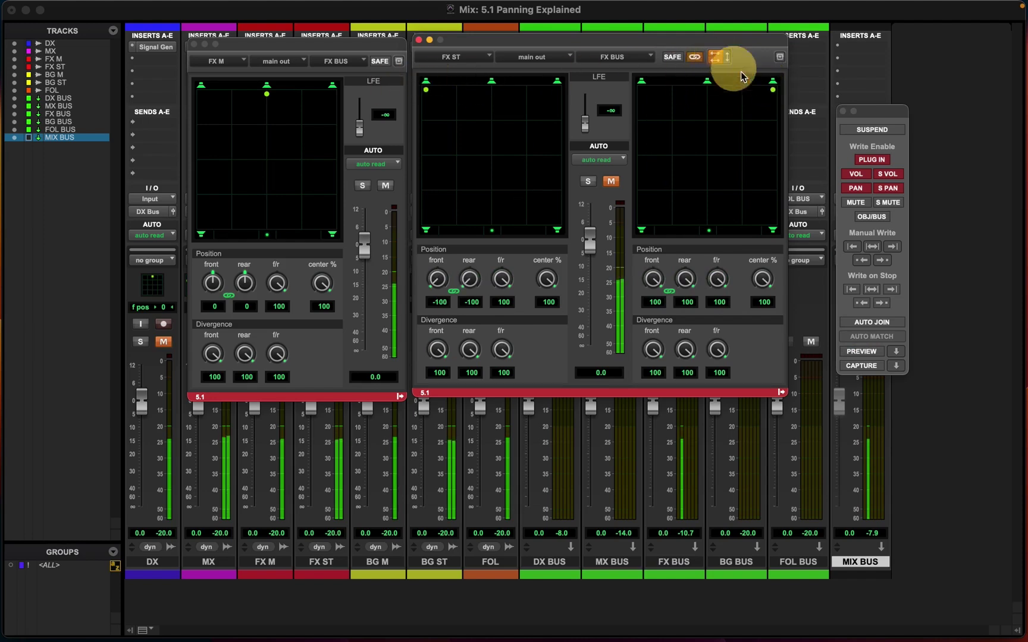
{"action": "left_click", "coordinate": [772, 88]}
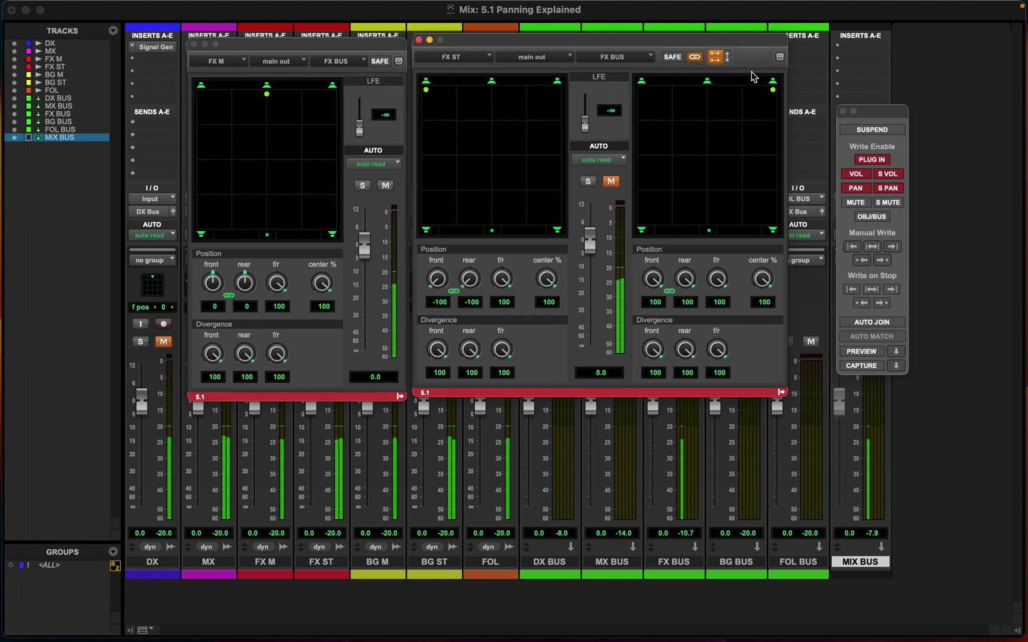
- Bring the linked FX ST channels inward to -57 and 57 at f/r 50, and select the FX M panner's front-center puck
{"action": "left_click_drag", "start_coordinate": [773, 90], "coordinate": [745, 121]}
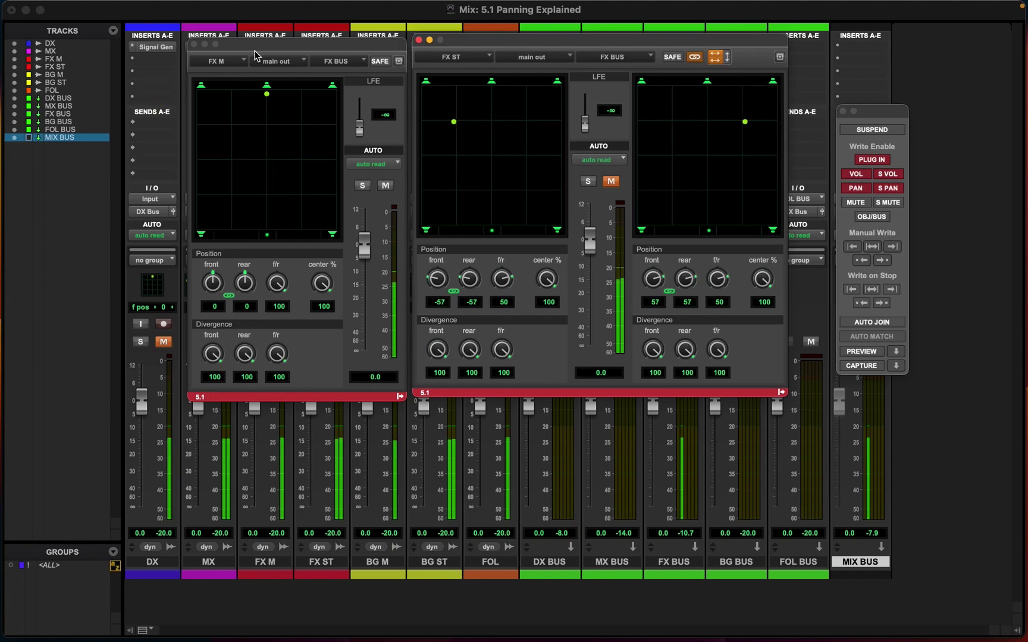
{"action": "left_click", "coordinate": [278, 43]}
{"action": "left_click_drag", "start_coordinate": [266, 91], "coordinate": [267, 93]}
{"action": "left_click", "coordinate": [266, 101]}
{"action": "left_click", "coordinate": [267, 94]}
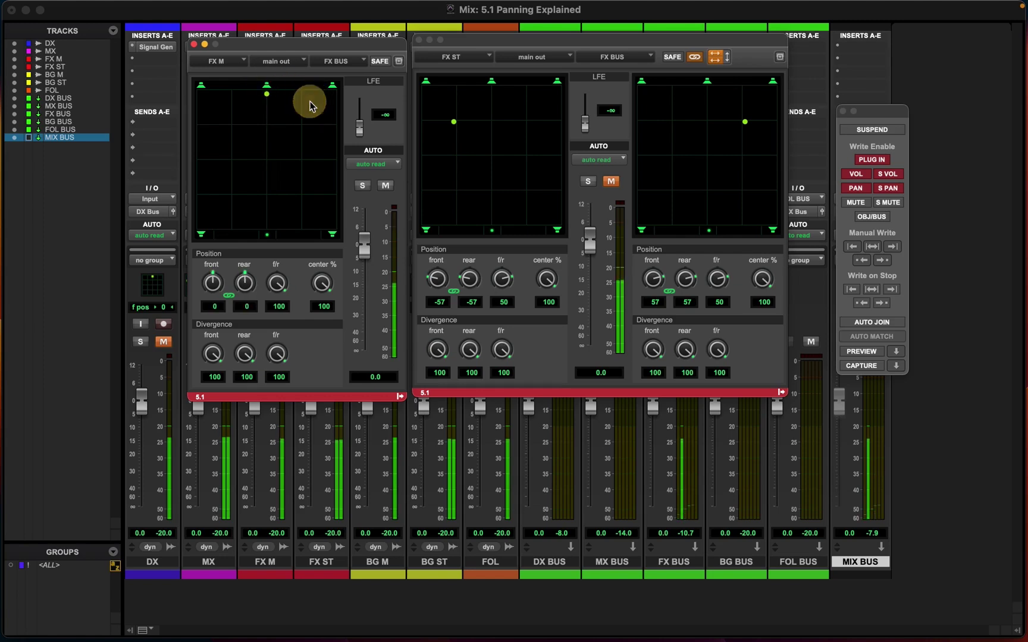
- Spread the FX ST channels to -100 and 100, and move them fully to the rear at f/r -100
{"action": "left_click_drag", "start_coordinate": [744, 122], "coordinate": [771, 126]}
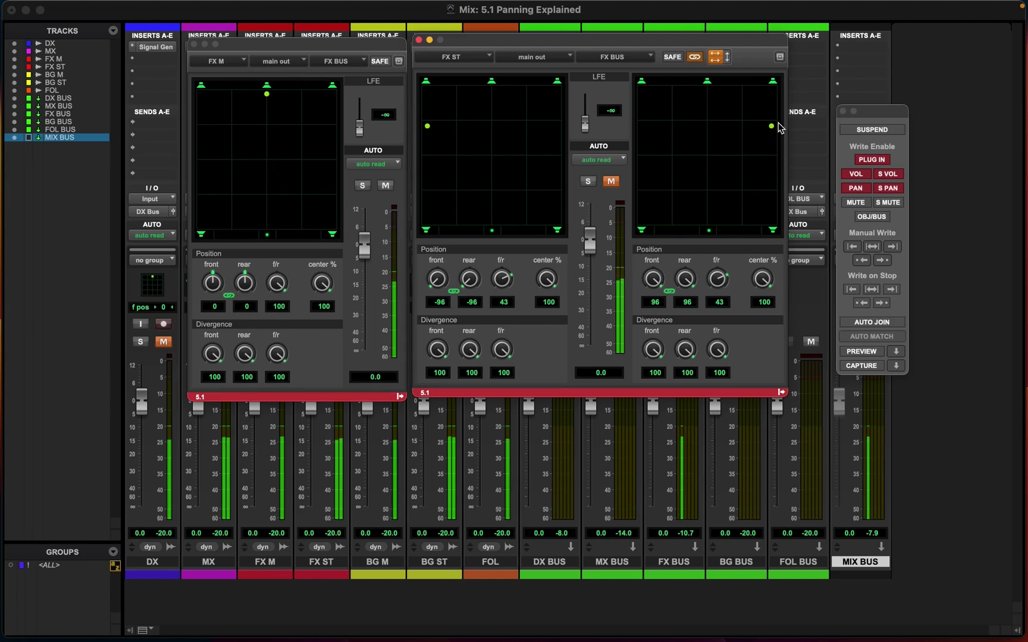
{"action": "mouse_move", "coordinate": [772, 126]}
{"action": "left_mouse_down"}
{"action": "mouse_move", "coordinate": [718, 91]}
{"action": "mouse_move", "coordinate": [771, 120]}
{"action": "mouse_move", "coordinate": [743, 119]}
{"action": "mouse_move", "coordinate": [772, 121]}
{"action": "left_mouse_up"}
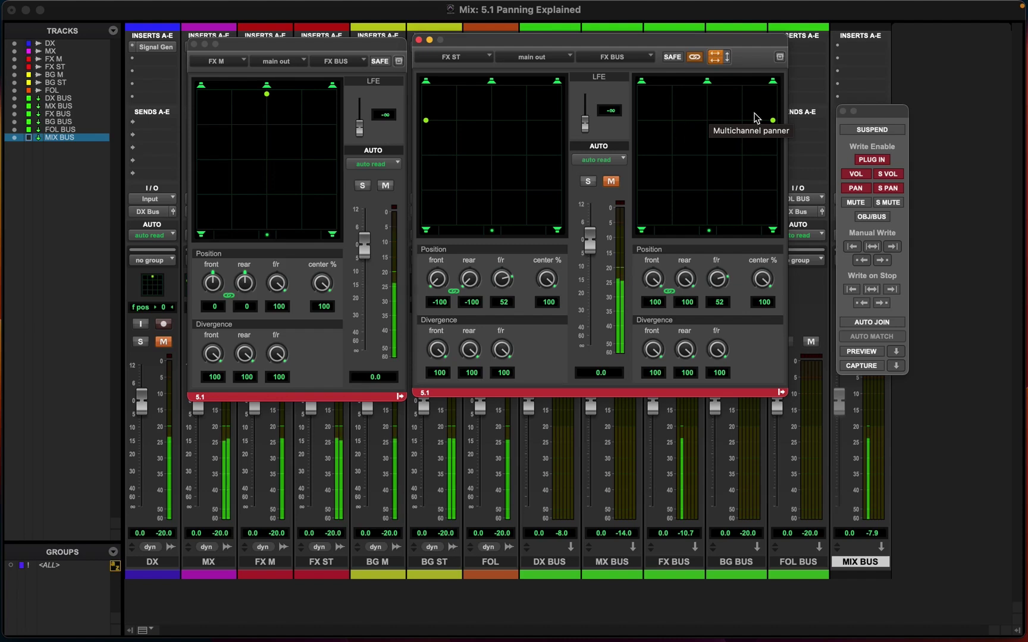
{"action": "left_click", "coordinate": [771, 120]}
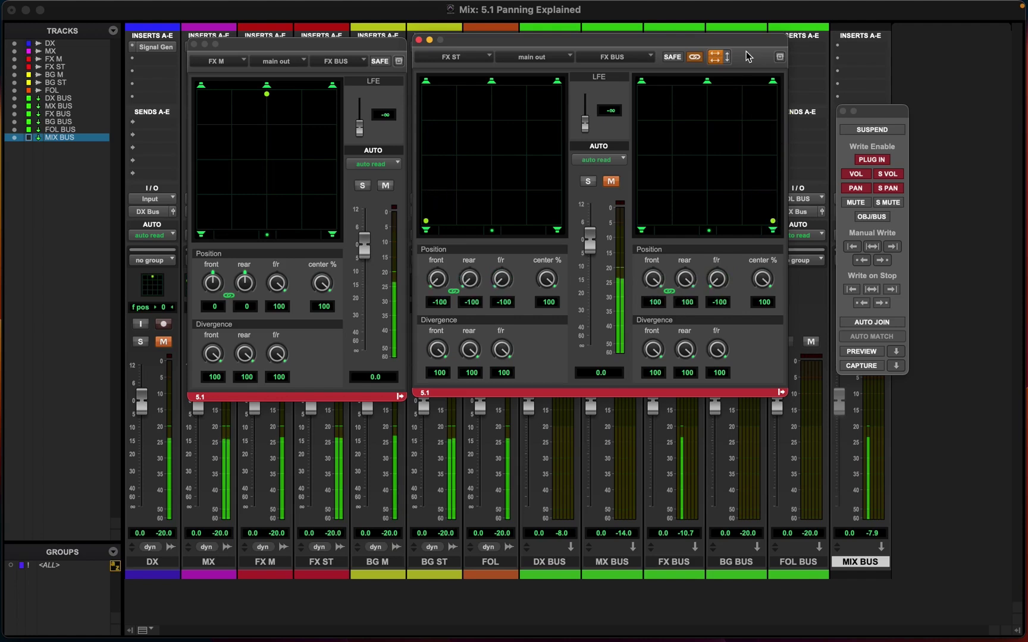
- Reposition the FX ST panner window beside FX M, and return both channels to the front corners at f/r 100
{"action": "left_click_drag", "start_coordinate": [739, 43], "coordinate": [724, 42]}
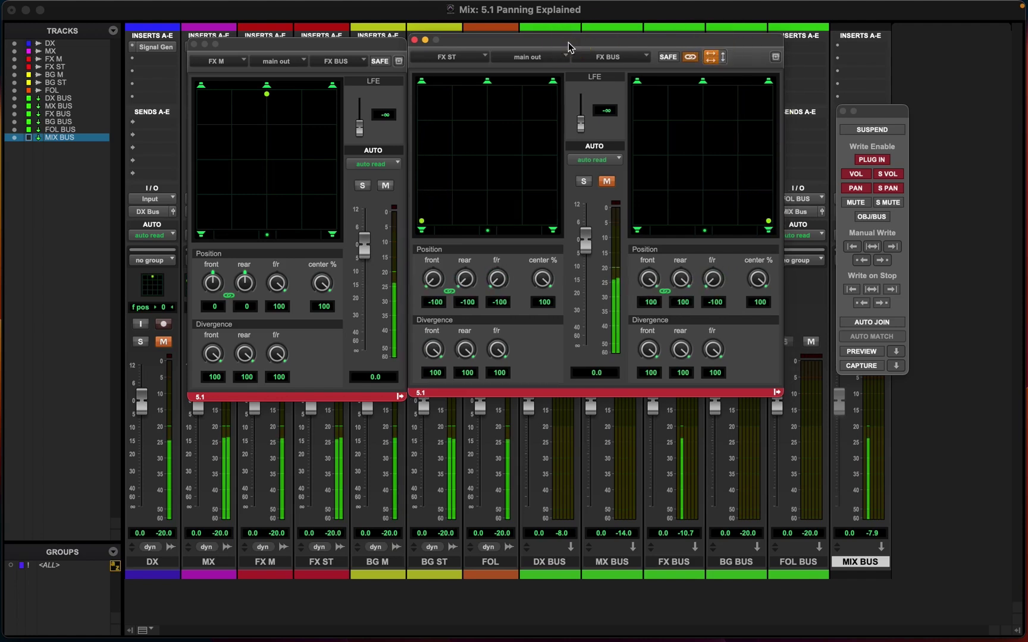
{"action": "mouse_move", "coordinate": [569, 43]}
{"action": "left_mouse_down"}
{"action": "mouse_move", "coordinate": [592, 44]}
{"action": "mouse_move", "coordinate": [584, 46]}
{"action": "left_mouse_up"}
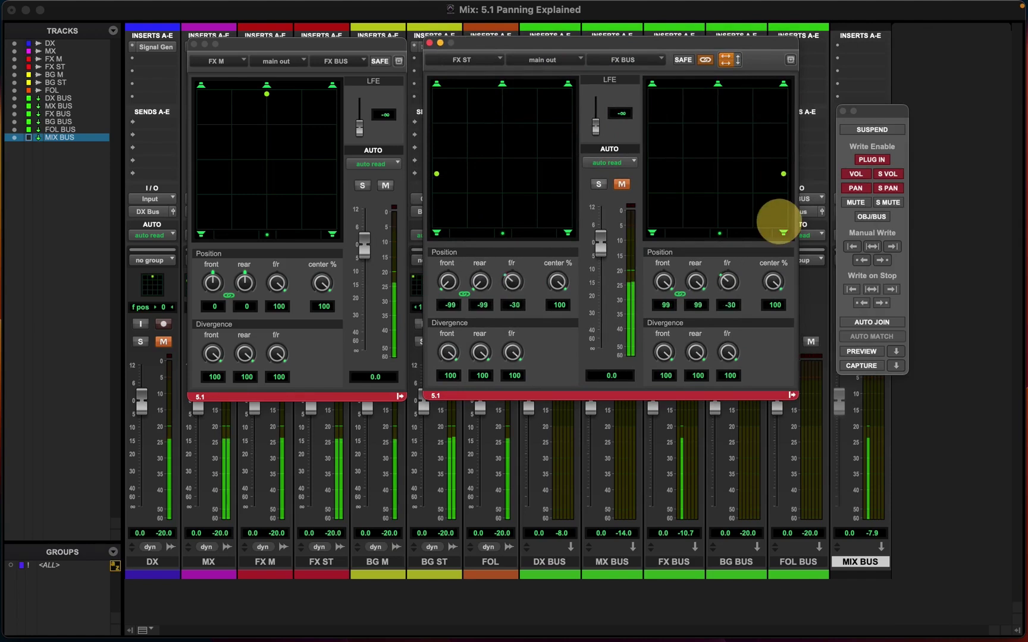
{"action": "left_click", "coordinate": [780, 222]}
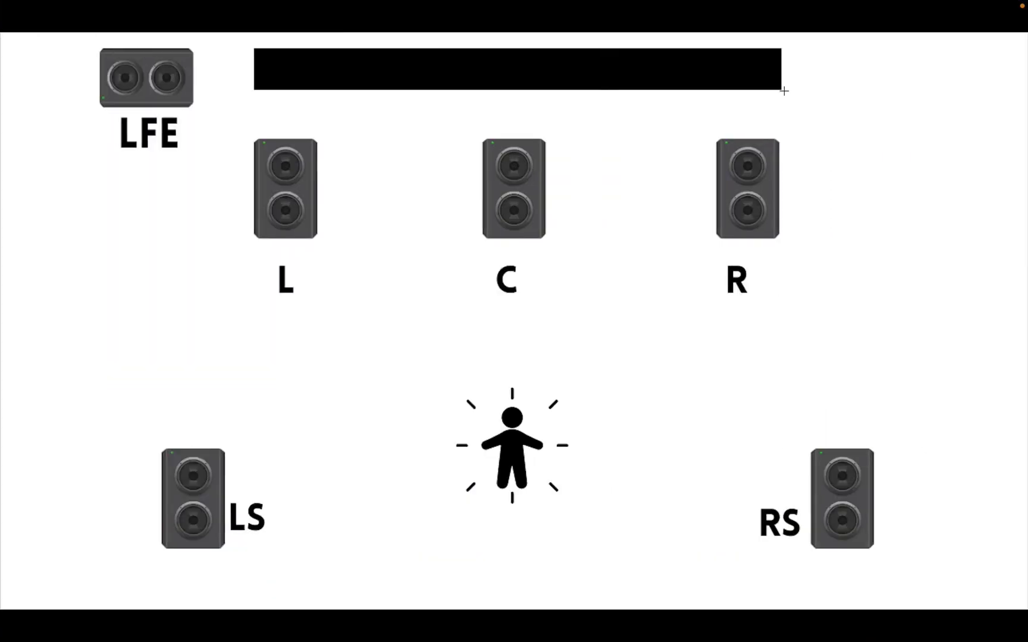
- On the speaker layout diagram, outline the C speaker and trace a small selection box along the screen and over to RS
{"action": "left_click_drag", "start_coordinate": [461, 131], "coordinate": [567, 310]}
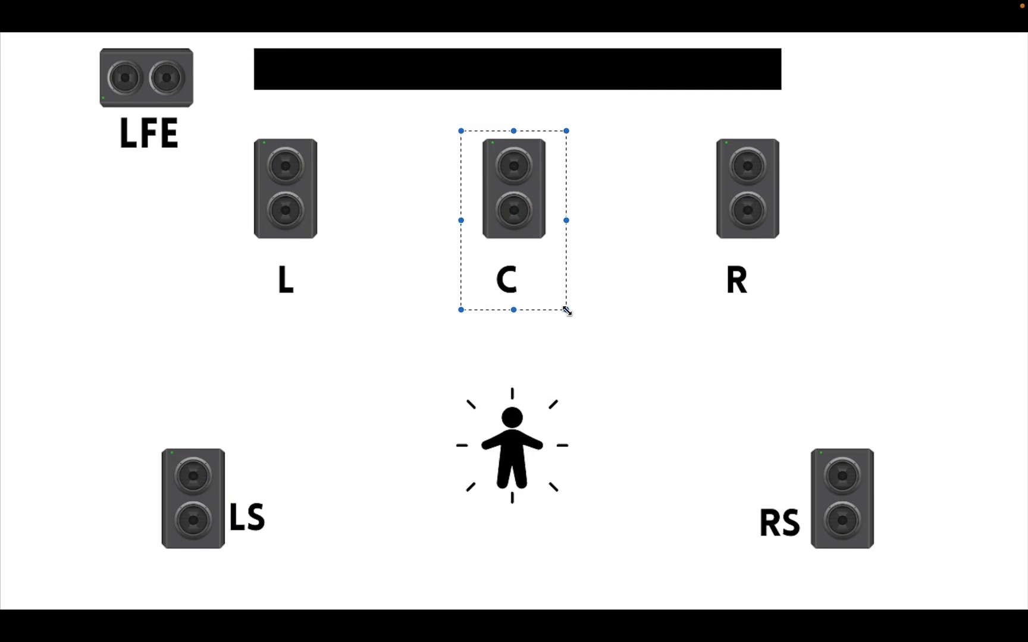
{"action": "left_click", "coordinate": [266, 75]}
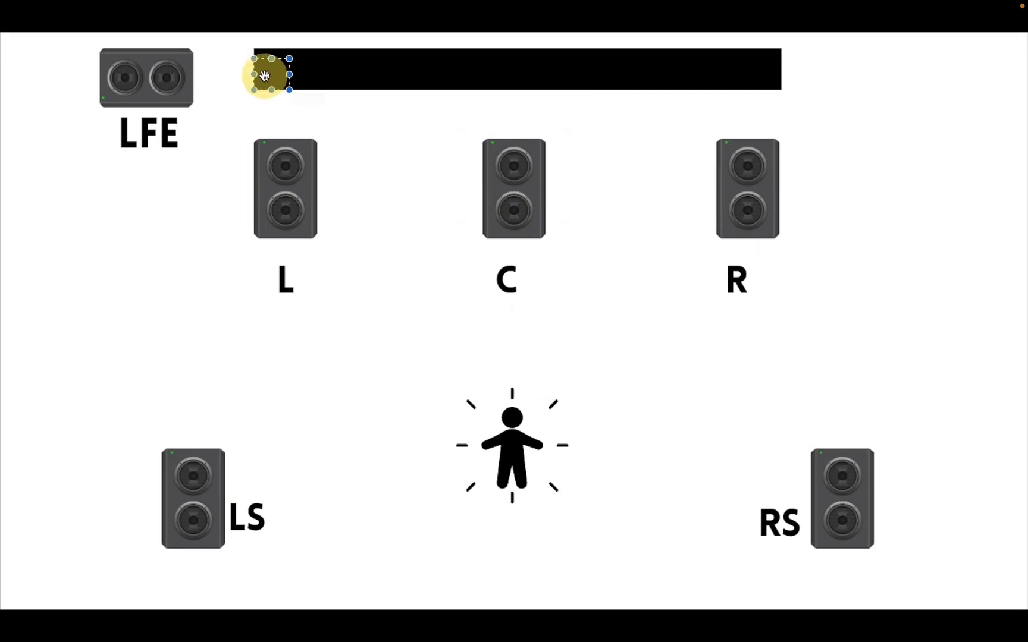
{"action": "left_click_drag", "start_coordinate": [265, 75], "coordinate": [729, 78]}
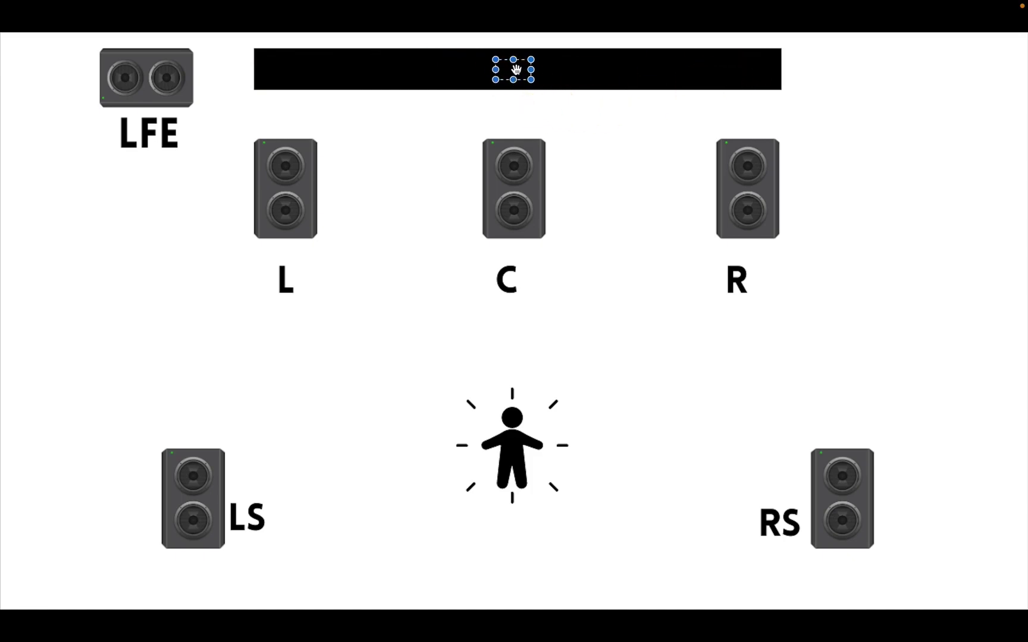
{"action": "left_click_drag", "start_coordinate": [515, 70], "coordinate": [776, 409]}
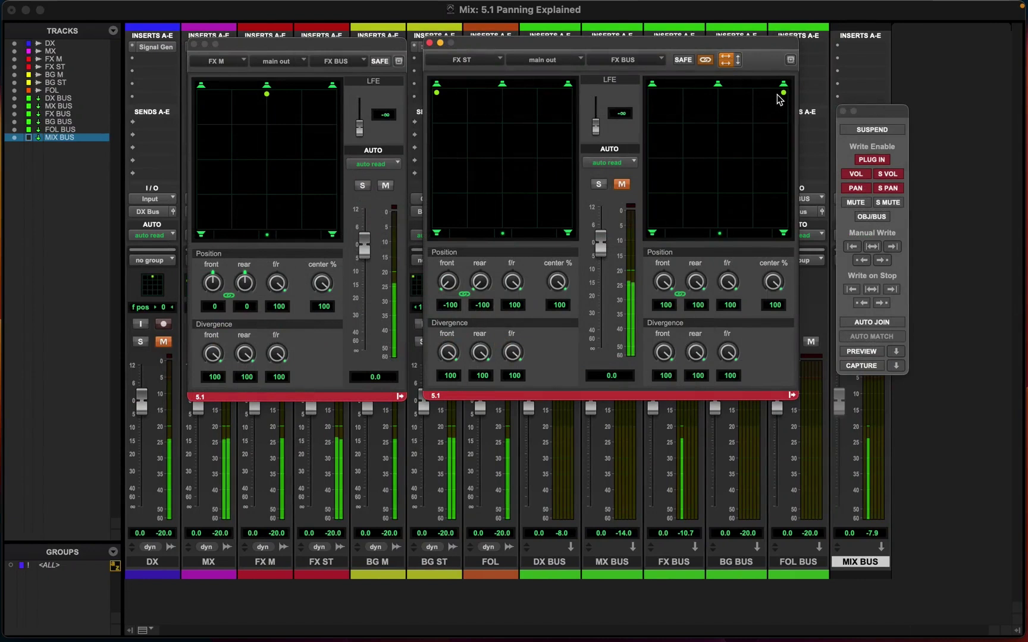
- Move FX ST to -93 and 93 at f/r -32, turn off front inverse, and shift the channels to 20 and 89 at f/r -83
{"action": "left_click_drag", "start_coordinate": [776, 93], "coordinate": [779, 180]}
{"action": "left_click", "coordinate": [726, 60]}
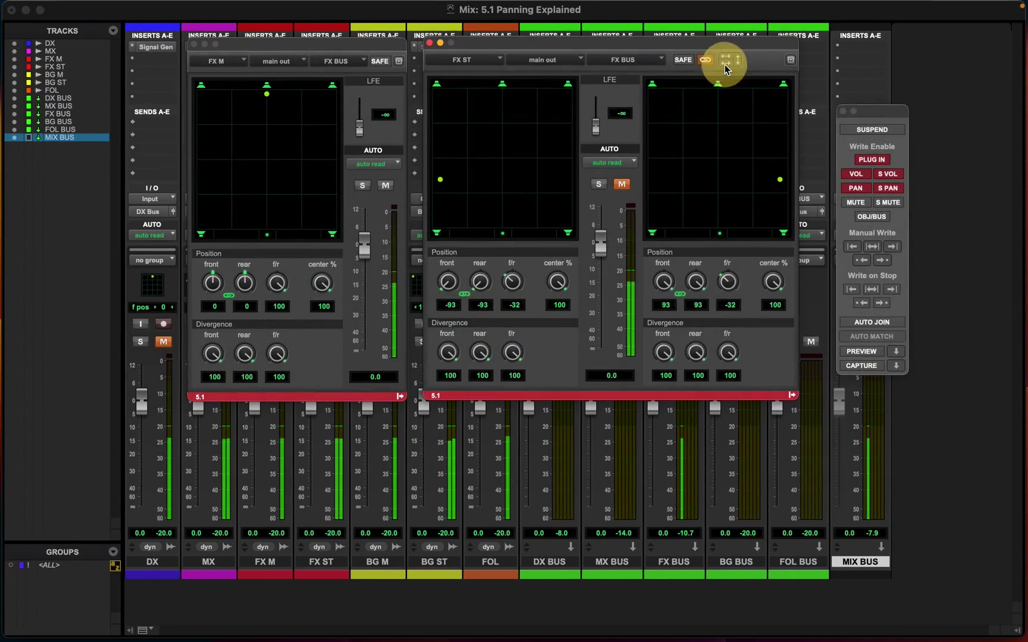
{"action": "left_click_drag", "start_coordinate": [439, 180], "coordinate": [523, 219]}
{"action": "left_click_drag", "start_coordinate": [786, 222], "coordinate": [780, 217]}
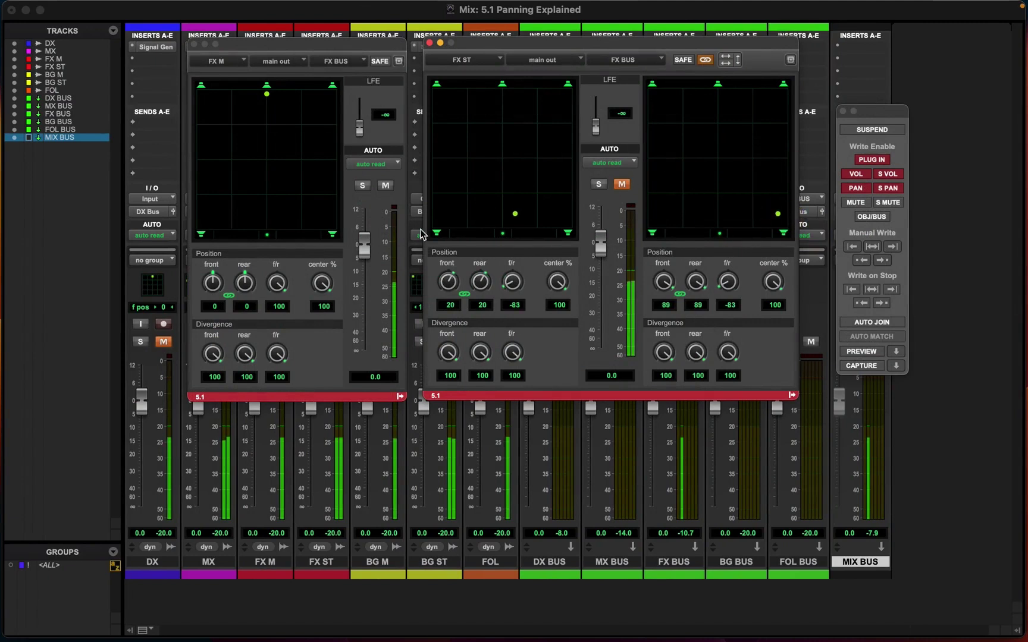
- Pan FX M toward the right side to 99 at f/r 42, and return it to front center
{"action": "left_click_drag", "start_coordinate": [267, 94], "coordinate": [332, 172]}
{"action": "left_click", "coordinate": [267, 94]}
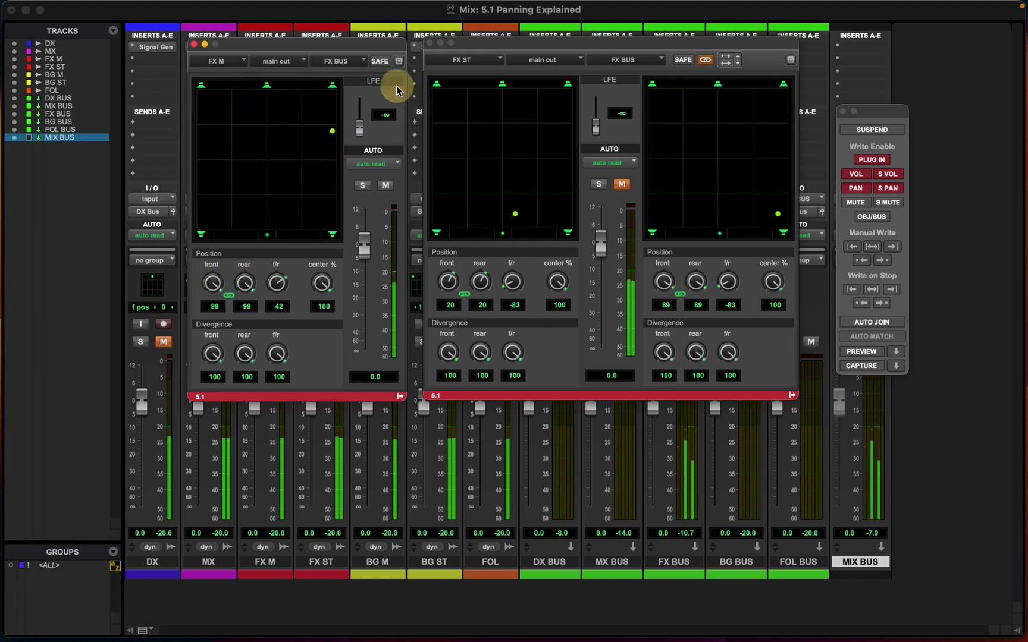
{"action": "left_click", "coordinate": [266, 83]}
- Return FX ST to the front corners with right at 100 and, unlinked, left at -100, and relink the channels
{"action": "left_click", "coordinate": [783, 84]}
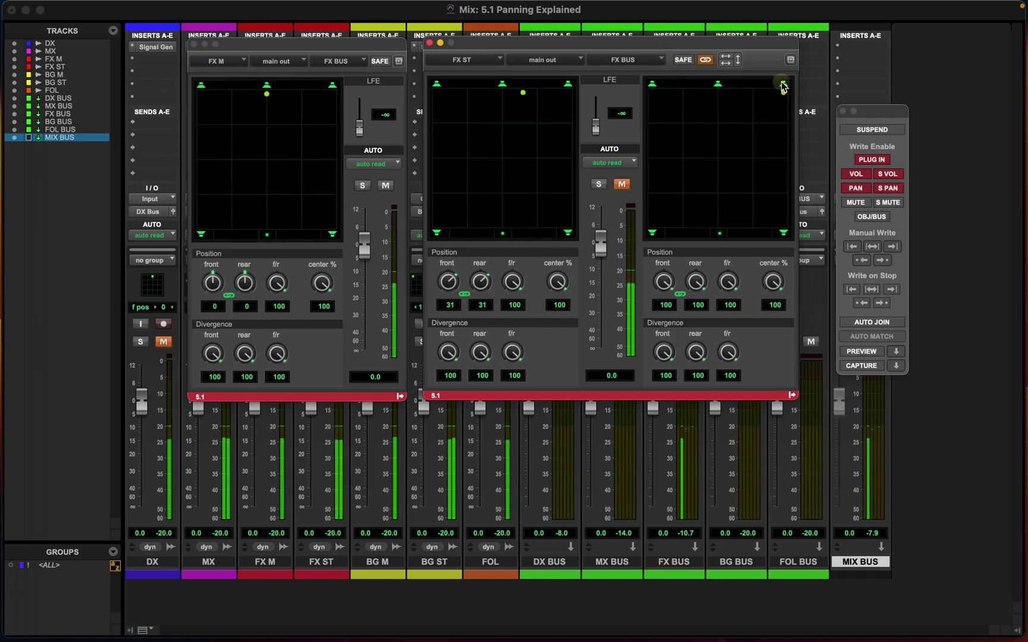
{"action": "left_click", "coordinate": [482, 94]}
{"action": "left_click", "coordinate": [437, 84]}
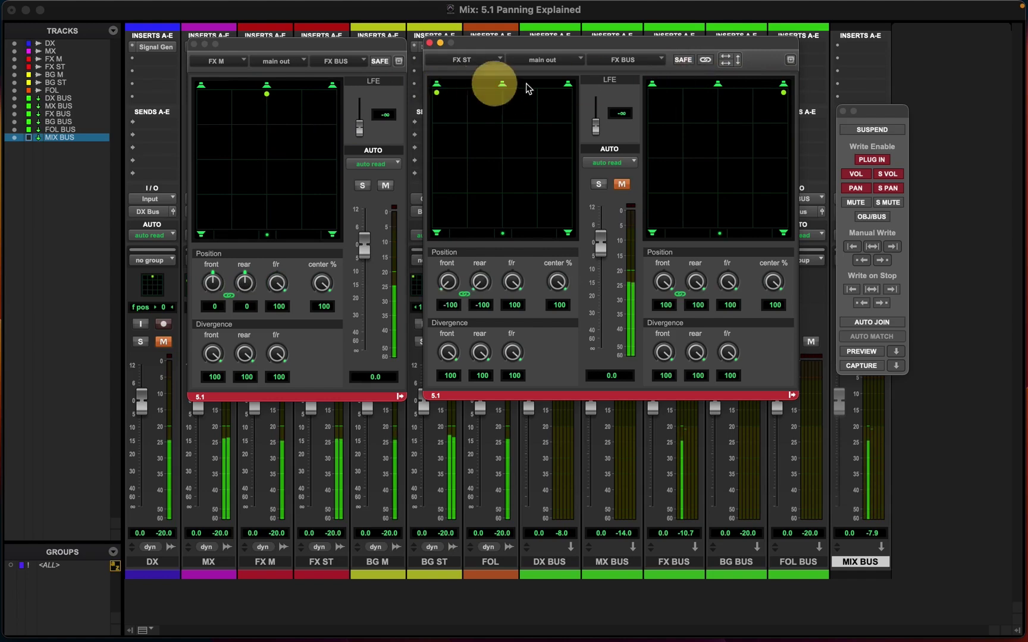
{"action": "left_click", "coordinate": [706, 60]}
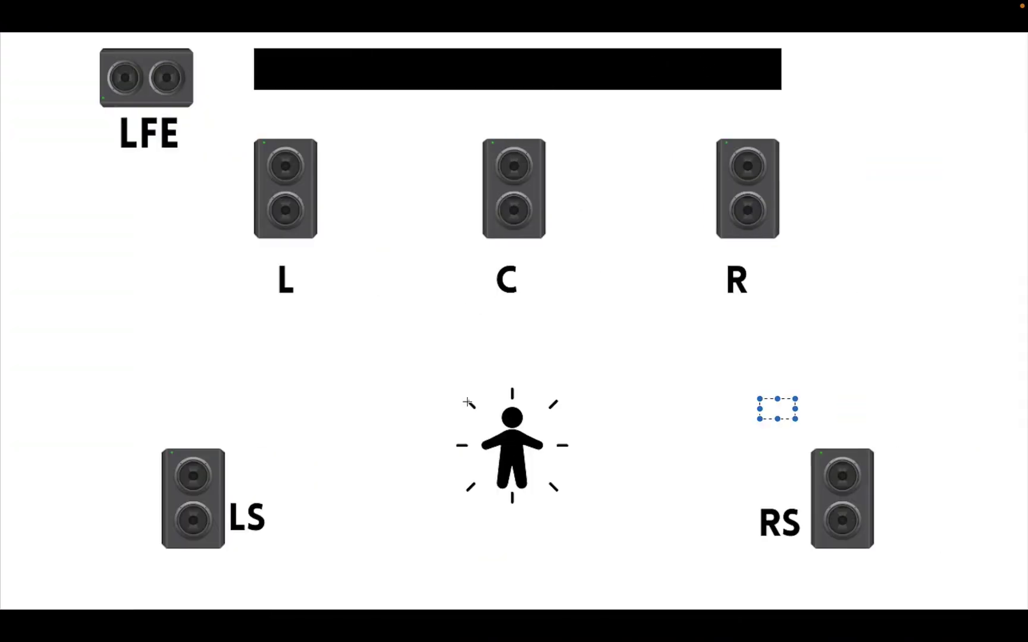
- On the speaker diagram, outline the listener, the span from the screen to the R speaker, and the area between LS and RS
{"action": "left_click_drag", "start_coordinate": [446, 377], "coordinate": [586, 512]}
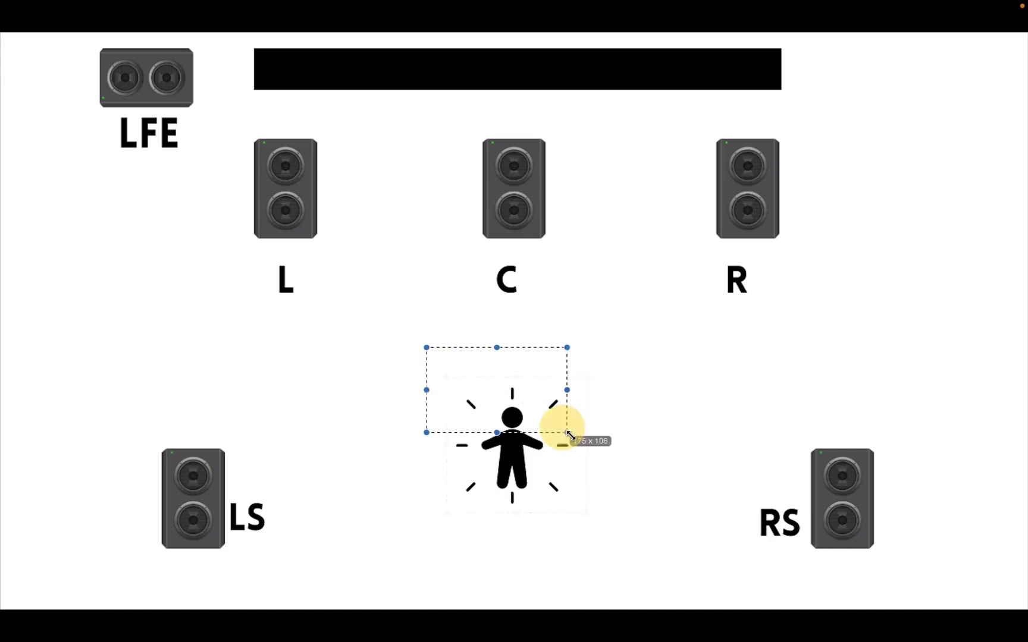
{"action": "left_click_drag", "start_coordinate": [569, 435], "coordinate": [598, 523]}
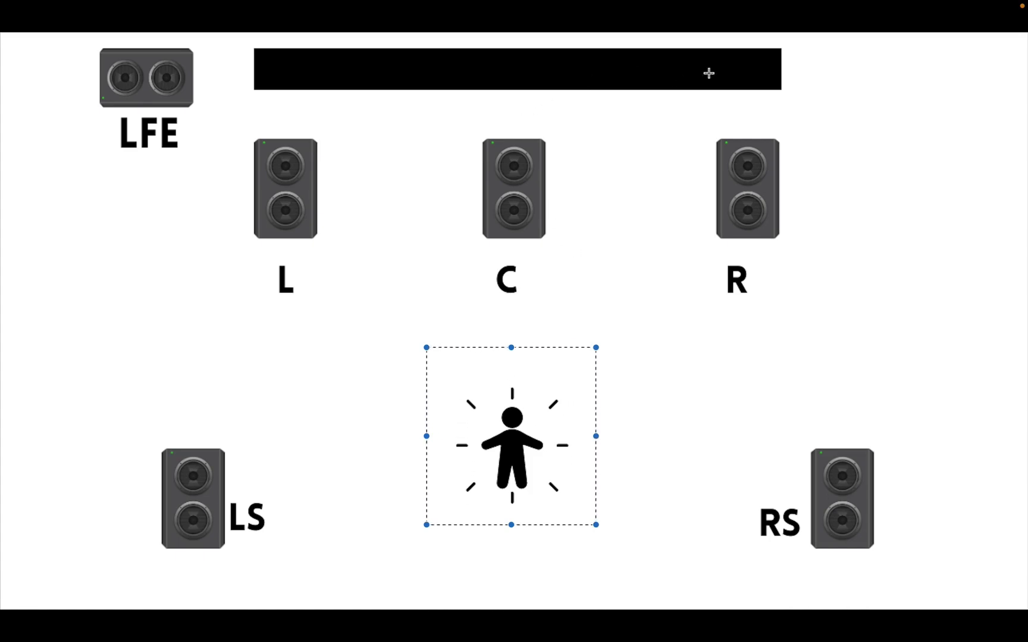
{"action": "left_click_drag", "start_coordinate": [718, 69], "coordinate": [750, 136]}
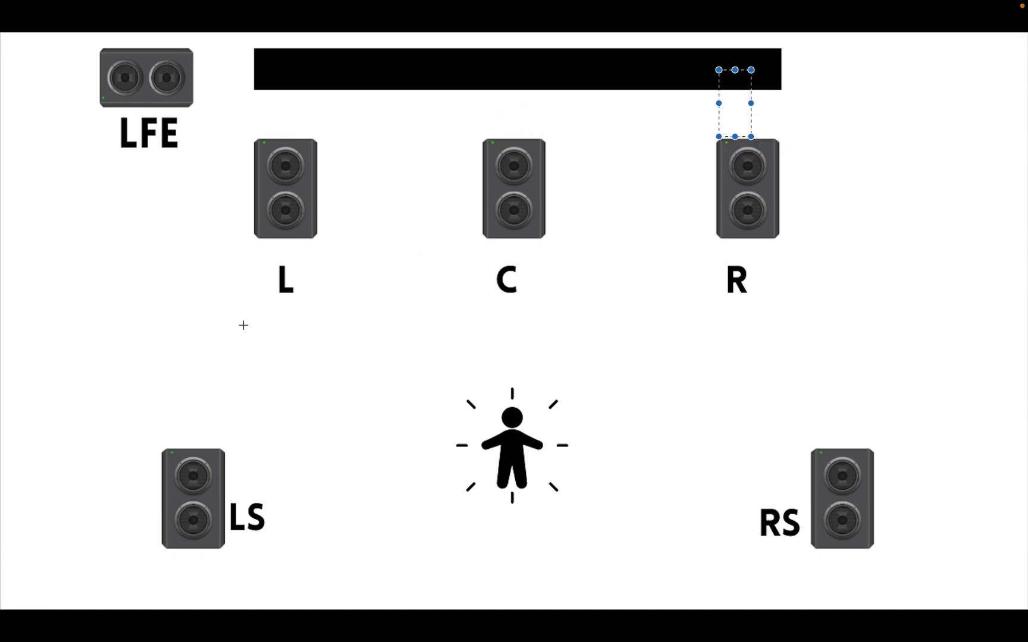
{"action": "left_click_drag", "start_coordinate": [202, 350], "coordinate": [902, 550]}
{"action": "key", "text": "super+plus"}
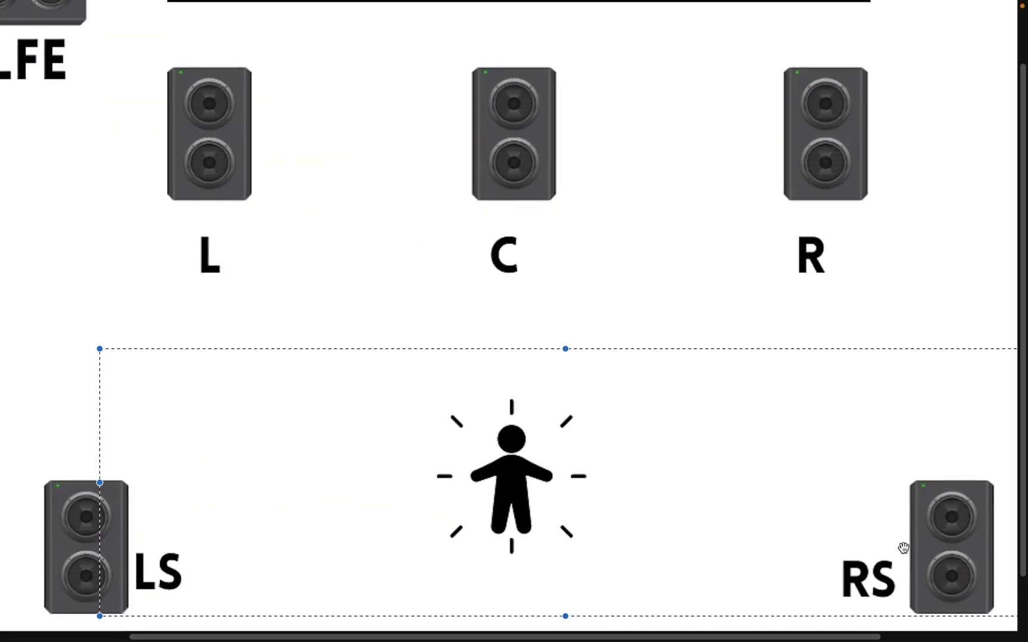
{"action": "key", "text": "super+minus"}
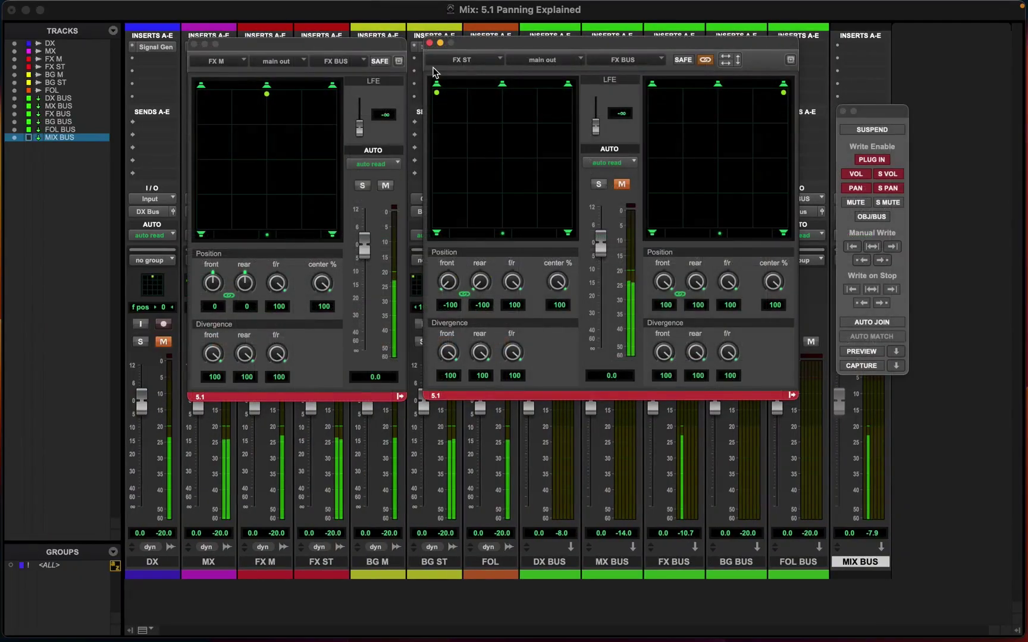
- Move the linked FX ST channels straight back to f/r -100, and close the FX M and FX ST panners
{"action": "left_click", "coordinate": [459, 46]}
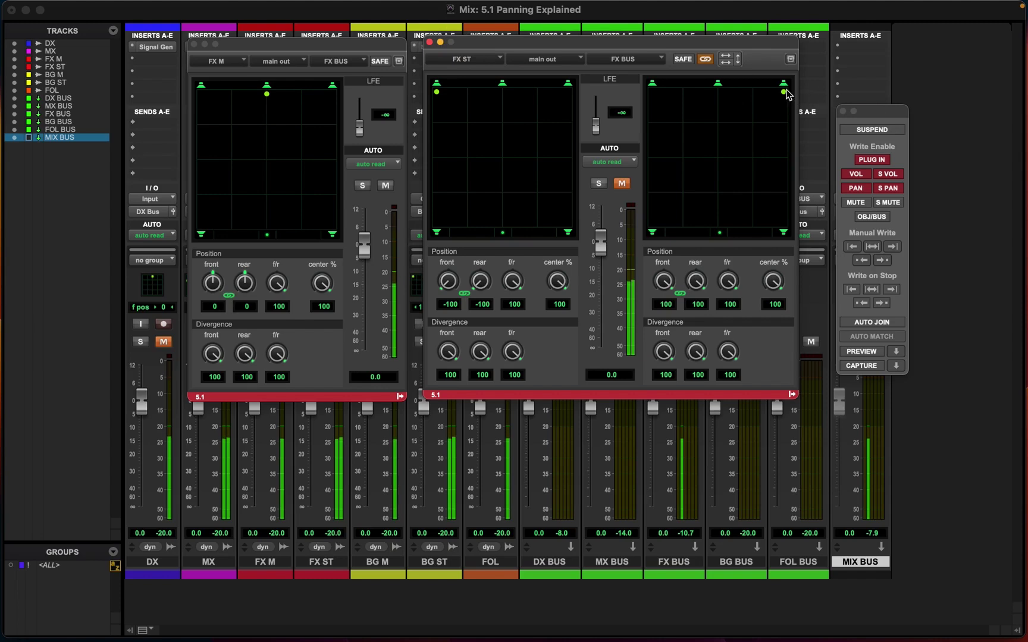
{"action": "left_click_drag", "start_coordinate": [783, 92], "coordinate": [783, 223]}
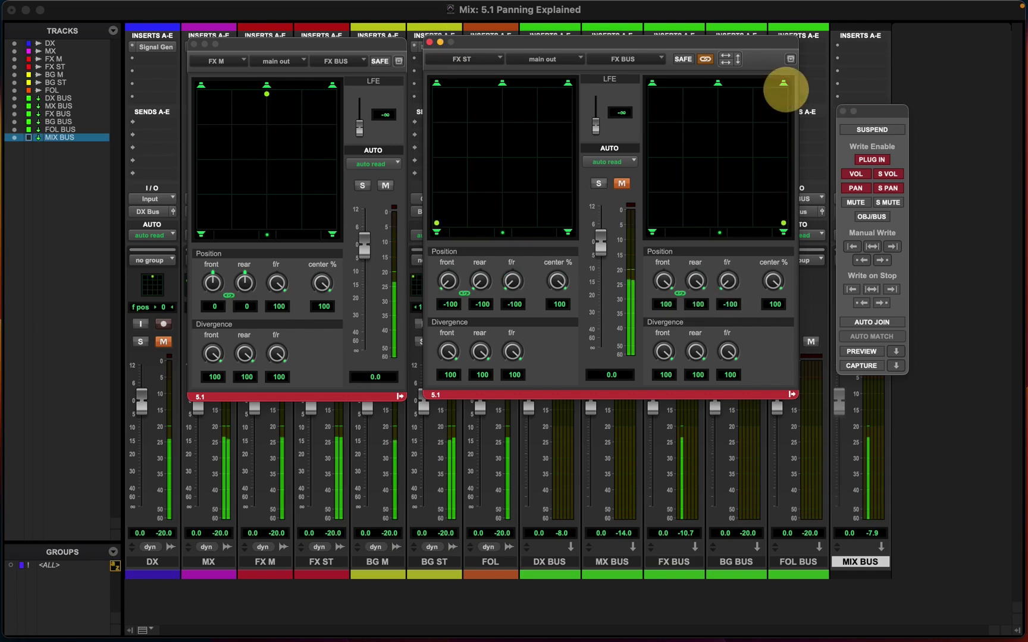
{"action": "left_click", "coordinate": [783, 223]}
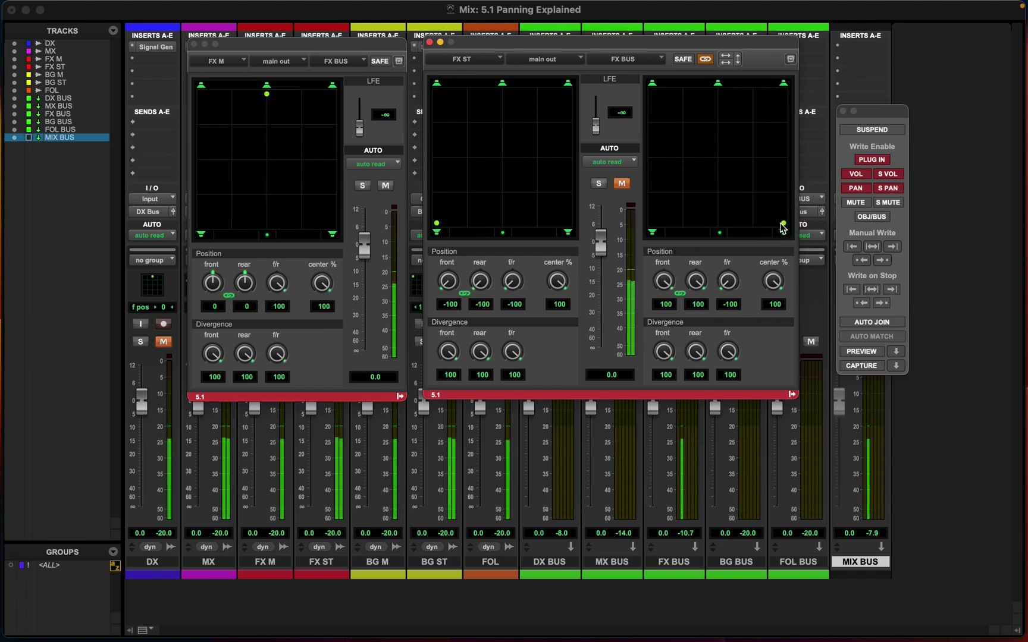
{"action": "left_click", "coordinate": [193, 44]}
{"action": "left_click", "coordinate": [429, 43]}
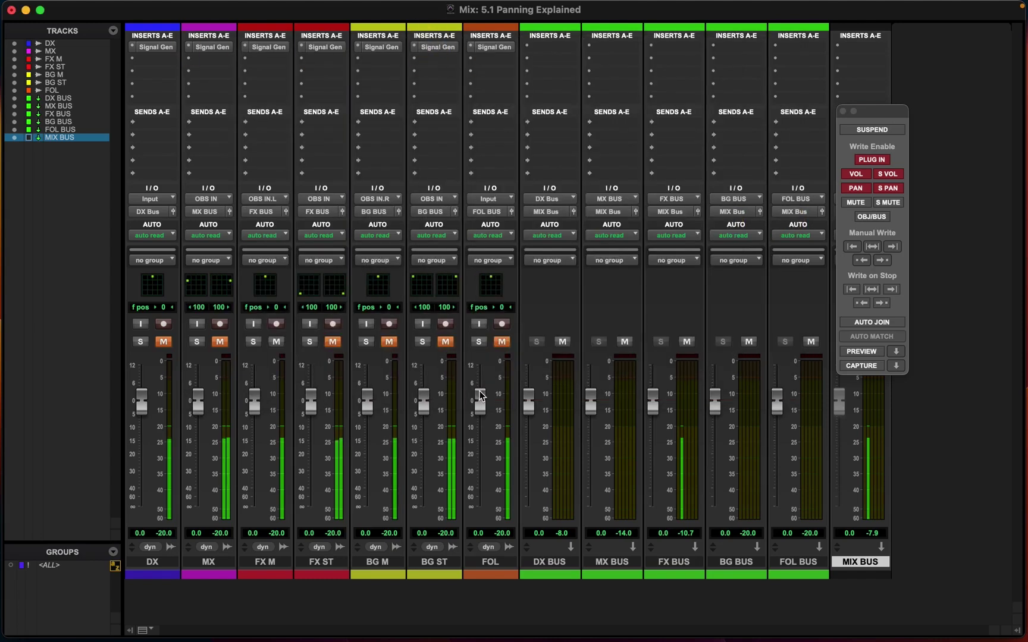
- Open the BG M and BG ST panners side by side, with the BG ST window's target turned off
{"action": "left_click", "coordinate": [398, 212]}
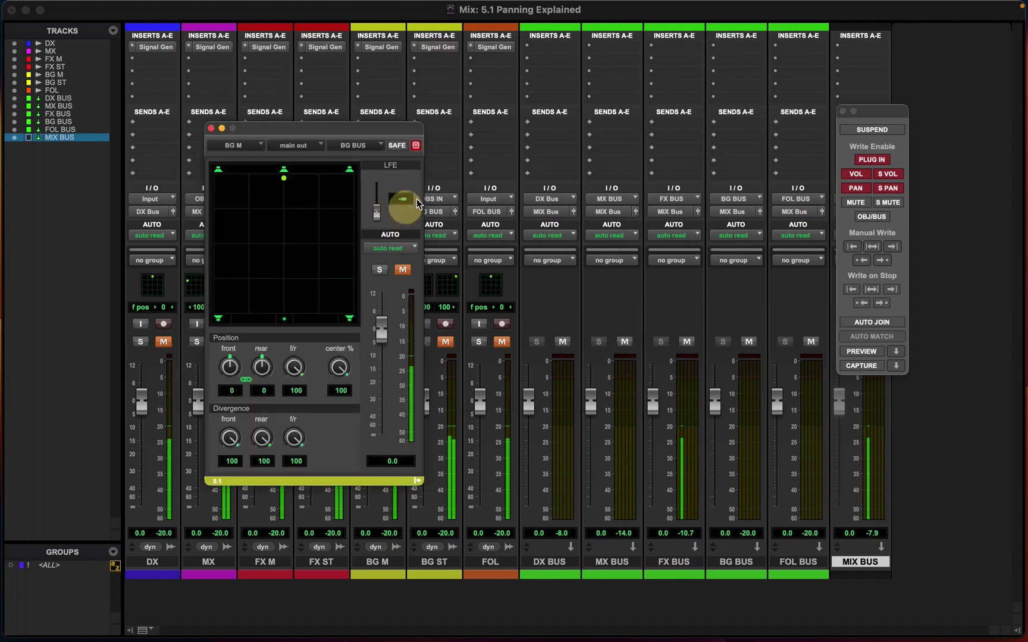
{"action": "left_click_drag", "start_coordinate": [333, 131], "coordinate": [212, 72]}
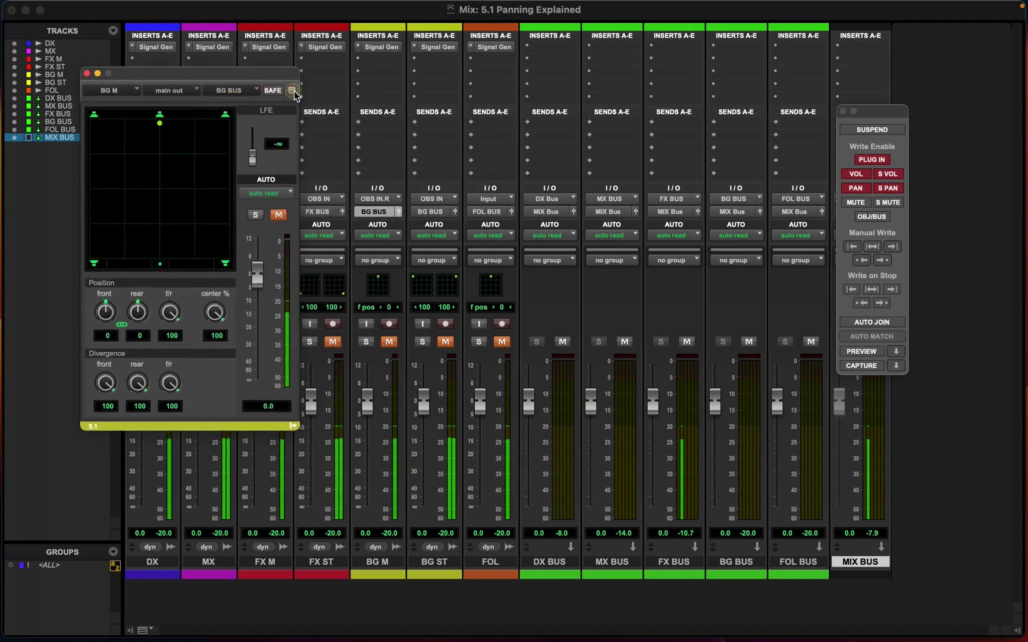
{"action": "left_click", "coordinate": [455, 211]}
{"action": "left_click_drag", "start_coordinate": [400, 75], "coordinate": [638, 62]}
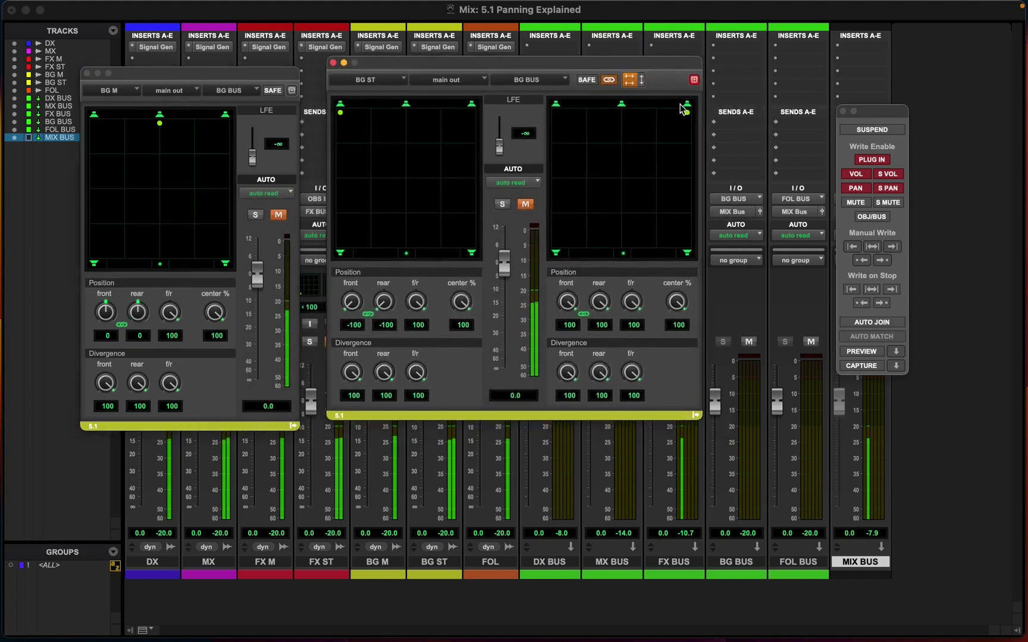
{"action": "left_click", "coordinate": [694, 81]}
- Pan the linked BG ST channels toward the rear, and bring them to -8 and 8 along the front at f/r 100
{"action": "left_click_drag", "start_coordinate": [684, 116], "coordinate": [683, 244]}
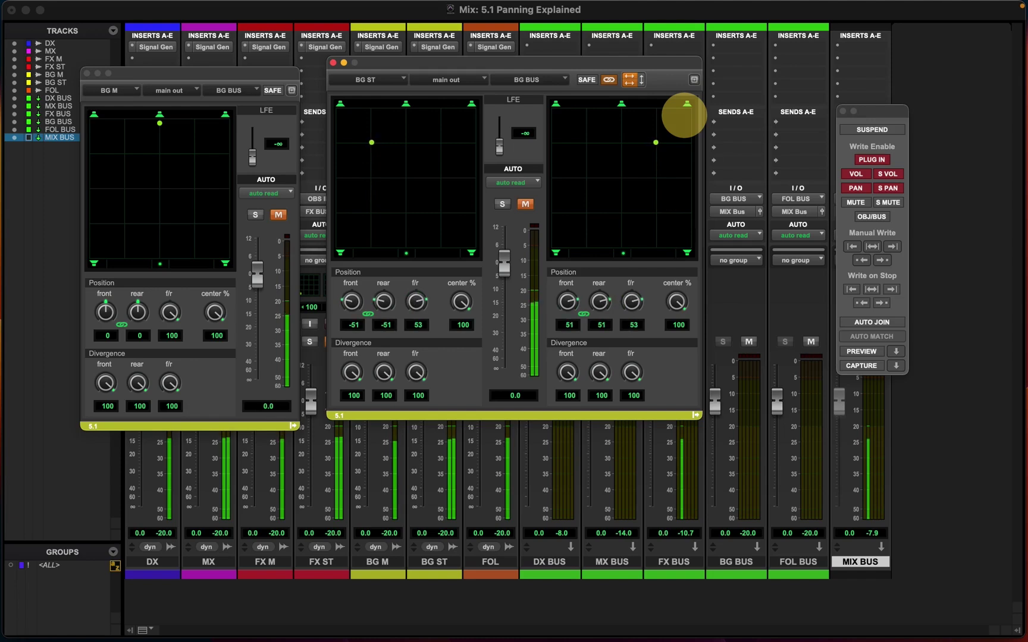
{"action": "left_click", "coordinate": [685, 113]}
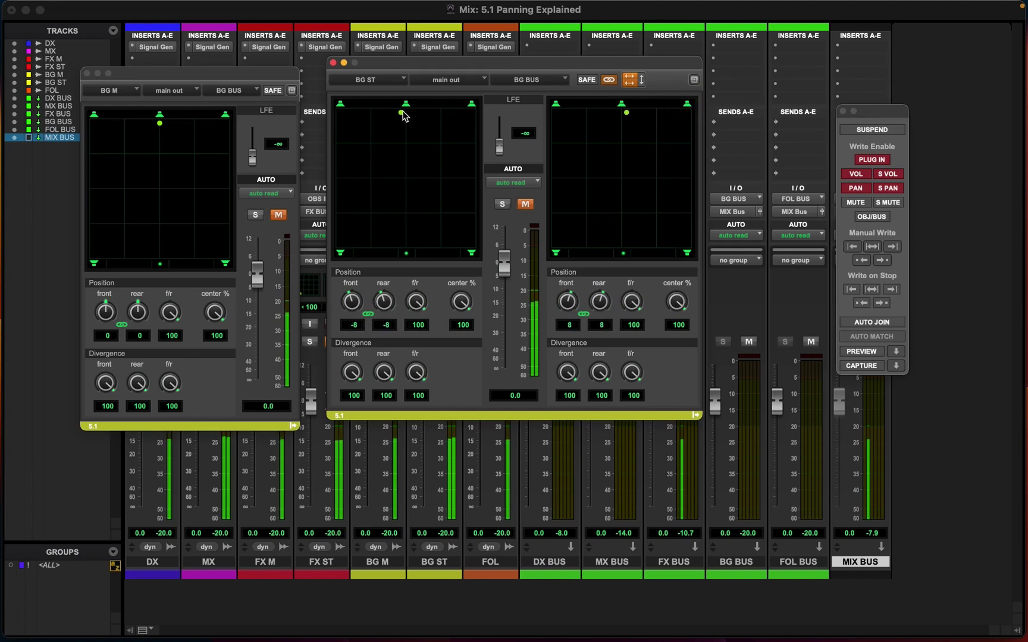
- Spread the linked BG ST channels along the front to -100 and 100 at f/r 100
{"action": "left_click", "coordinate": [627, 115]}
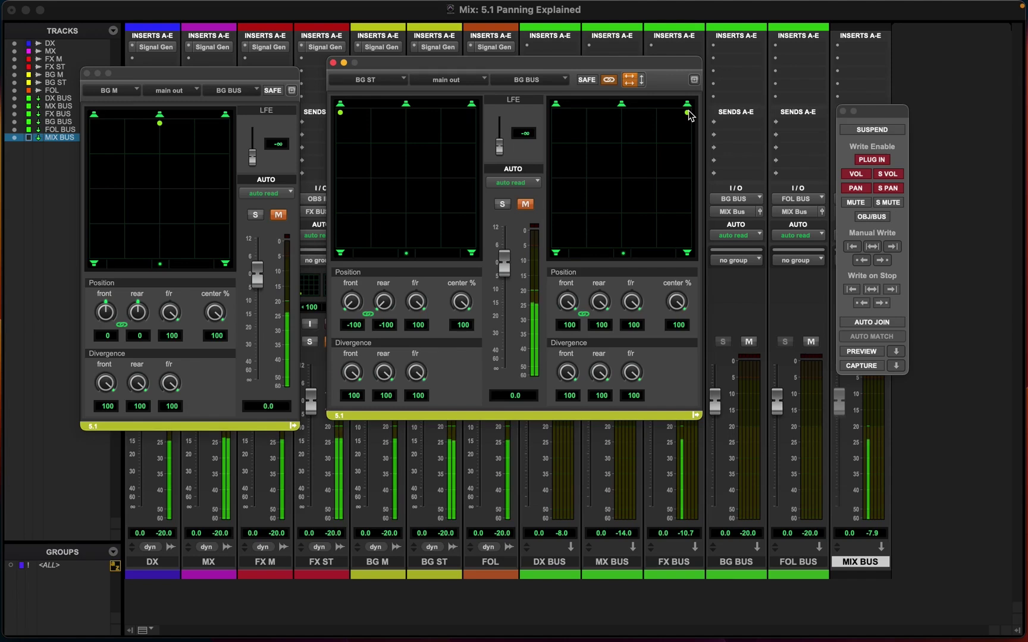
{"action": "left_click", "coordinate": [728, 84]}
{"action": "left_click", "coordinate": [645, 62]}
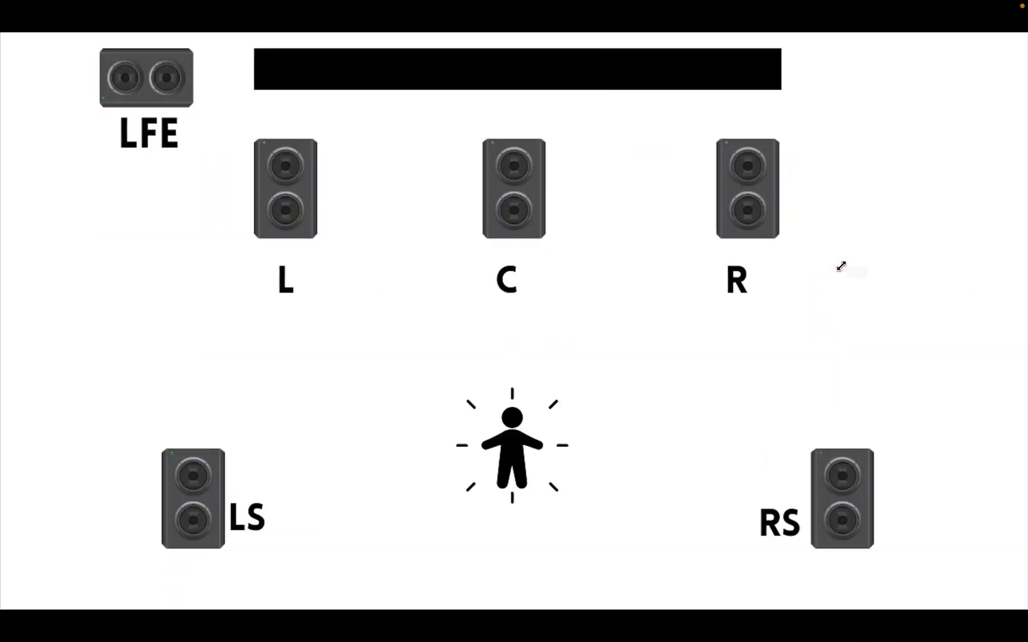
- On the speaker diagram, outline the area from beside the R speaker down to RS, and the band from LS to RS
{"action": "mouse_move", "coordinate": [839, 264]}
{"action": "left_mouse_down"}
{"action": "mouse_move", "coordinate": [893, 515]}
{"action": "mouse_move", "coordinate": [885, 321]}
{"action": "mouse_move", "coordinate": [871, 391]}
{"action": "mouse_move", "coordinate": [856, 259]}
{"action": "left_mouse_up"}
{"action": "left_click_drag", "start_coordinate": [810, 170], "coordinate": [872, 554]}
{"action": "left_click", "coordinate": [678, 506]}
{"action": "left_click_drag", "start_coordinate": [156, 436], "coordinate": [883, 554]}
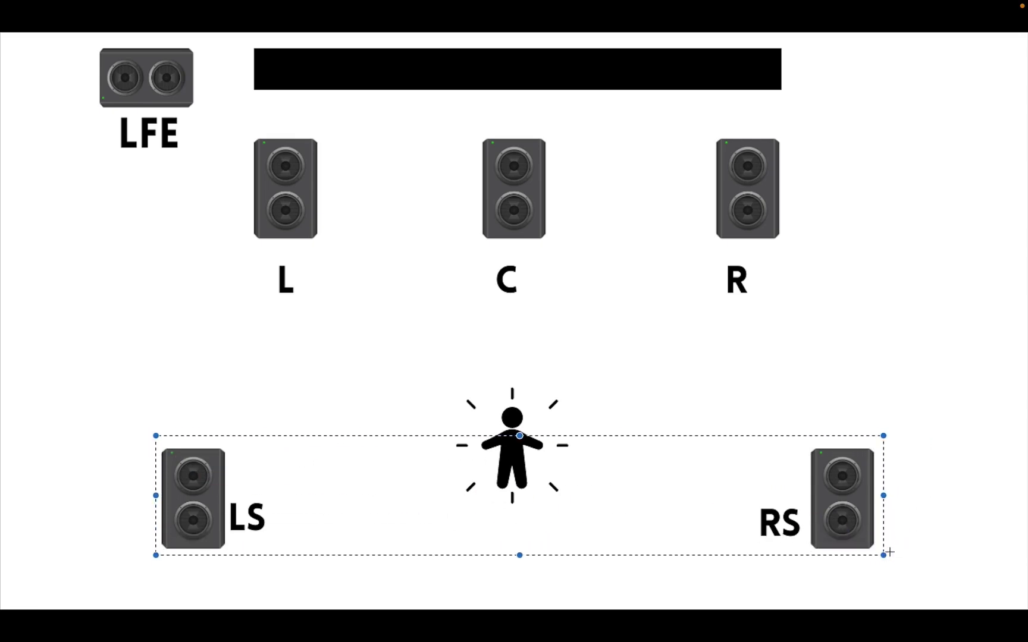
{"action": "left_click", "coordinate": [587, 19]}
- Outline the areas around the RS and LS speakers, the listener and the screen on the diagram, one after another
{"action": "left_click_drag", "start_coordinate": [790, 340], "coordinate": [856, 540]}
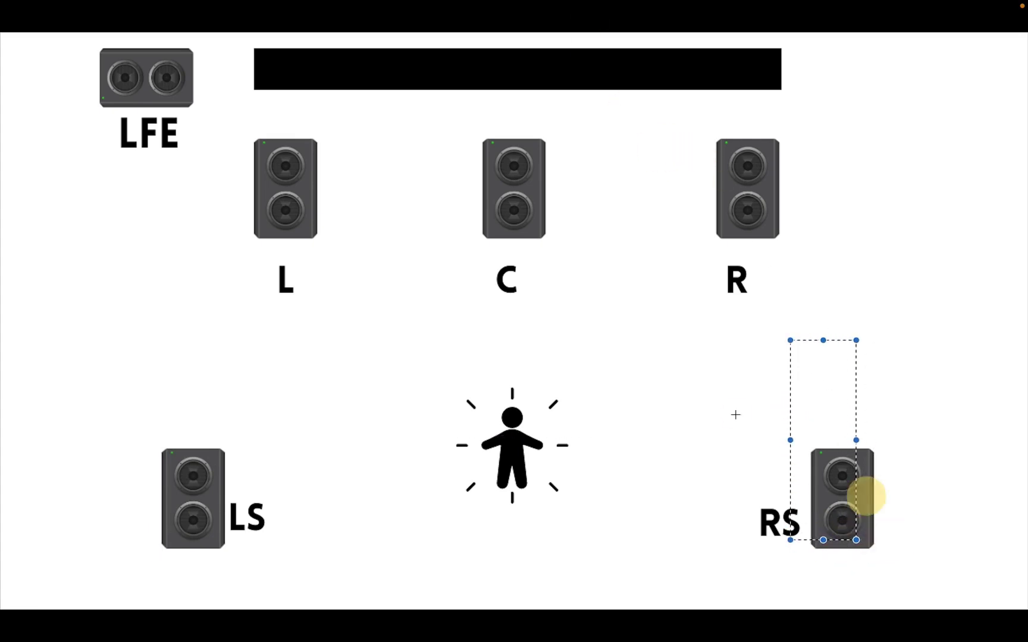
{"action": "left_click_drag", "start_coordinate": [186, 382], "coordinate": [257, 518]}
{"action": "left_click", "coordinate": [647, 271]}
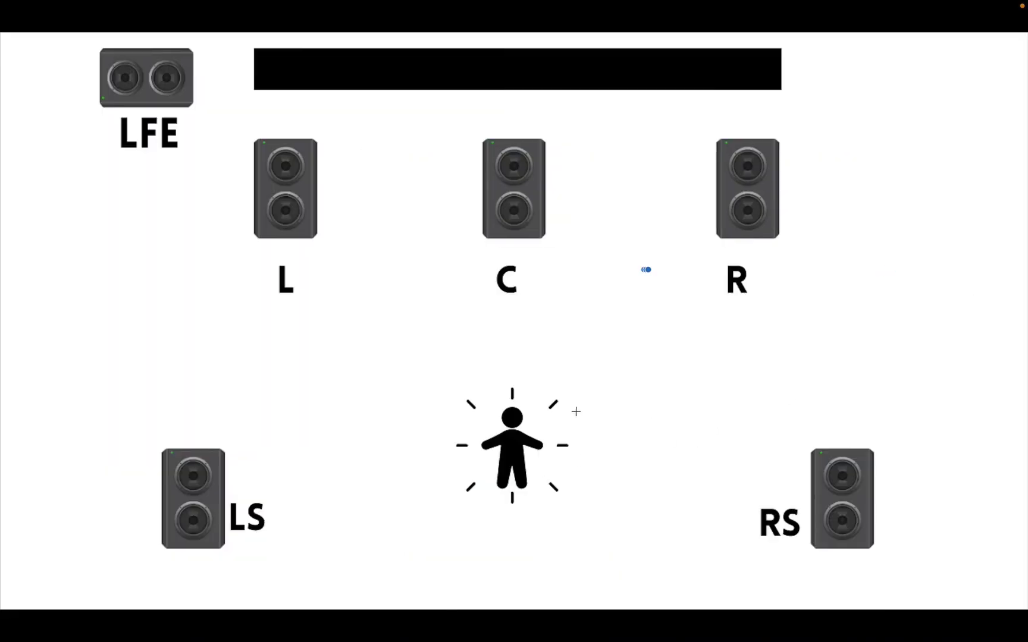
{"action": "left_click_drag", "start_coordinate": [441, 372], "coordinate": [602, 515]}
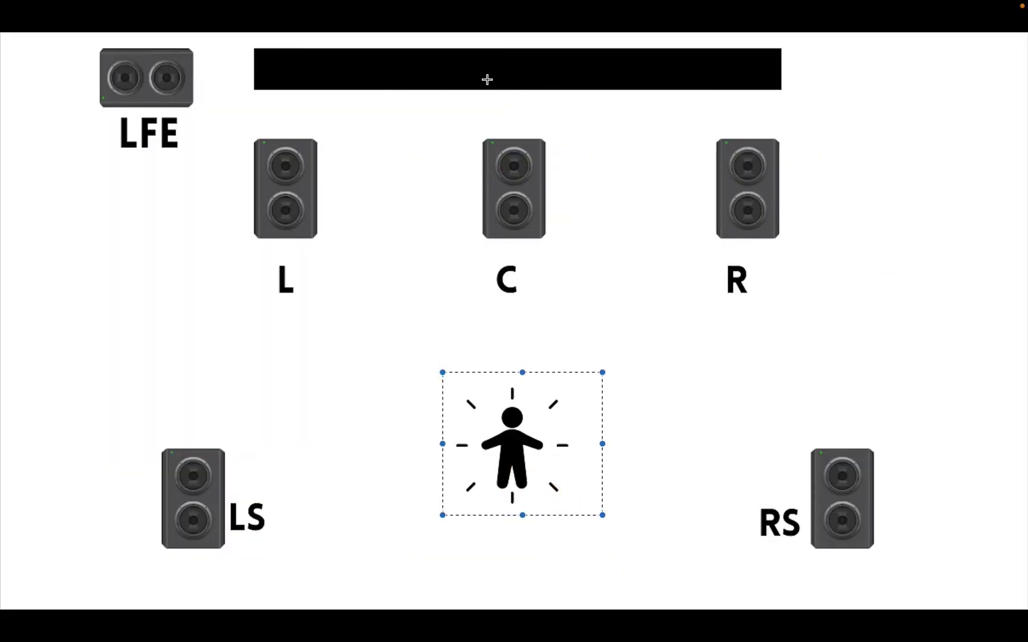
{"action": "left_click_drag", "start_coordinate": [251, 47], "coordinate": [785, 91]}
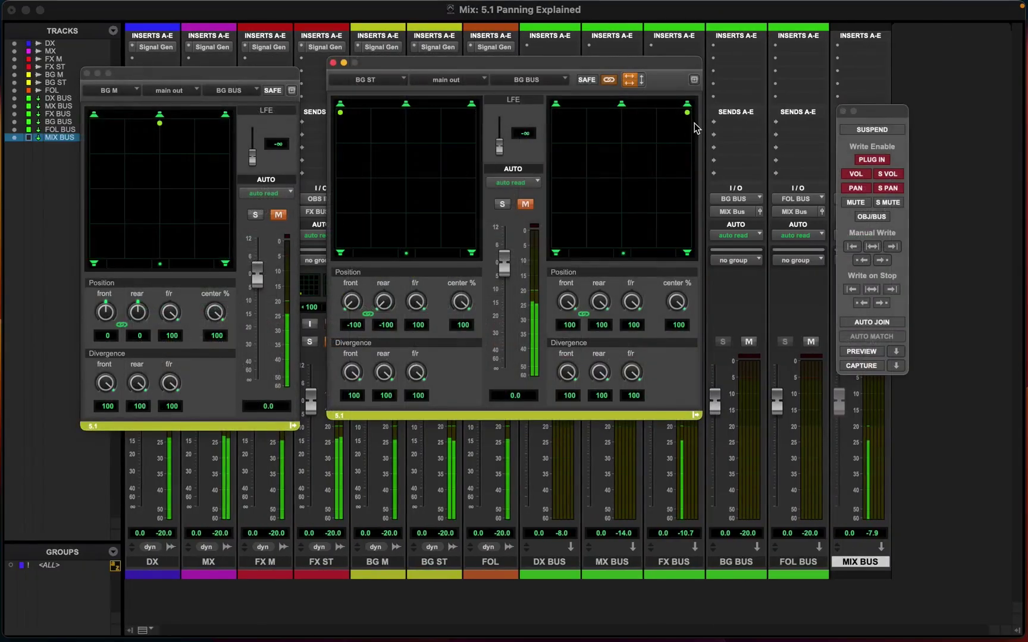
- Pan the linked BG ST channels back to -57 and 57 at f/r -79, and close the BG ST and BG M panners
{"action": "left_click_drag", "start_coordinate": [693, 125], "coordinate": [659, 231]}
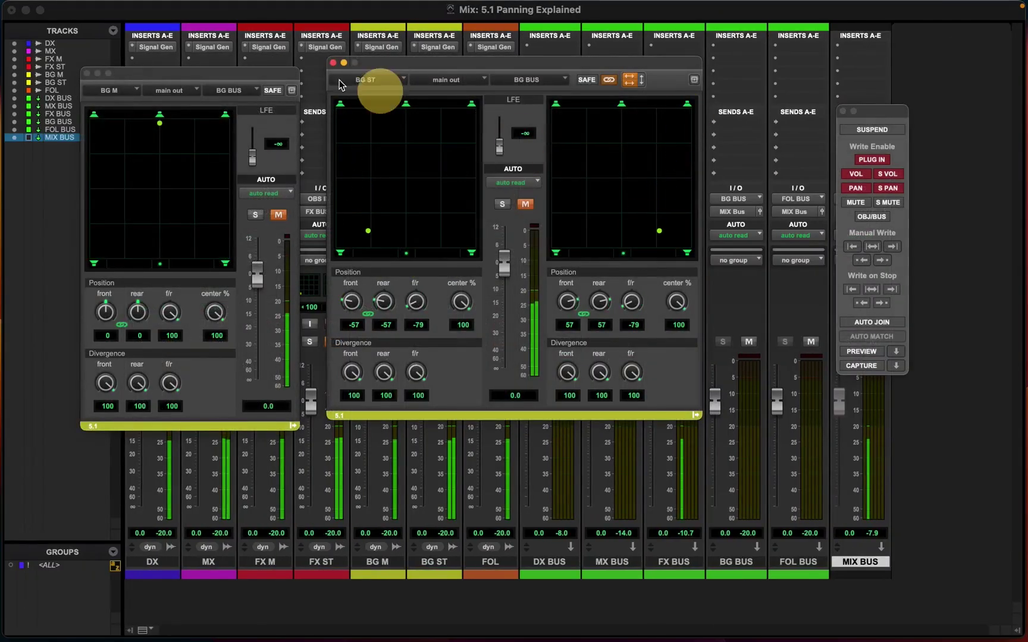
{"action": "left_click_drag", "start_coordinate": [239, 77], "coordinate": [256, 63]}
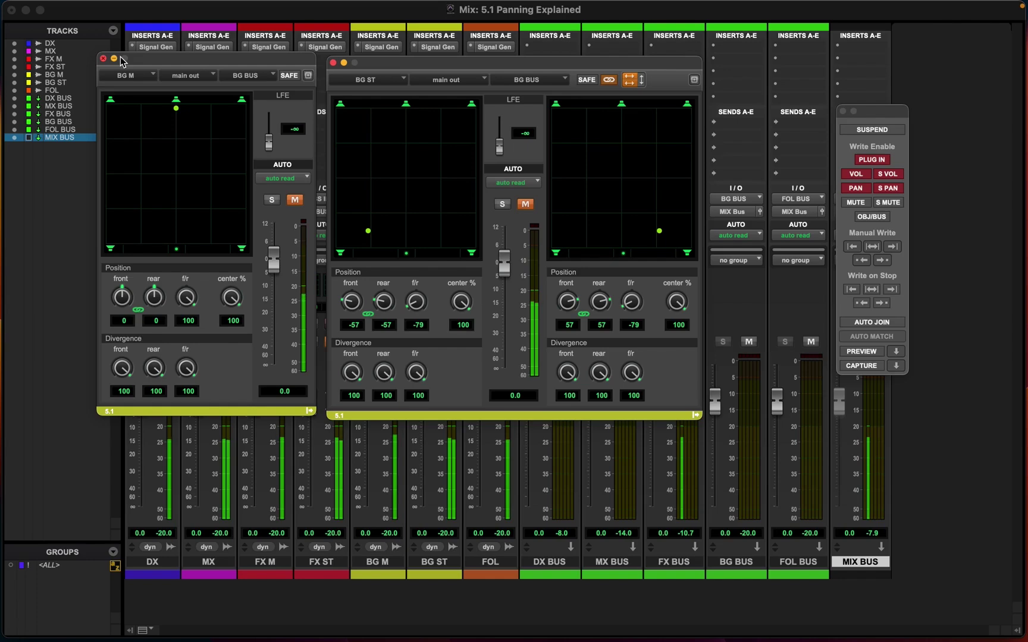
{"action": "left_click", "coordinate": [333, 62]}
{"action": "left_click", "coordinate": [103, 58]}
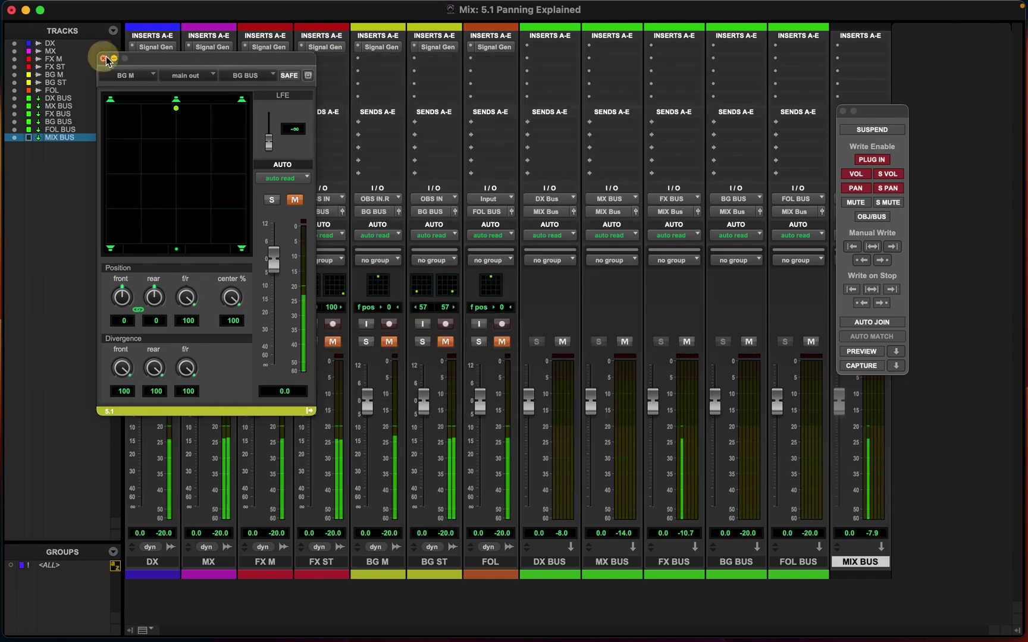
- Open the DX and BG M panners as separate windows, with the DX window's target turned off
{"action": "left_click", "coordinate": [173, 212]}
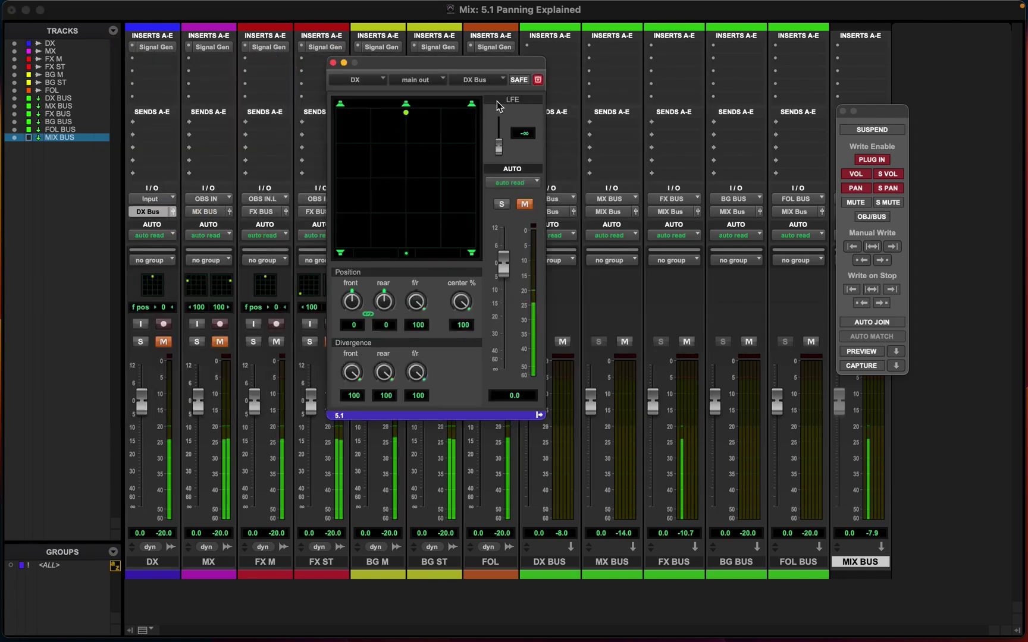
{"action": "left_click_drag", "start_coordinate": [477, 63], "coordinate": [152, 38]}
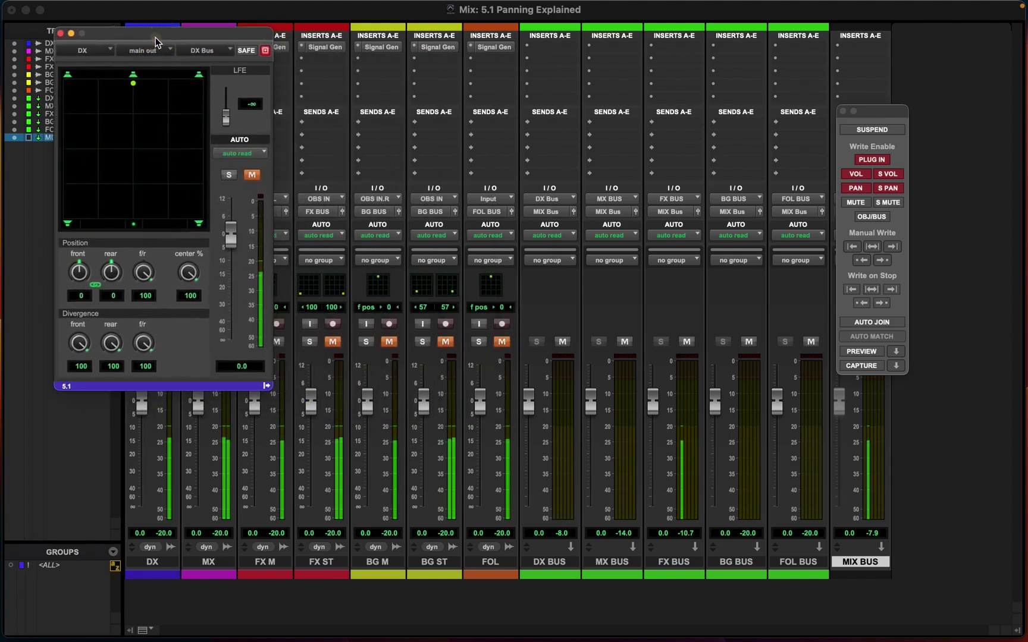
{"action": "left_click", "coordinate": [132, 79]}
{"action": "left_click", "coordinate": [266, 51]}
{"action": "left_click", "coordinate": [398, 211]}
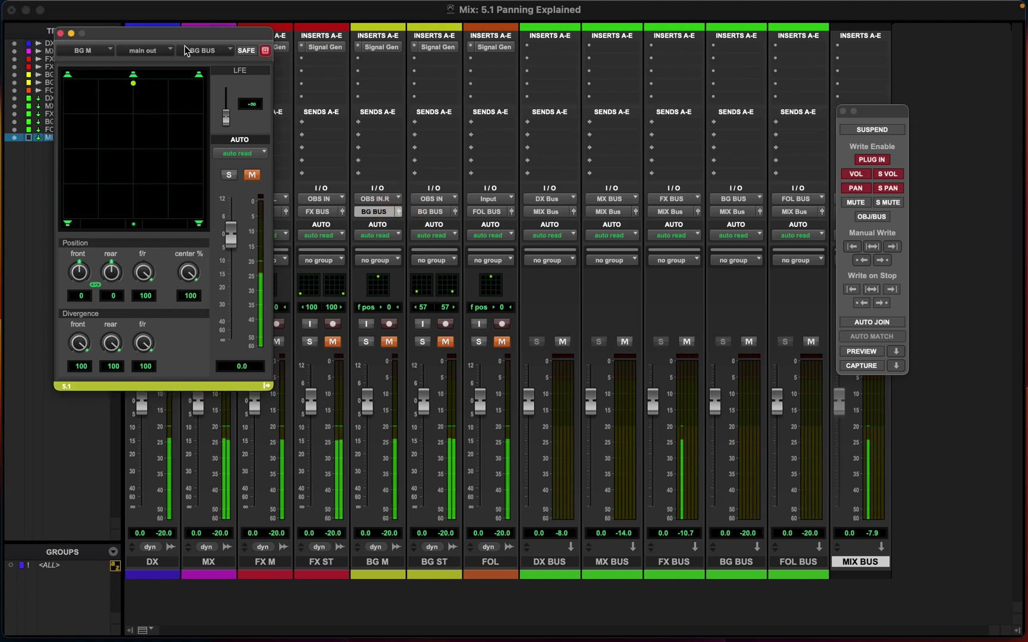
{"action": "left_click_drag", "start_coordinate": [189, 37], "coordinate": [456, 42]}
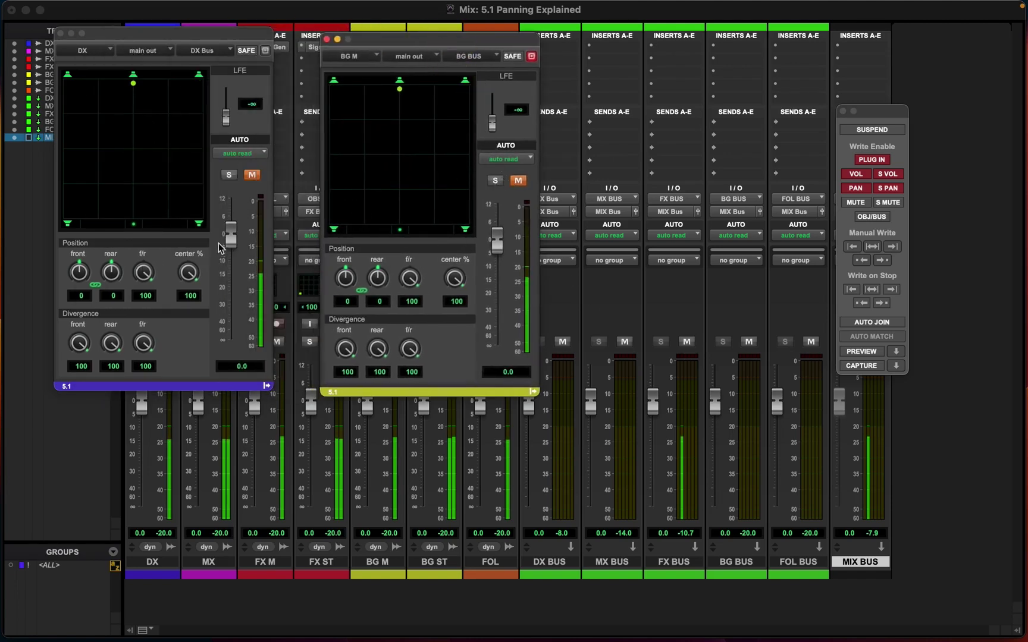
{"action": "left_click_drag", "start_coordinate": [381, 39], "coordinate": [592, 35]}
{"action": "left_click_drag", "start_coordinate": [232, 34], "coordinate": [120, 36]}
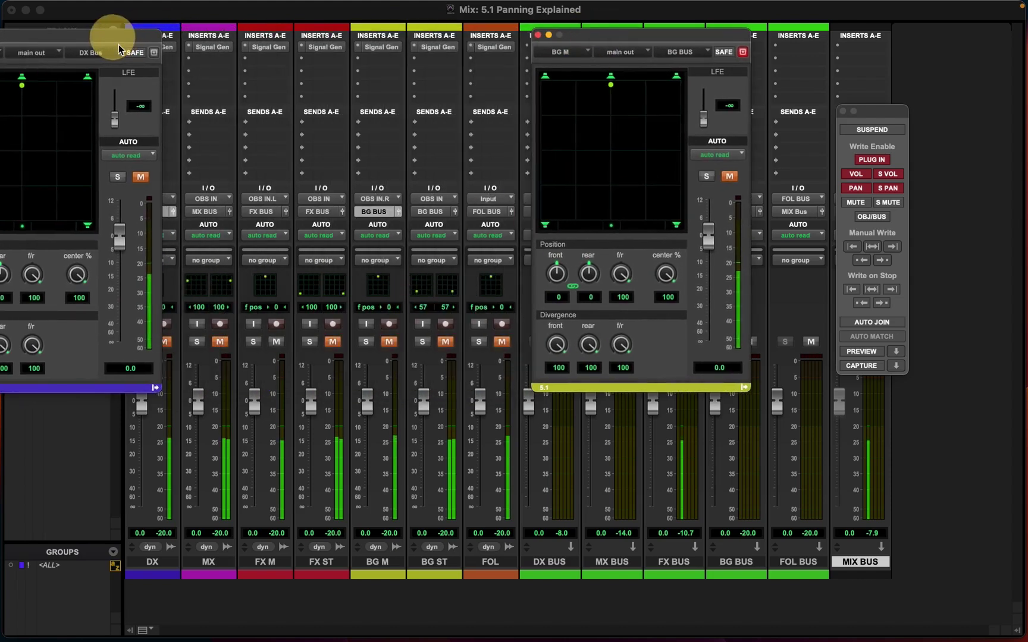
- Mute FX M, and unmute DX and BG M while placing their panners side by side
{"action": "left_click", "coordinate": [276, 342]}
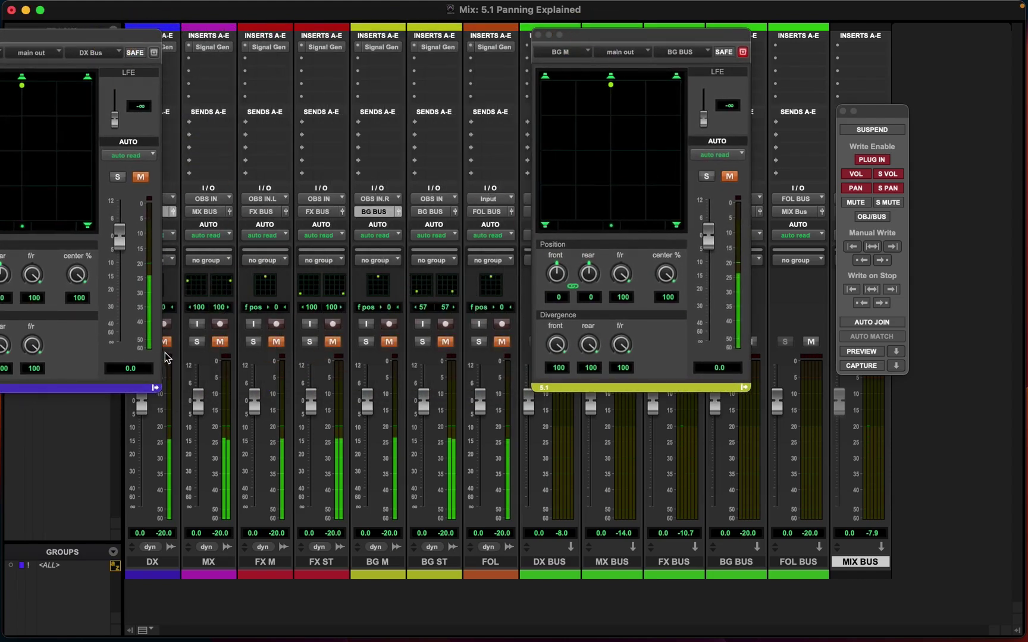
{"action": "left_click_drag", "start_coordinate": [133, 37], "coordinate": [404, 47]}
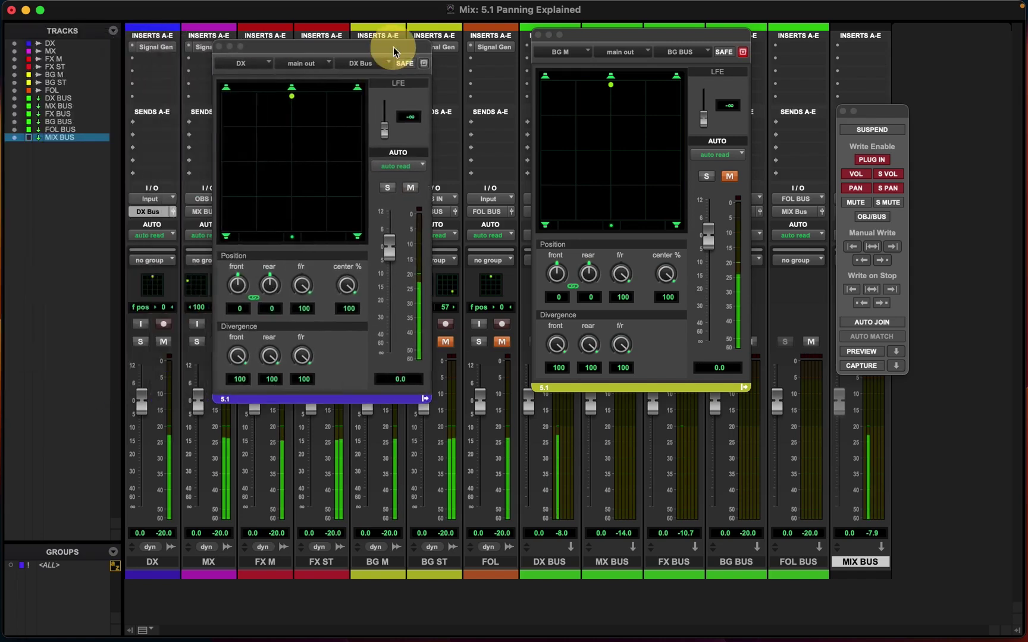
{"action": "left_click_drag", "start_coordinate": [589, 31], "coordinate": [577, 34]}
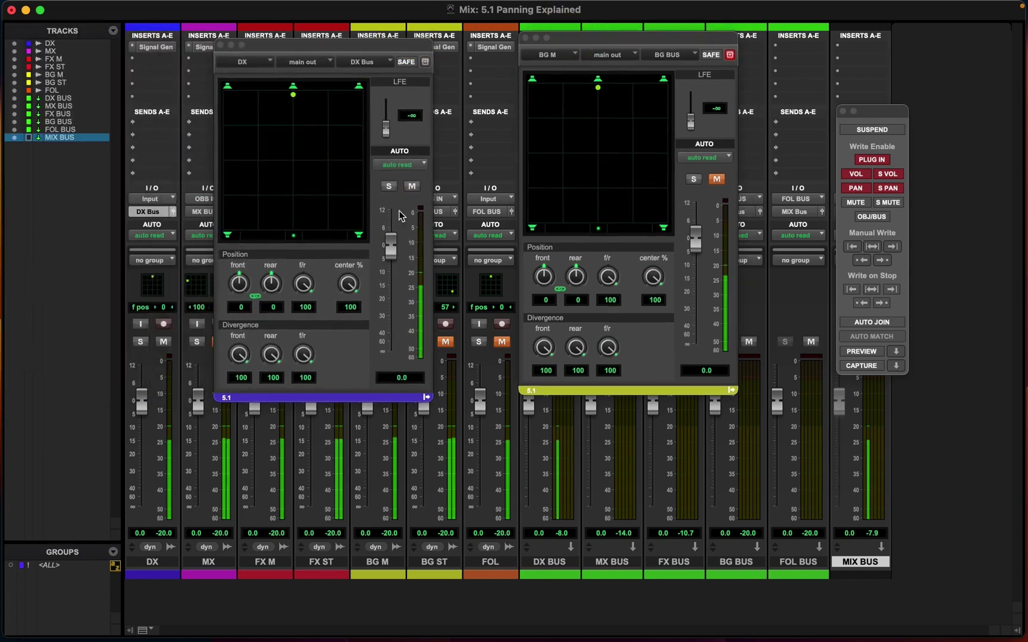
{"action": "left_click_drag", "start_coordinate": [353, 51], "coordinate": [272, 53]}
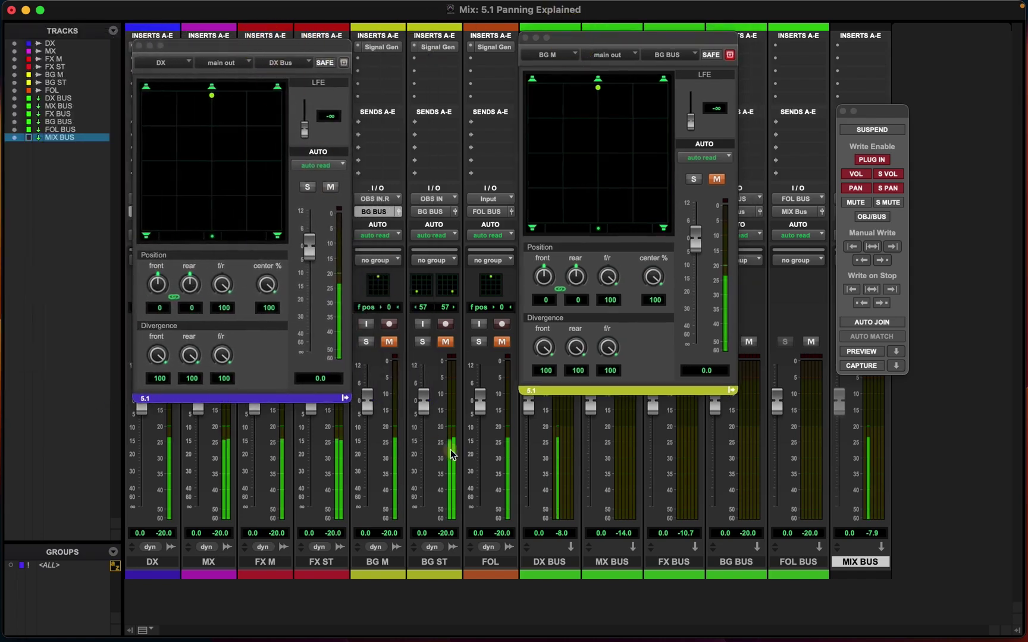
{"action": "left_click", "coordinate": [390, 341]}
{"action": "left_click_drag", "start_coordinate": [594, 34], "coordinate": [453, 35]}
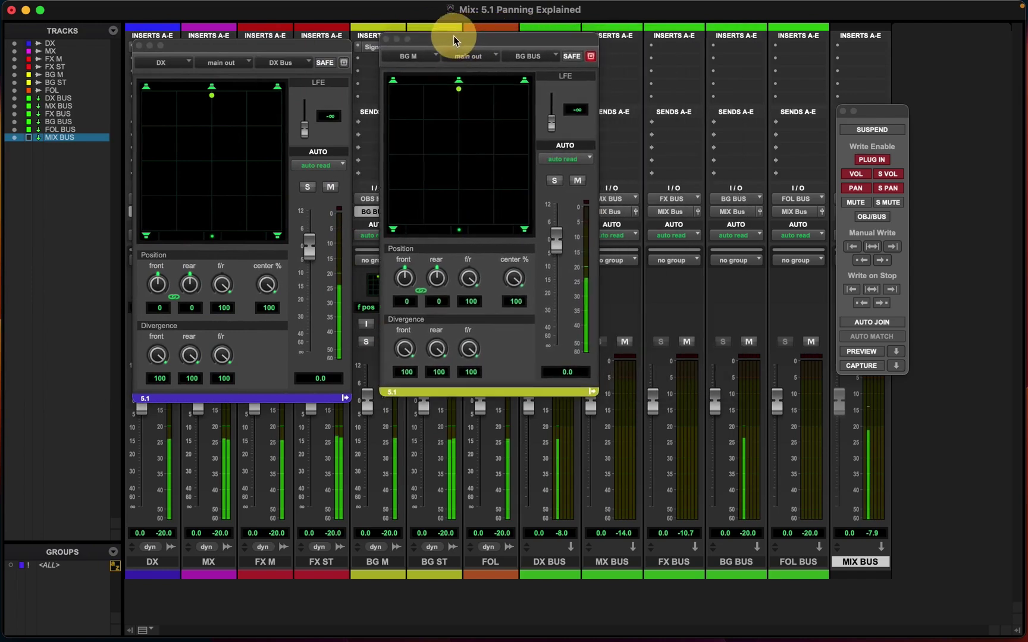
- Close the automation window and move the DX and BG M panners together over the bus strips, clear of the source tracks
{"action": "left_click", "coordinate": [886, 31]}
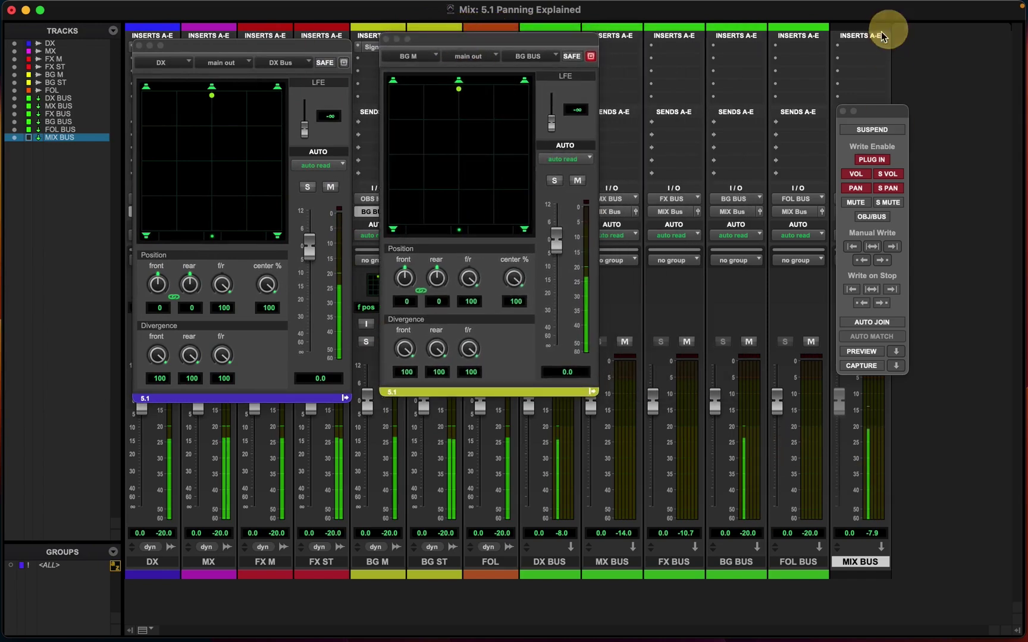
{"action": "left_click", "coordinate": [844, 112]}
{"action": "left_click_drag", "start_coordinate": [540, 36], "coordinate": [910, 23]}
{"action": "left_click_drag", "start_coordinate": [319, 51], "coordinate": [724, 32]}
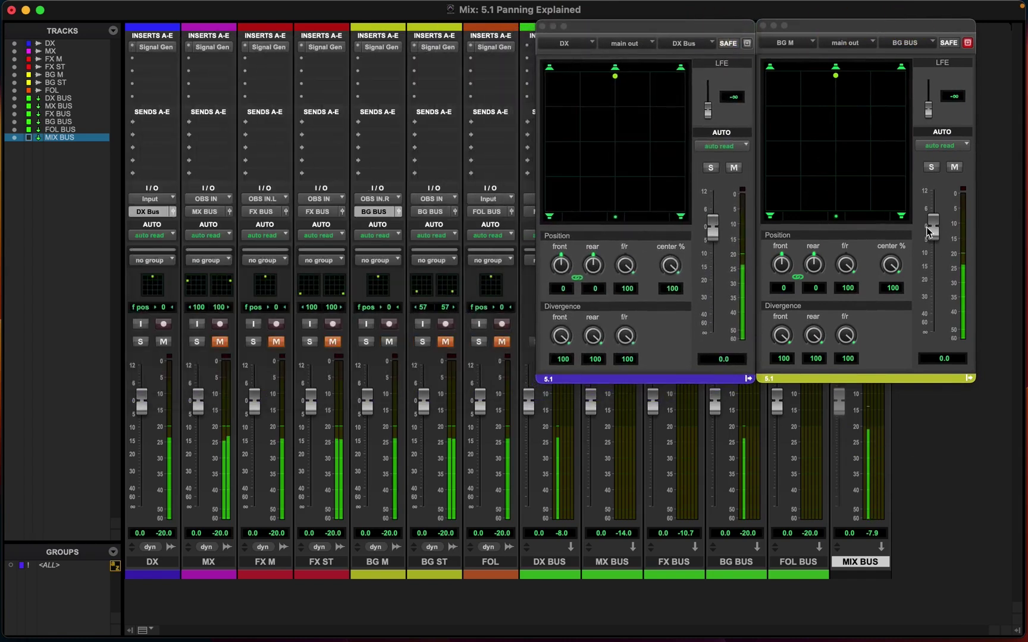
- Pull the BG M fader down to -∞ and bring the DX fader to -6.8 dB
{"action": "left_click_drag", "start_coordinate": [931, 229], "coordinate": [935, 345]}
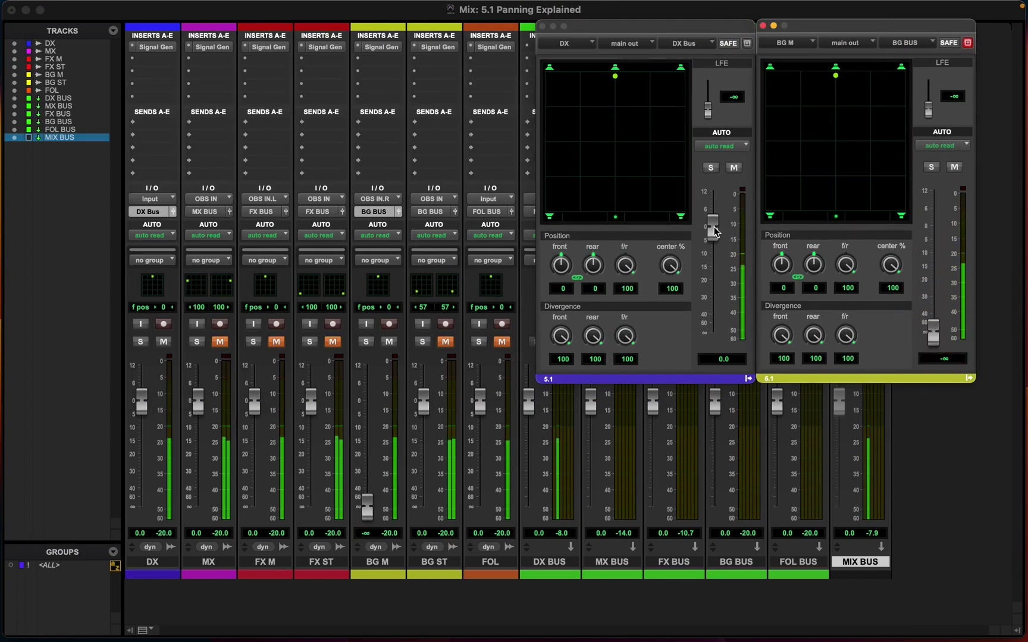
{"action": "left_click", "coordinate": [713, 231]}
{"action": "left_click_drag", "start_coordinate": [714, 231], "coordinate": [718, 275]}
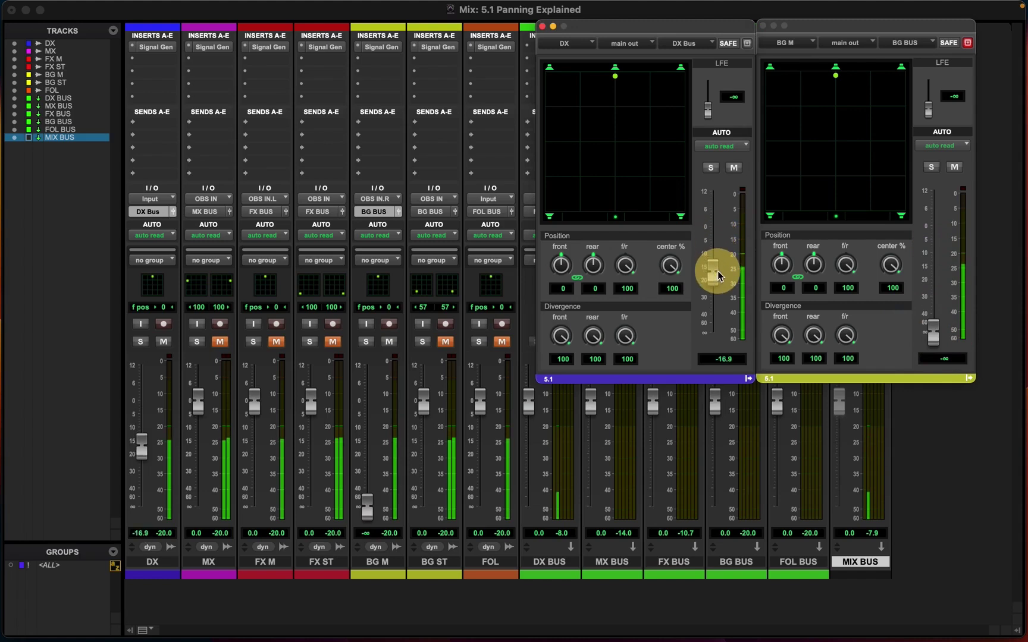
{"action": "left_click_drag", "start_coordinate": [718, 275], "coordinate": [711, 241]}
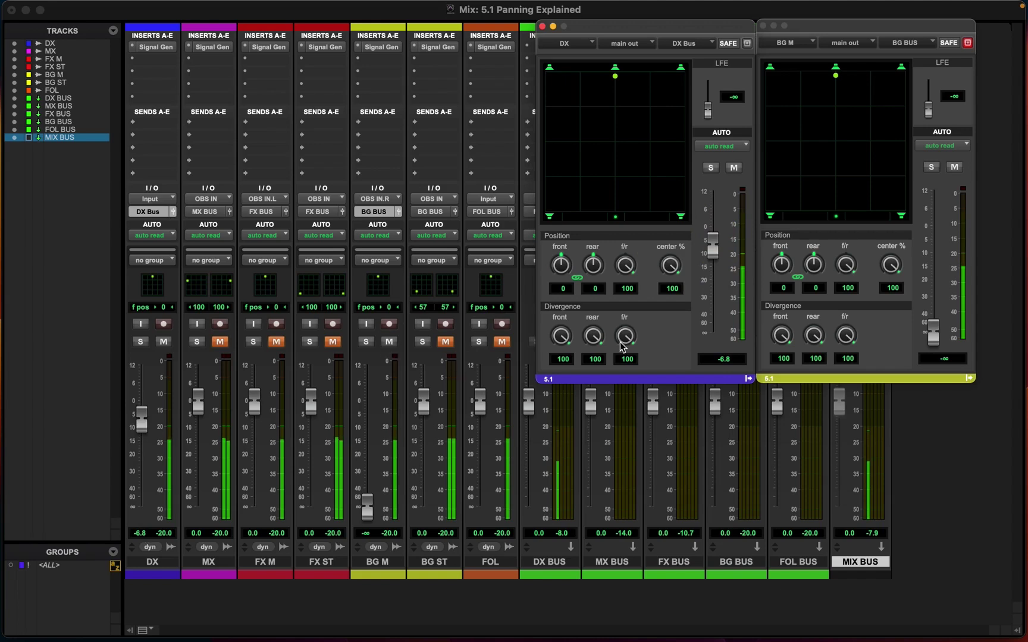
- Raise the BG M fader to -8.4 dB and lower the DX fader to -11.3 dB
{"action": "left_click_drag", "start_coordinate": [936, 337], "coordinate": [932, 253]}
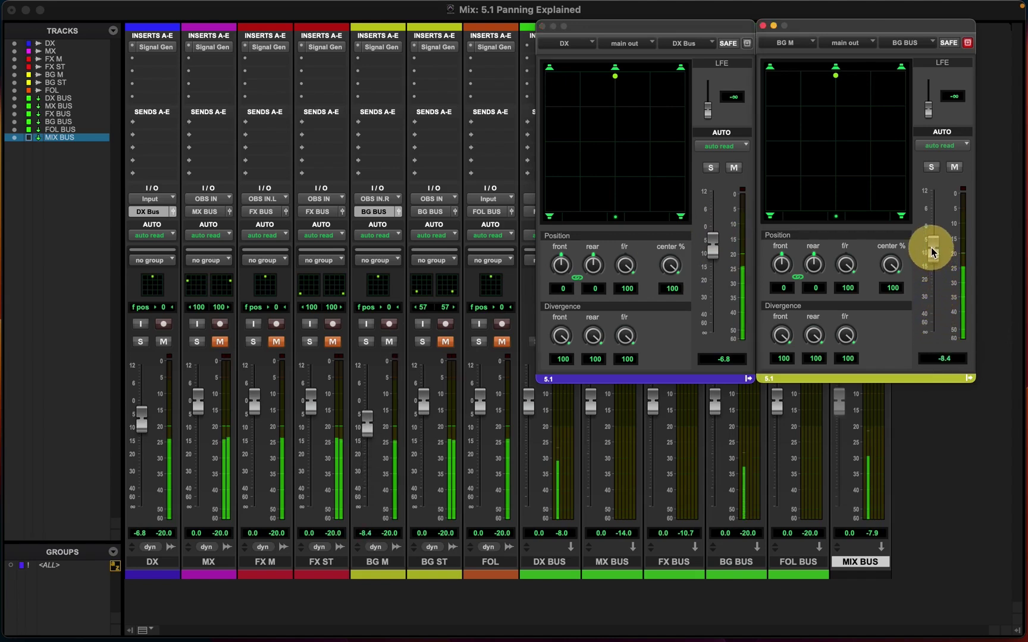
{"action": "mouse_move", "coordinate": [713, 250]}
{"action": "left_mouse_down"}
{"action": "mouse_move", "coordinate": [706, 331]}
{"action": "mouse_move", "coordinate": [722, 254]}
{"action": "left_mouse_up"}
{"action": "left_click", "coordinate": [890, 526]}
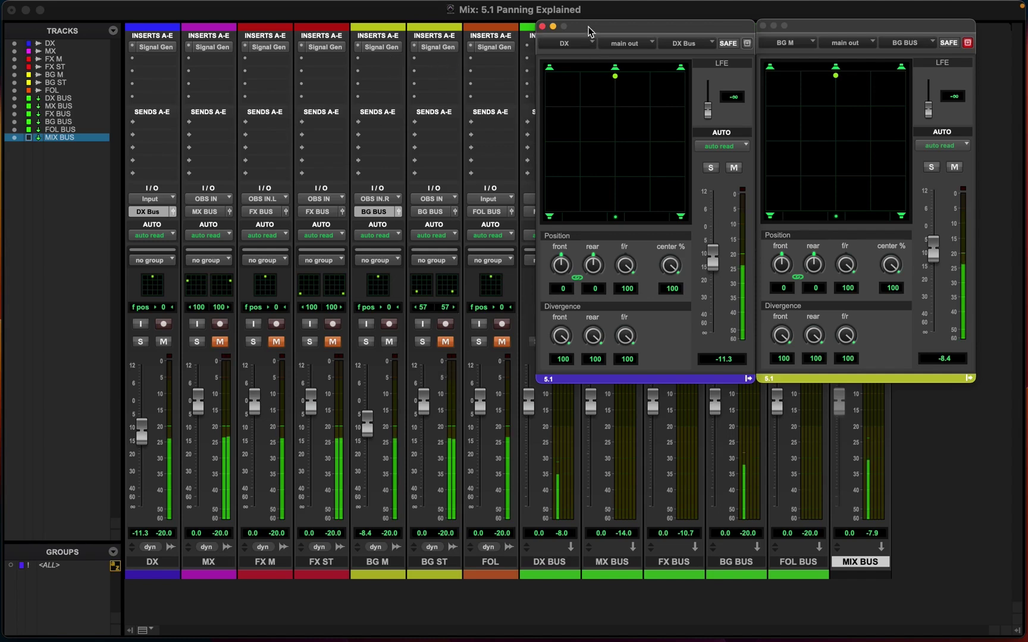
- Move the DX and BG M panners apart so the BG and FOL track strips between them are uncovered
{"action": "left_click_drag", "start_coordinate": [595, 28], "coordinate": [130, 32]}
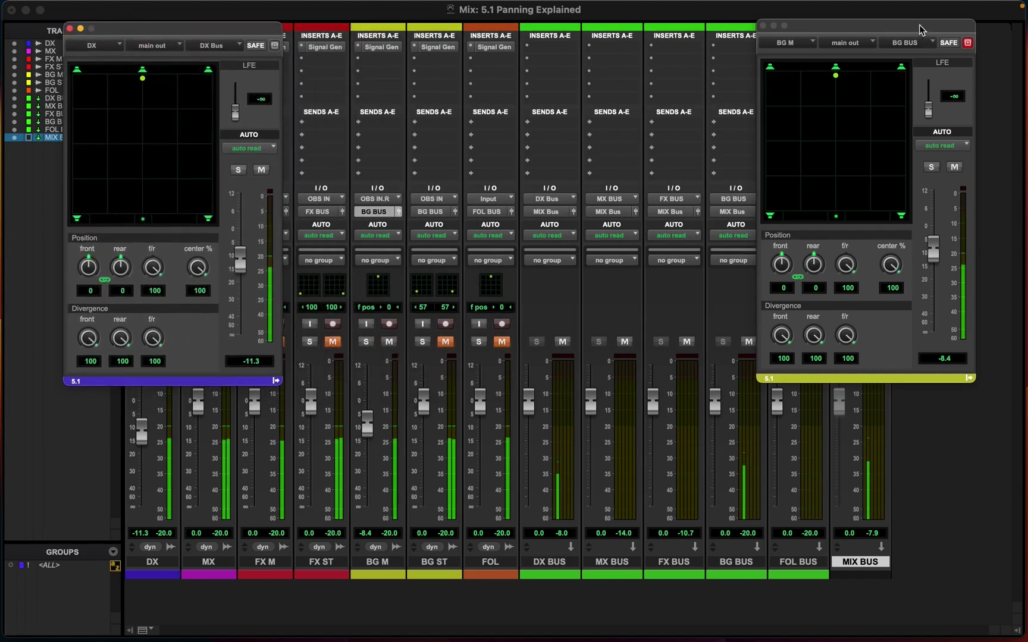
{"action": "left_click_drag", "start_coordinate": [920, 27], "coordinate": [697, 40]}
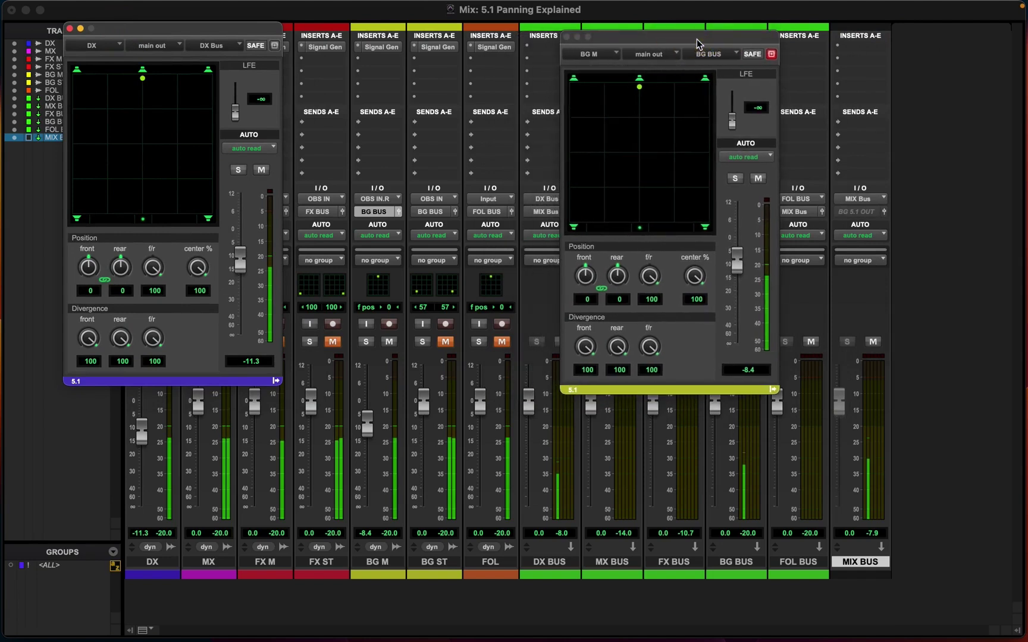
{"action": "left_click_drag", "start_coordinate": [613, 42], "coordinate": [631, 41]}
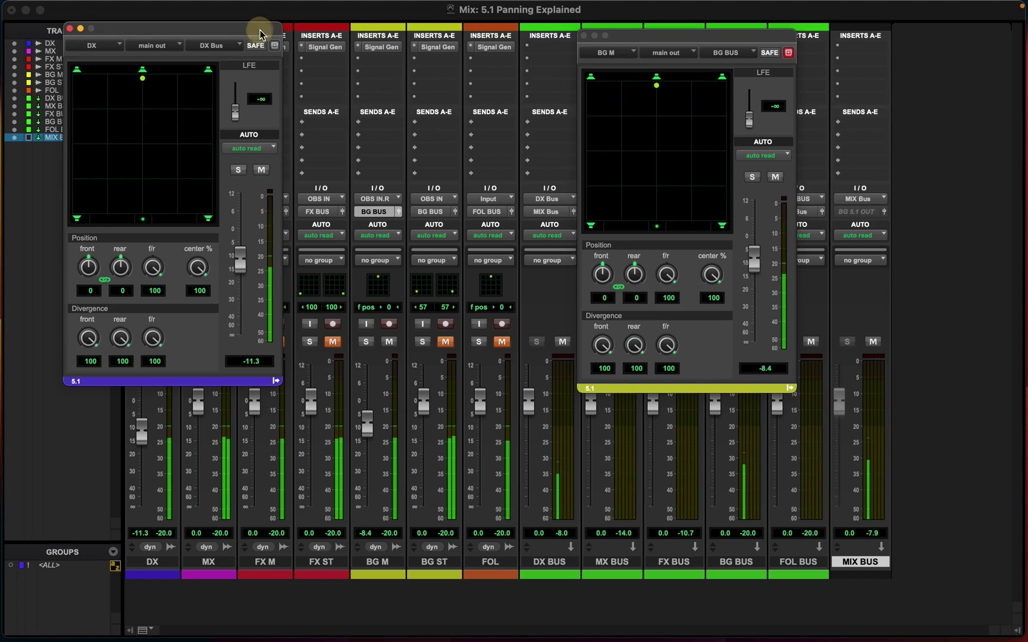
{"action": "left_click_drag", "start_coordinate": [259, 29], "coordinate": [267, 28]}
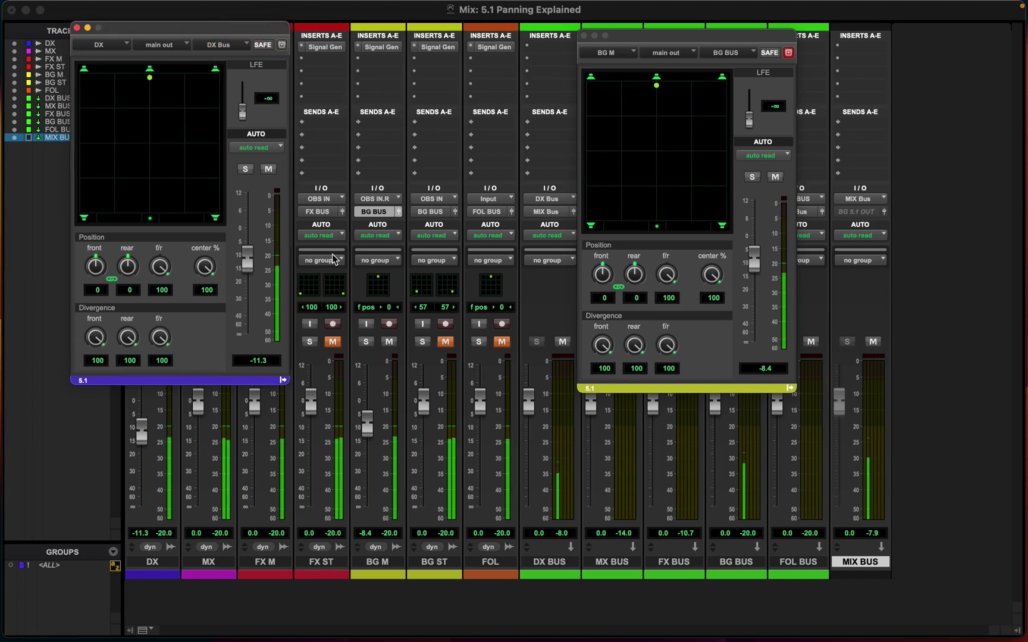
- Open the BG ST panner in place of BG M, turn off its target, and pan its linked channels to -99 and 99 at f/r 11
{"action": "left_click", "coordinate": [656, 82]}
{"action": "left_click", "coordinate": [455, 212]}
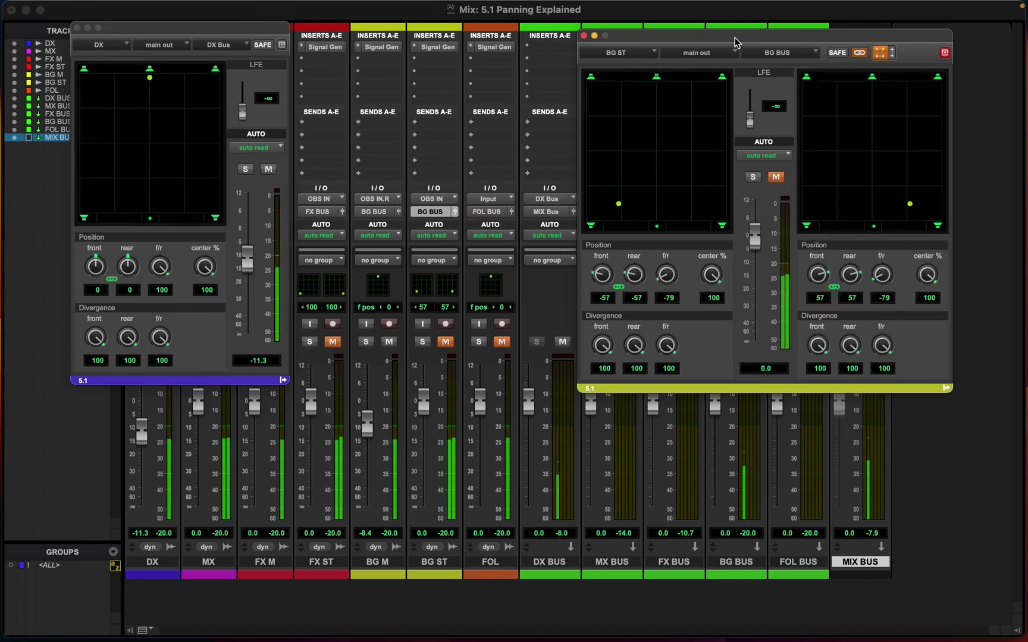
{"action": "left_click_drag", "start_coordinate": [735, 41], "coordinate": [668, 52]}
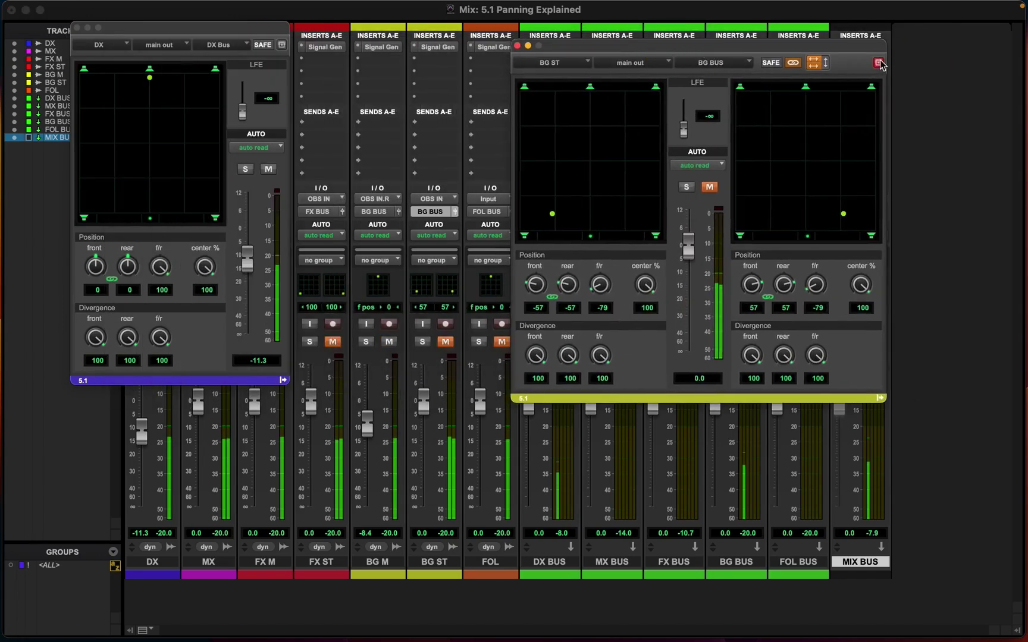
{"action": "left_click_drag", "start_coordinate": [839, 215], "coordinate": [867, 153]}
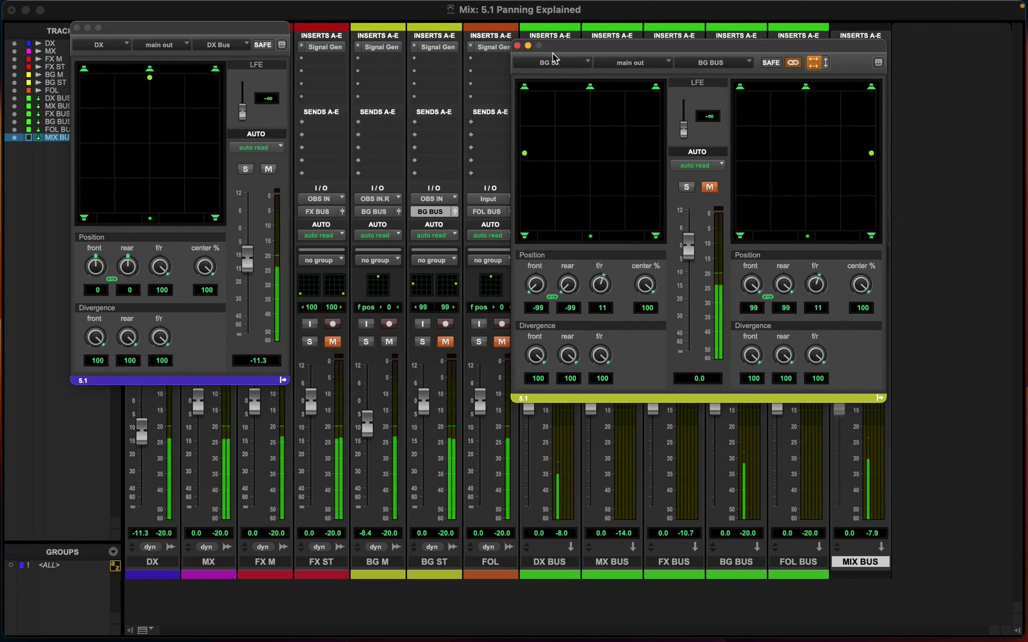
{"action": "left_click_drag", "start_coordinate": [569, 46], "coordinate": [348, 36]}
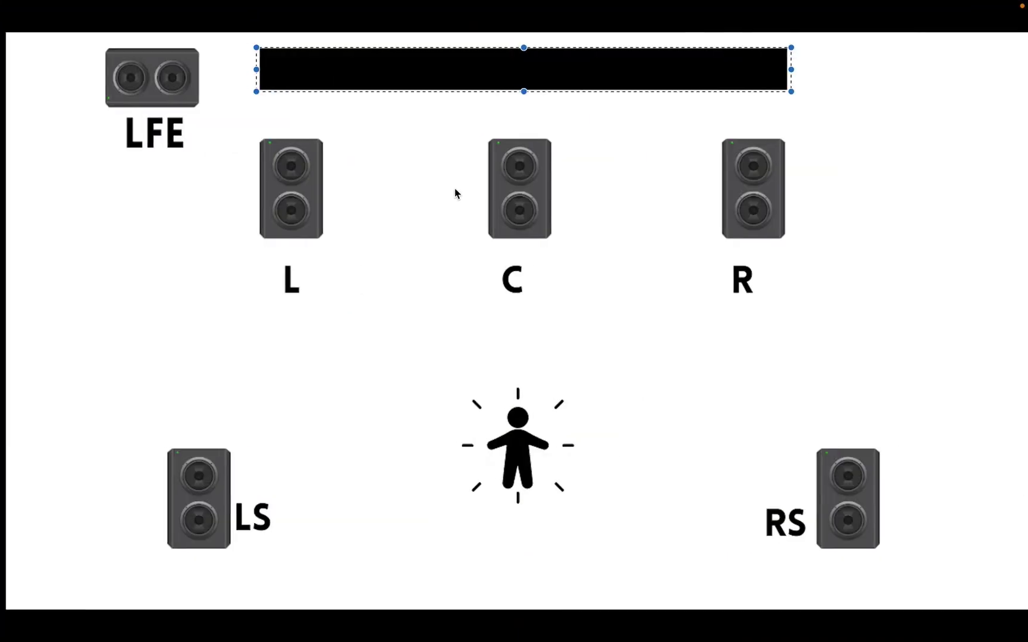
- Move the BG ST panner clear of the track strips, open the BG M panner, and place it beside the DX panner
{"action": "left_click", "coordinate": [487, 69]}
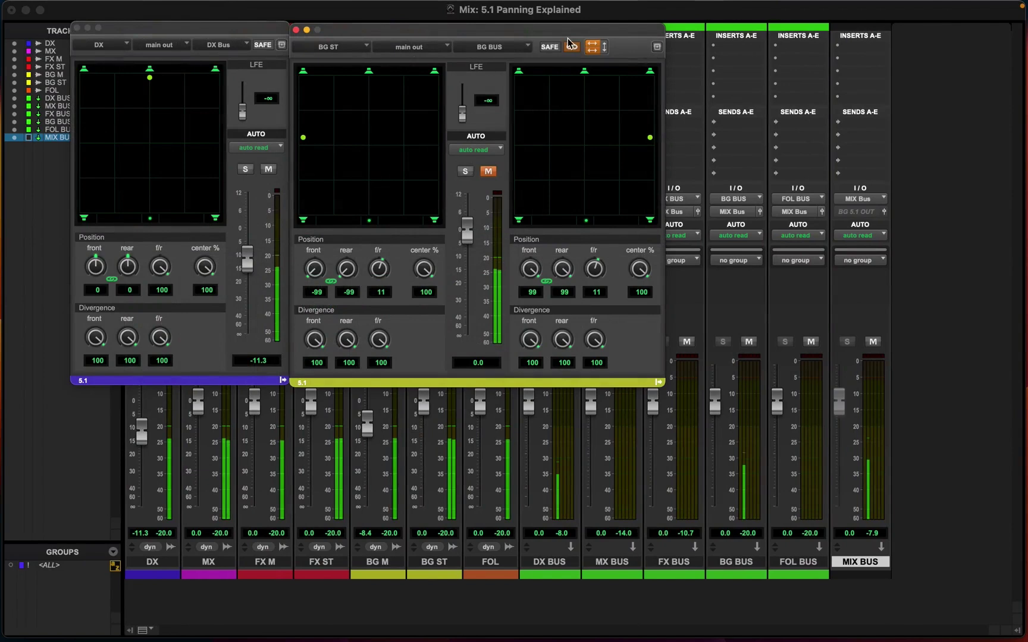
{"action": "left_click_drag", "start_coordinate": [572, 28], "coordinate": [854, 32]}
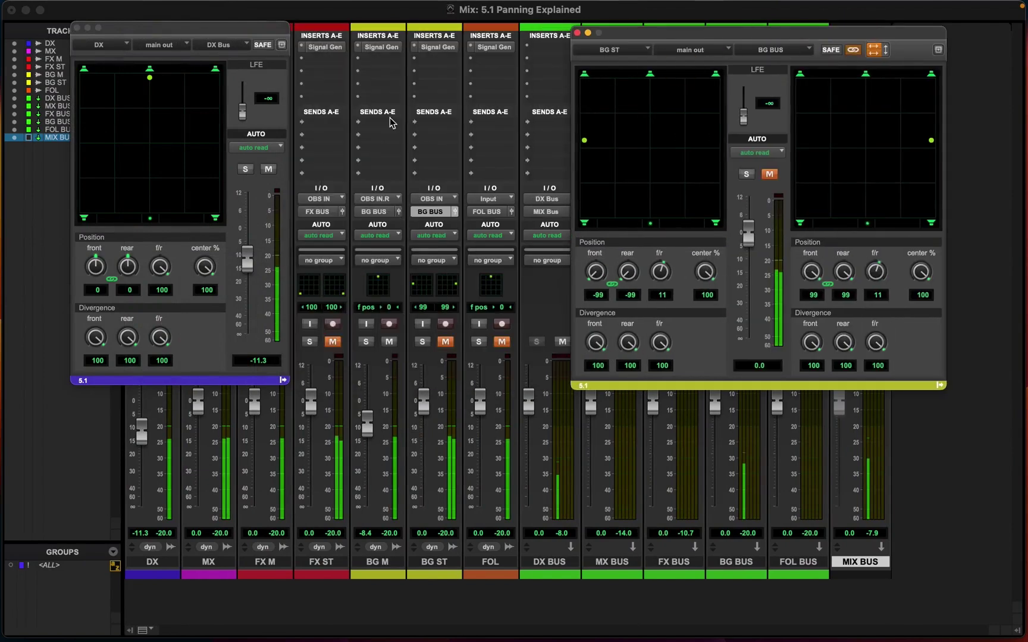
{"action": "left_click", "coordinate": [400, 216]}
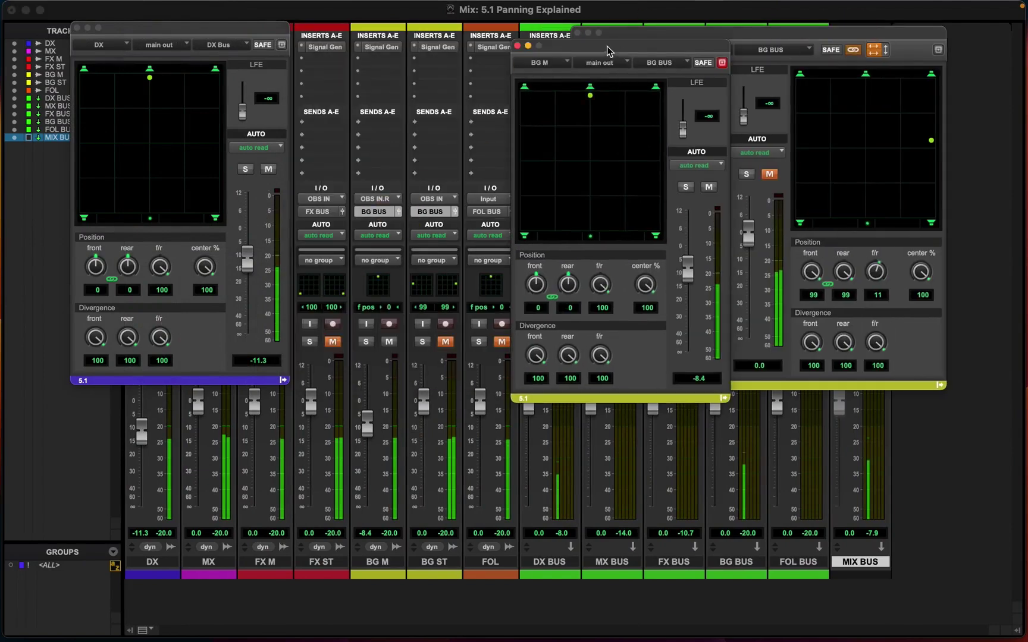
{"action": "left_click_drag", "start_coordinate": [603, 42], "coordinate": [350, 36]}
{"action": "left_click_drag", "start_coordinate": [436, 33], "coordinate": [447, 25]}
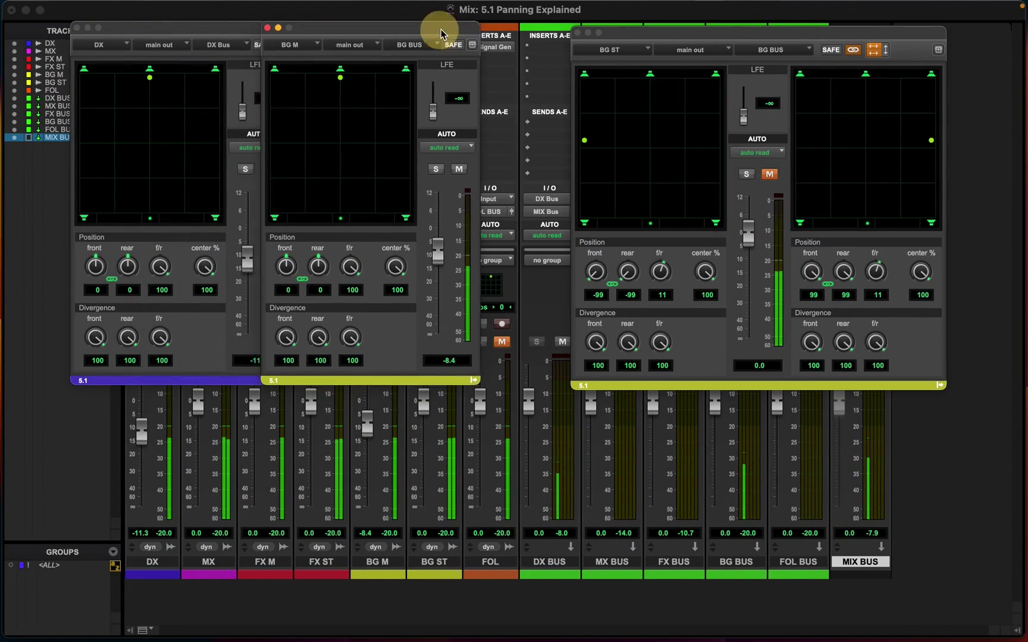
{"action": "left_click_drag", "start_coordinate": [342, 76], "coordinate": [343, 71]}
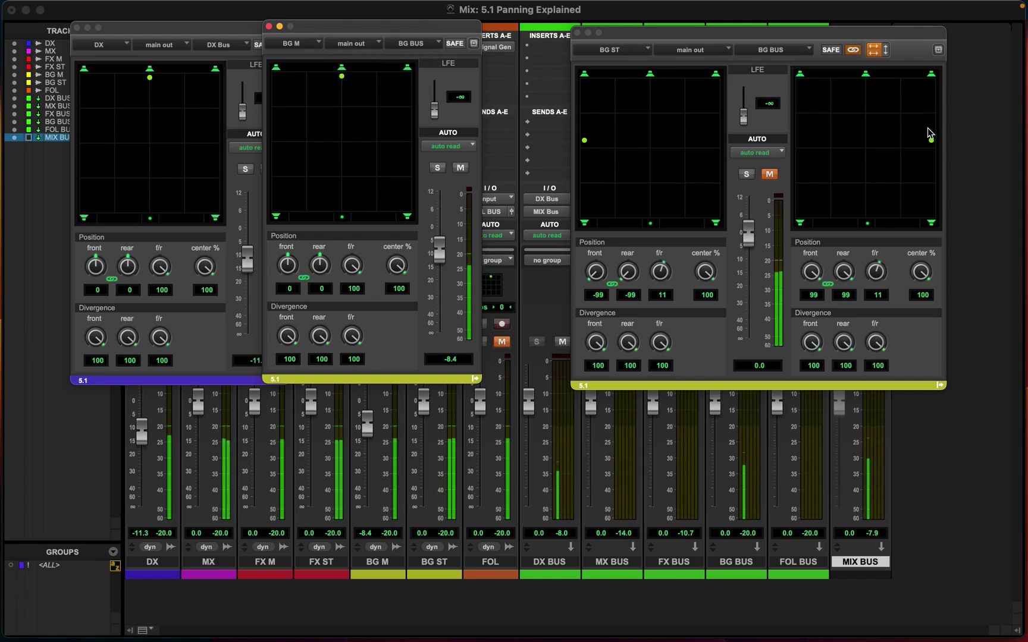
- Pan BG ST's linked channels to -100 and 100 at f/r 12, and outline the listener and surround speakers on the speaker diagram
{"action": "left_click_drag", "start_coordinate": [932, 141], "coordinate": [931, 82]}
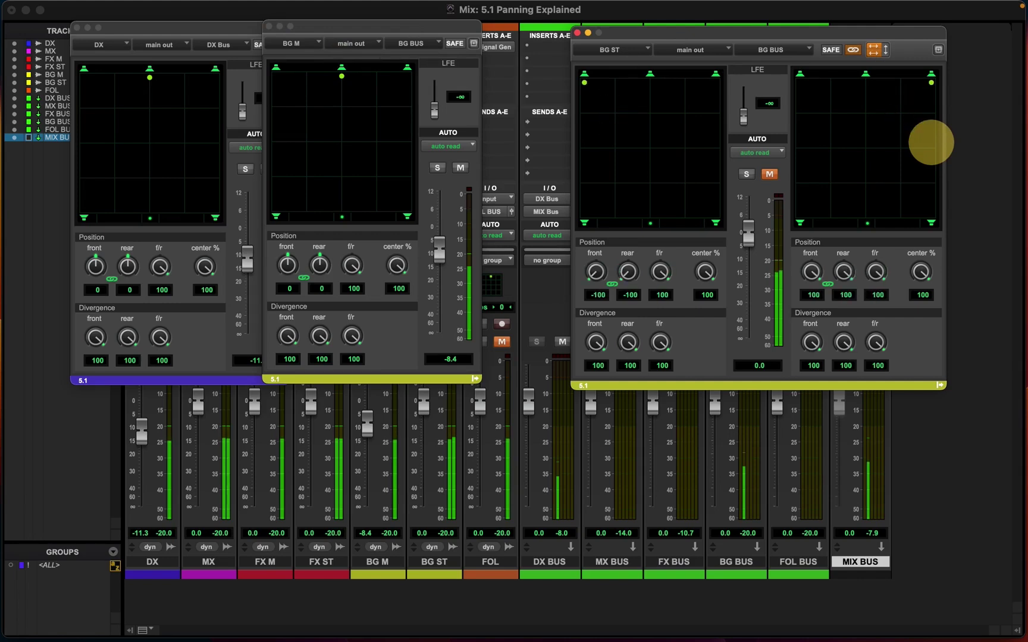
{"action": "left_click_drag", "start_coordinate": [931, 143], "coordinate": [931, 140]}
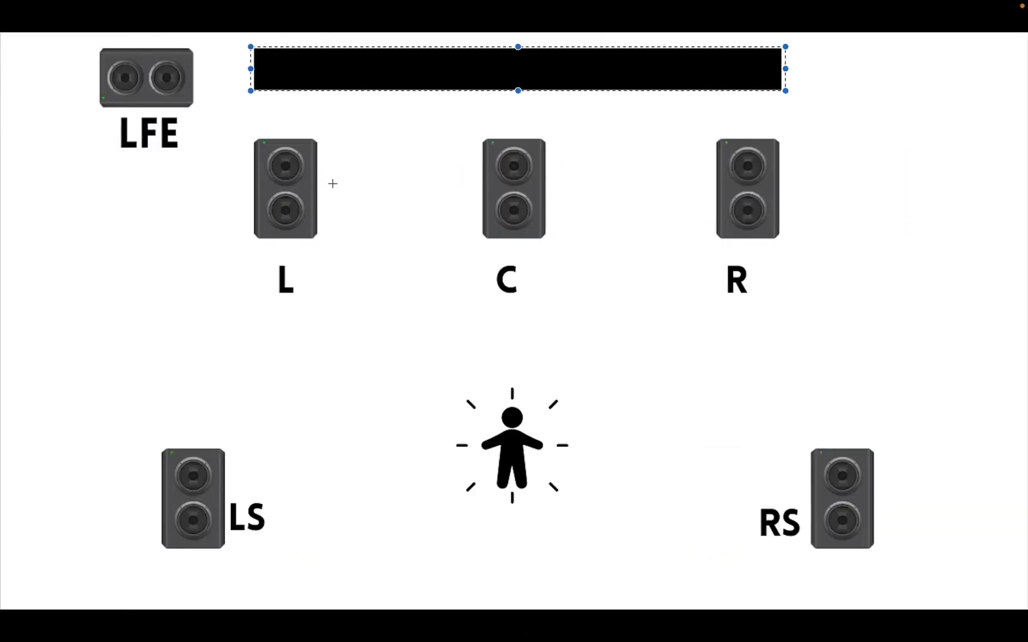
{"action": "left_click_drag", "start_coordinate": [881, 394], "coordinate": [205, 522]}
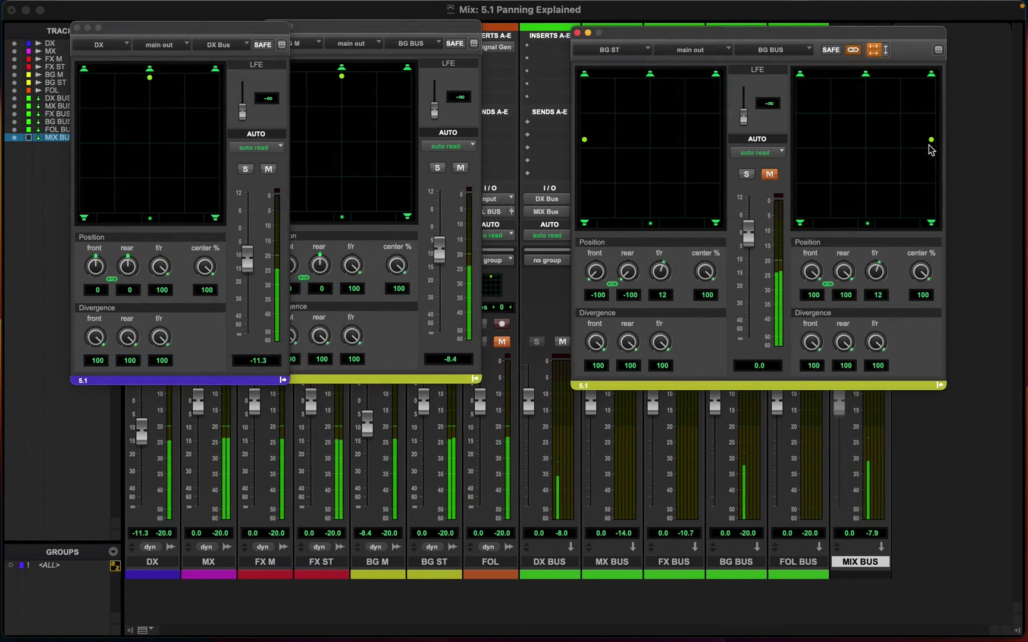
- Pan BG ST's linked channels to -49 and 49 at f/r 50 and unmute the track
{"action": "left_click_drag", "start_coordinate": [929, 142], "coordinate": [898, 113]}
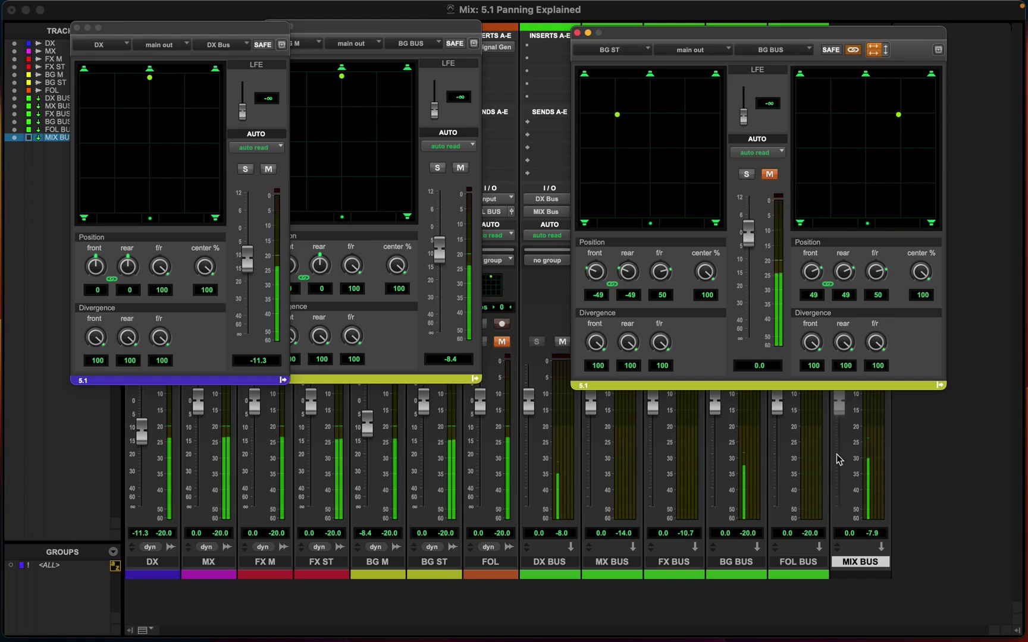
{"action": "left_click_drag", "start_coordinate": [427, 26], "coordinate": [372, 27]}
{"action": "left_click", "coordinate": [769, 173]}
{"action": "left_click", "coordinate": [768, 173]}
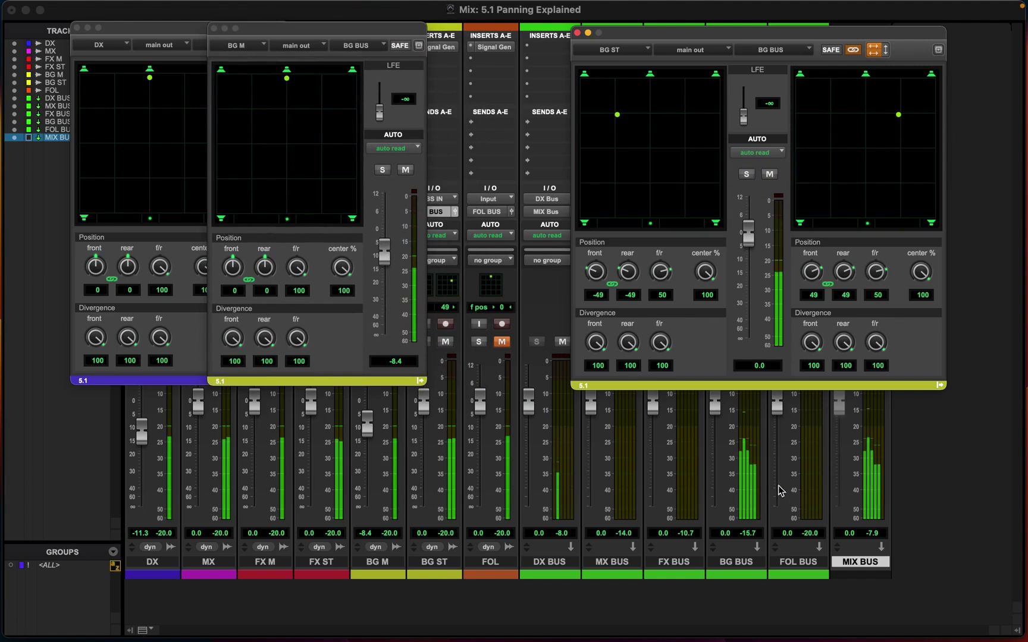
- Mute the BG M track and close the BG M and BG ST panners
{"action": "left_click", "coordinate": [405, 170]}
{"action": "left_click_drag", "start_coordinate": [624, 34], "coordinate": [397, 35]}
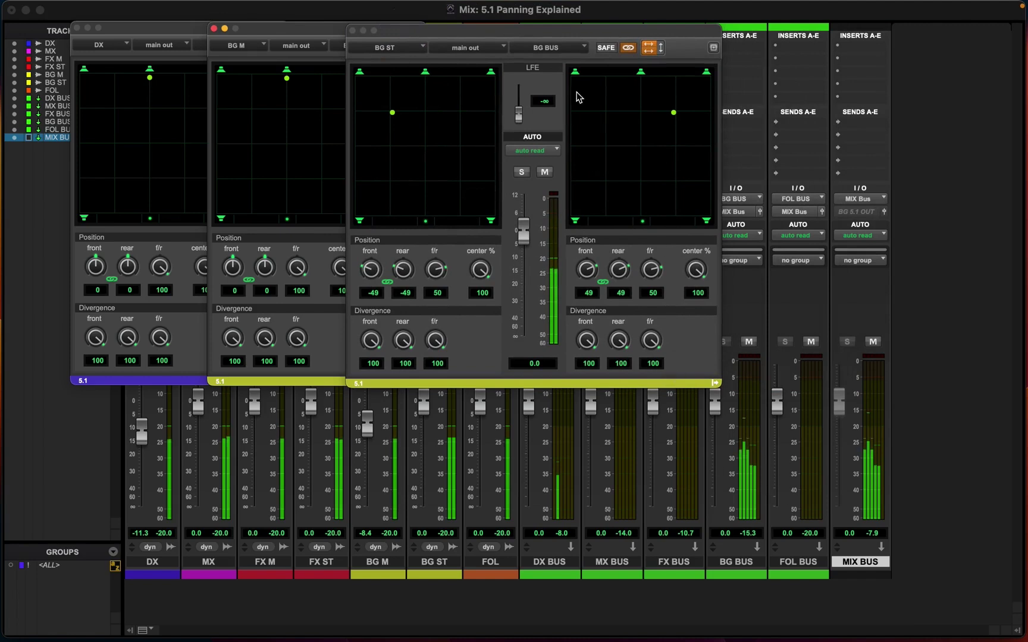
{"action": "left_click_drag", "start_coordinate": [402, 39], "coordinate": [543, 26]}
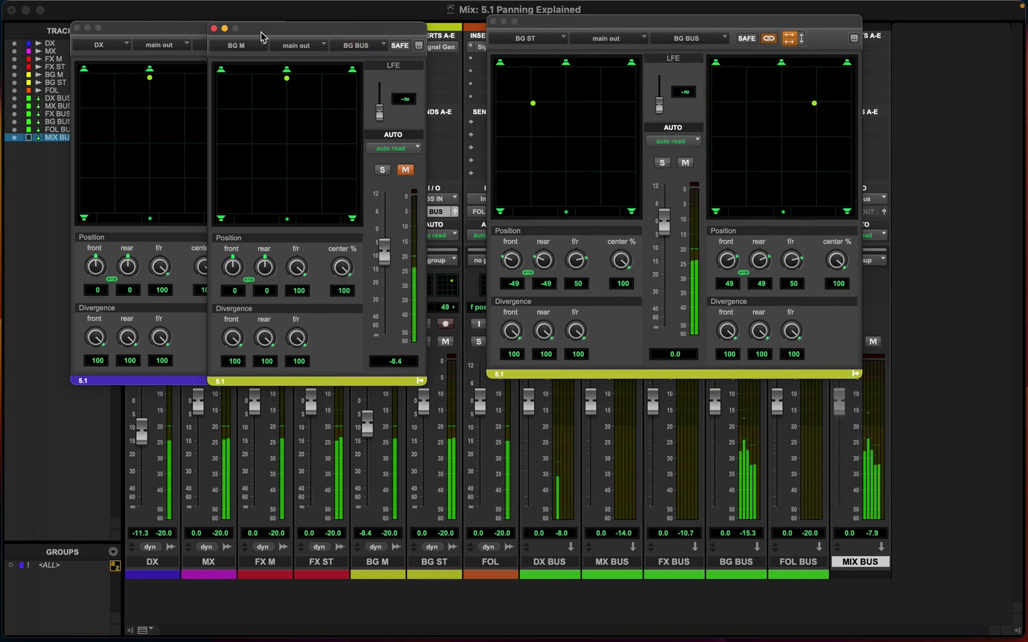
{"action": "left_click", "coordinate": [214, 28]}
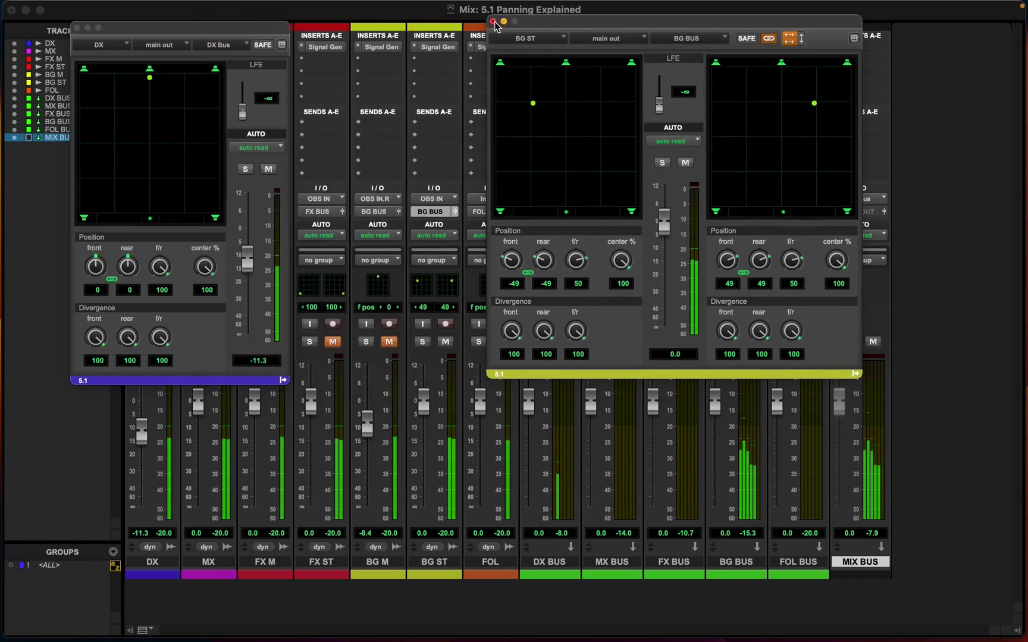
{"action": "left_click", "coordinate": [493, 22]}
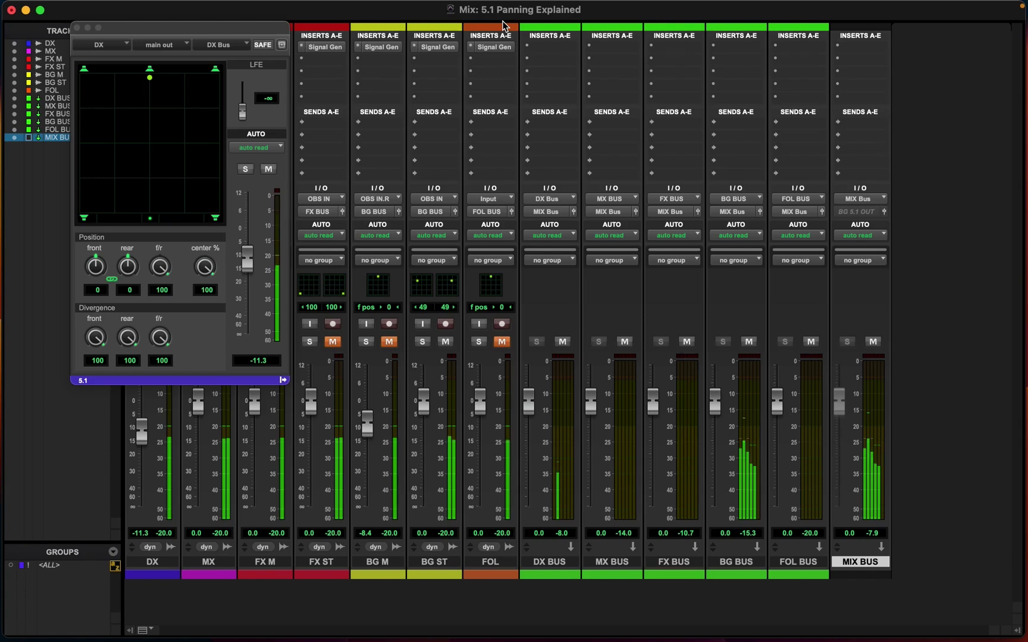
- Mute the BG ST and DX tracks and close the DX panner
{"action": "left_click", "coordinate": [446, 343]}
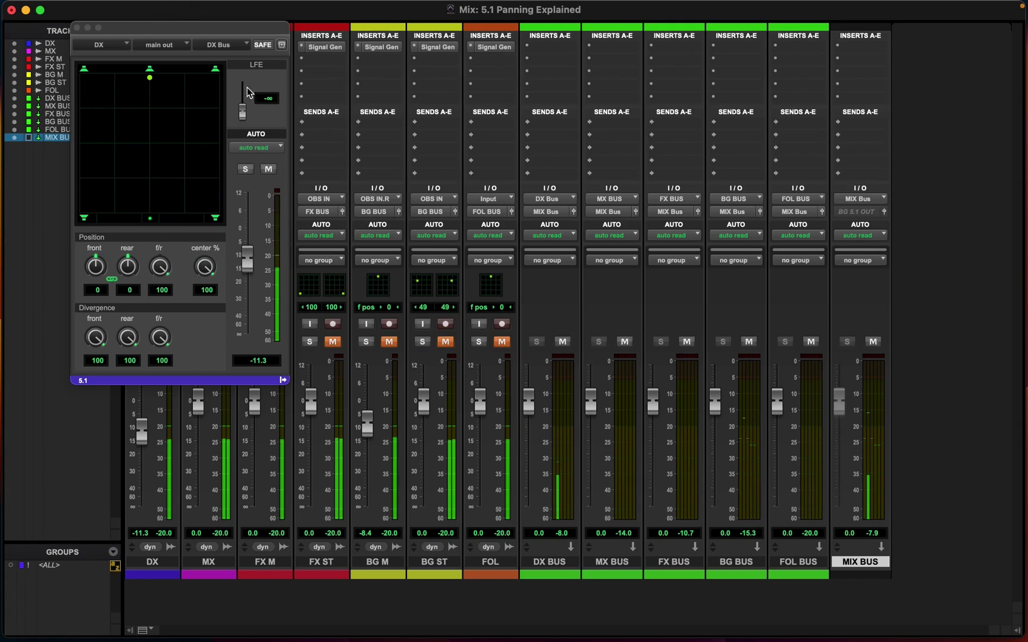
{"action": "left_click", "coordinate": [272, 182]}
{"action": "left_click", "coordinate": [268, 169]}
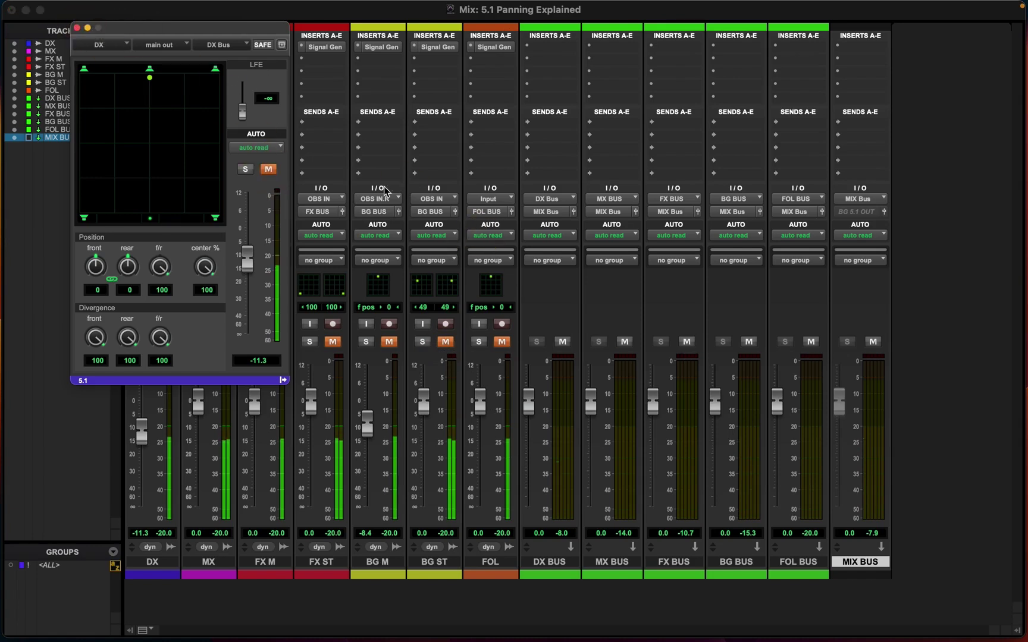
{"action": "left_click", "coordinate": [77, 28]}
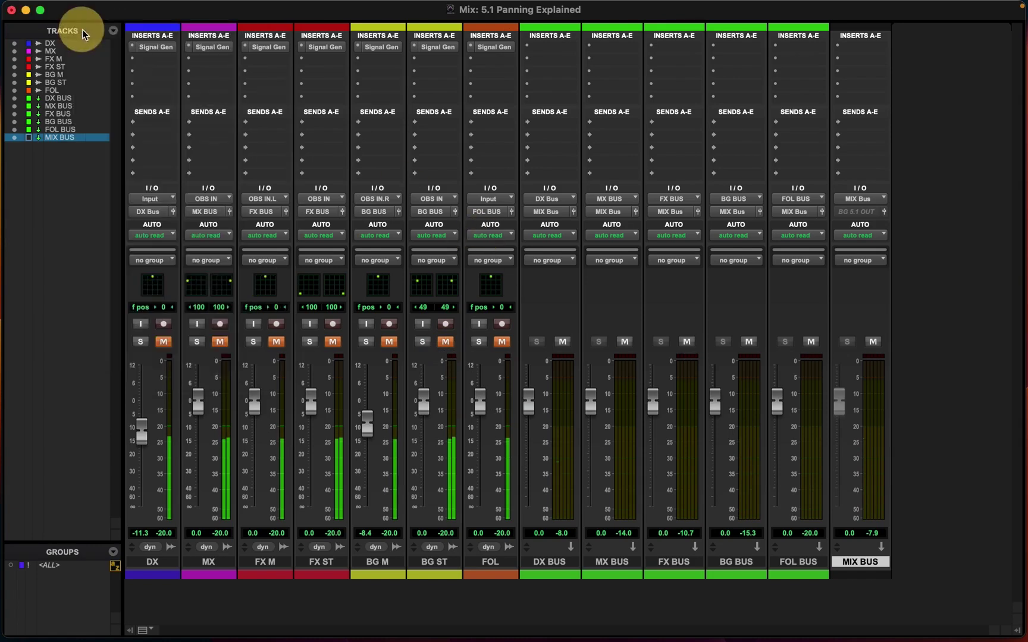
- Unmute the FOL track, open its panner over the middle of the mixer, and keep it panned front center
{"action": "left_click", "coordinate": [501, 342]}
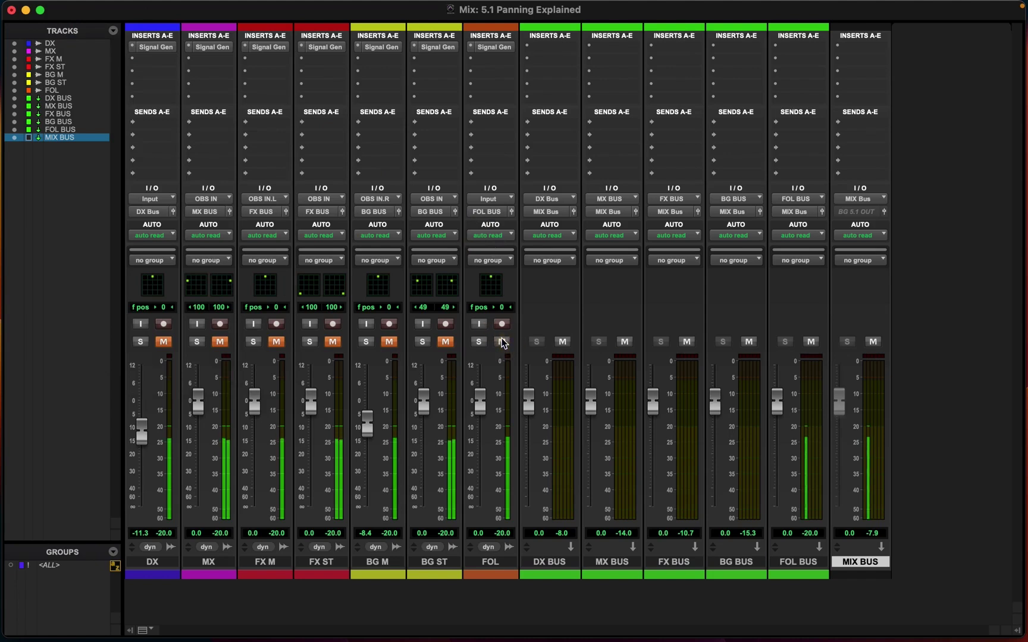
{"action": "left_click", "coordinate": [511, 212]}
{"action": "left_click_drag", "start_coordinate": [400, 35], "coordinate": [321, 79]}
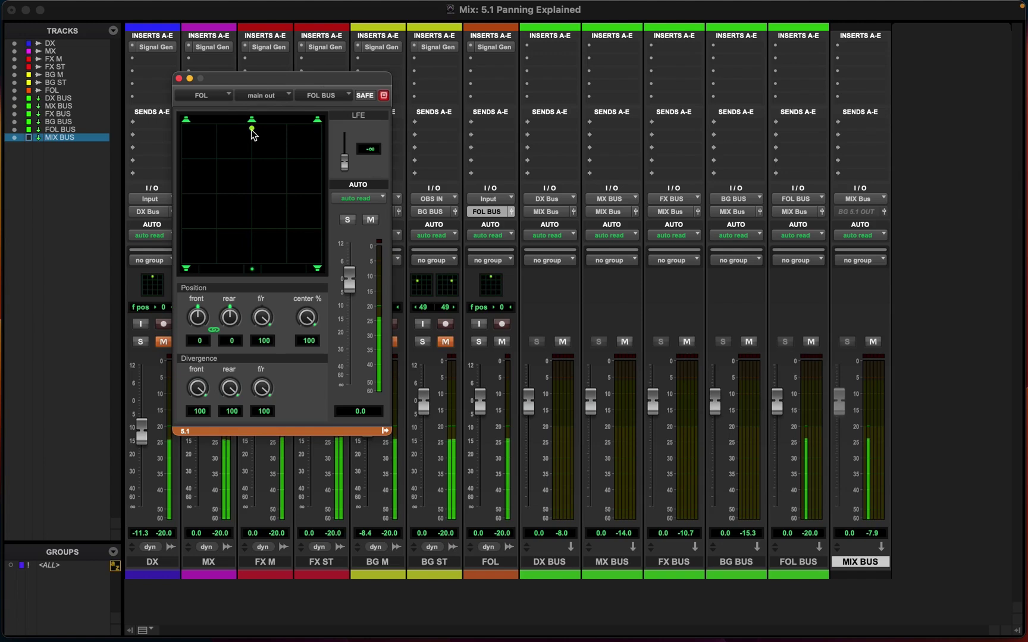
{"action": "left_click_drag", "start_coordinate": [262, 78], "coordinate": [291, 67]}
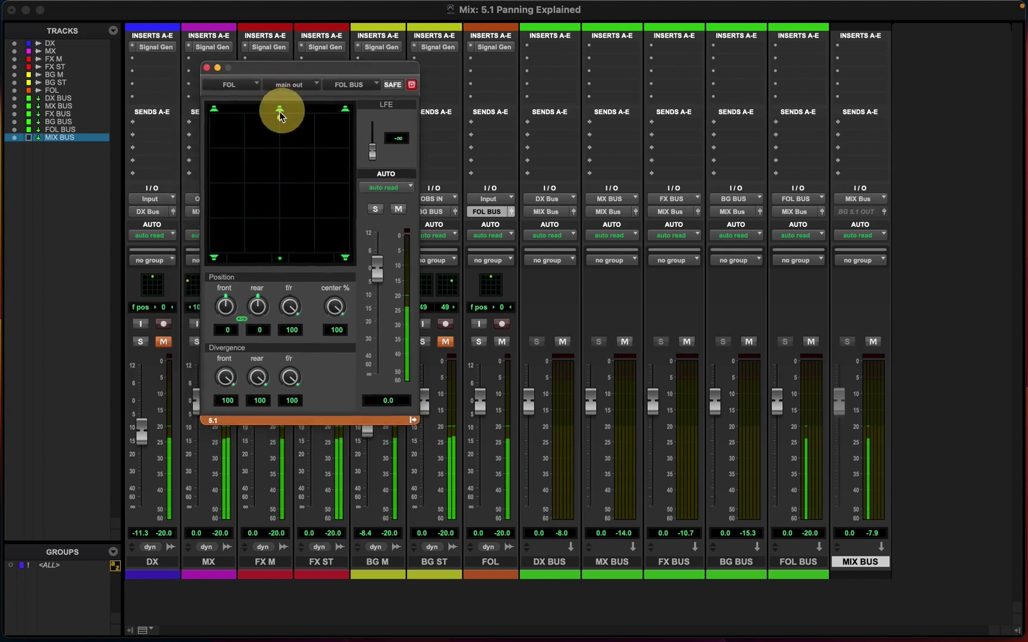
{"action": "left_click", "coordinate": [281, 113]}
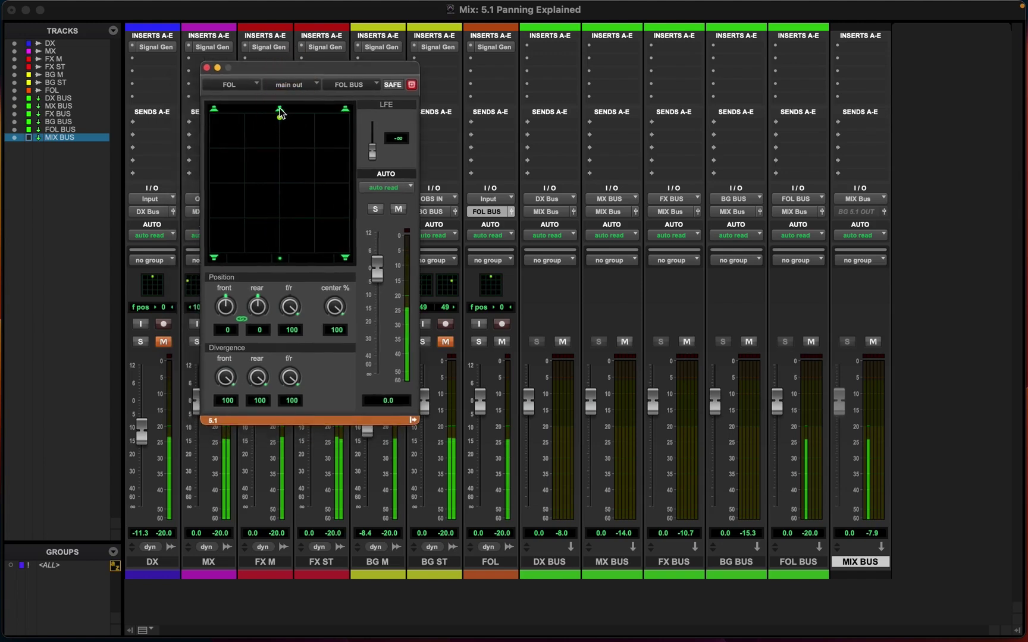
{"action": "left_click_drag", "start_coordinate": [283, 67], "coordinate": [462, 43]}
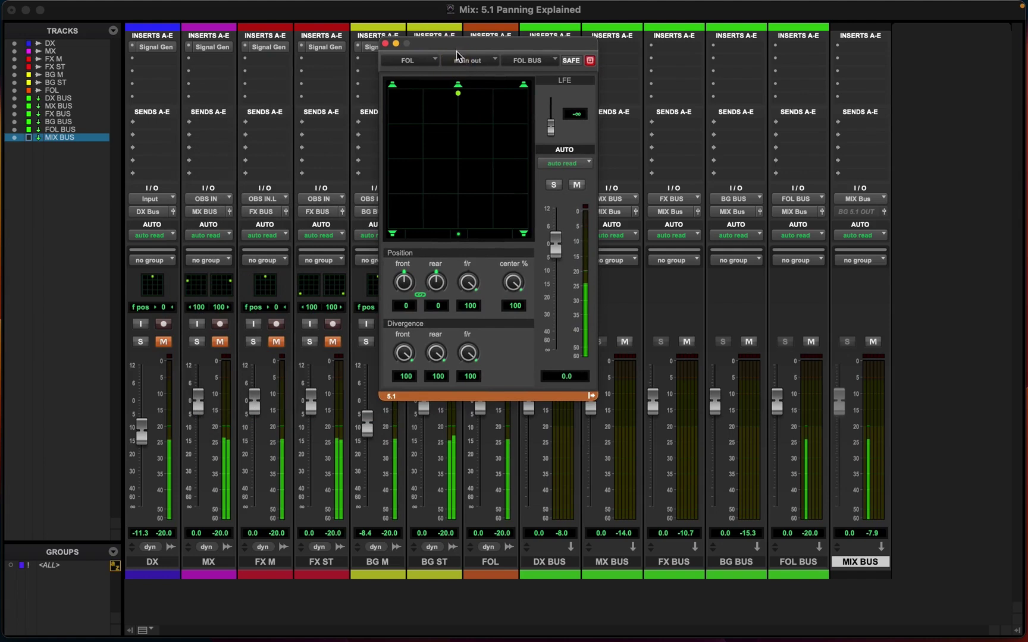
{"action": "left_click", "coordinate": [458, 86]}
{"action": "left_click", "coordinate": [457, 89]}
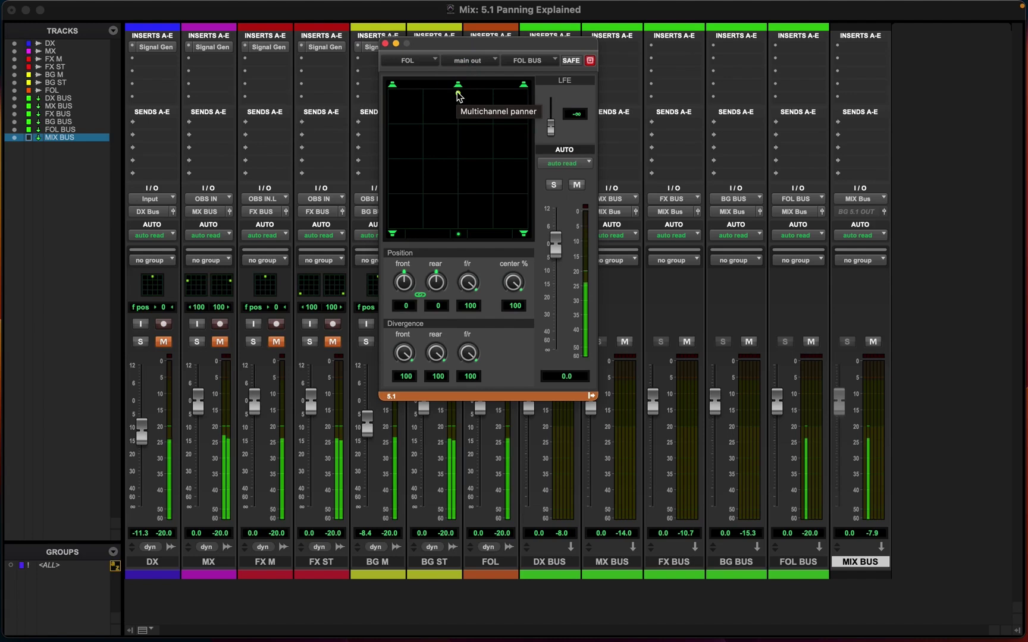
{"action": "mouse_move", "coordinate": [458, 94]}
{"action": "left_mouse_down"}
{"action": "mouse_move", "coordinate": [500, 93]}
{"action": "mouse_move", "coordinate": [458, 94]}
{"action": "left_mouse_up"}
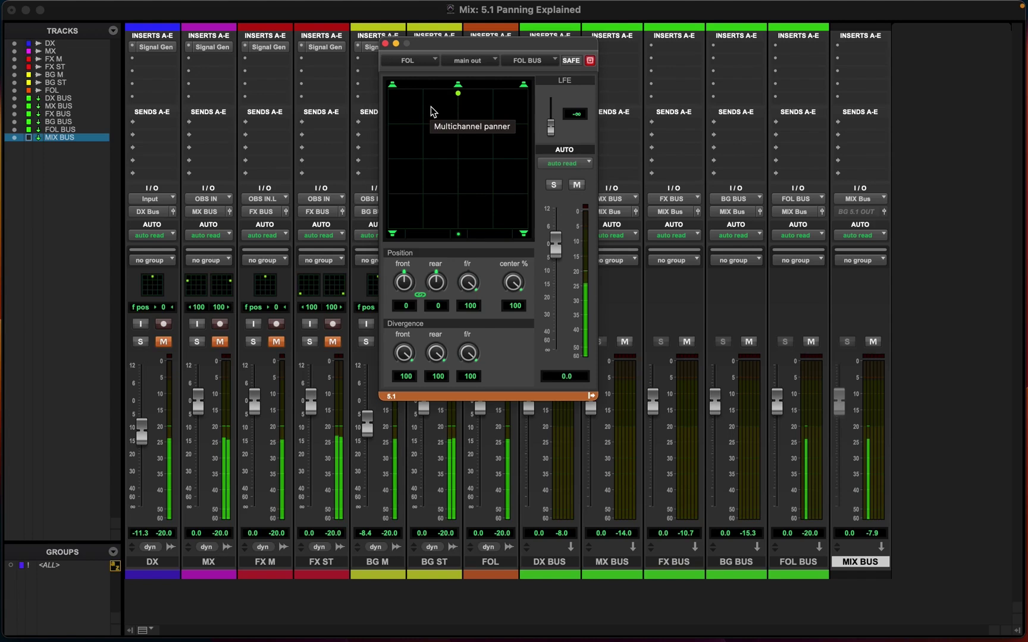
- Try FOL panned to the front left and to the rear center, returning it to front center
{"action": "left_click", "coordinate": [390, 86]}
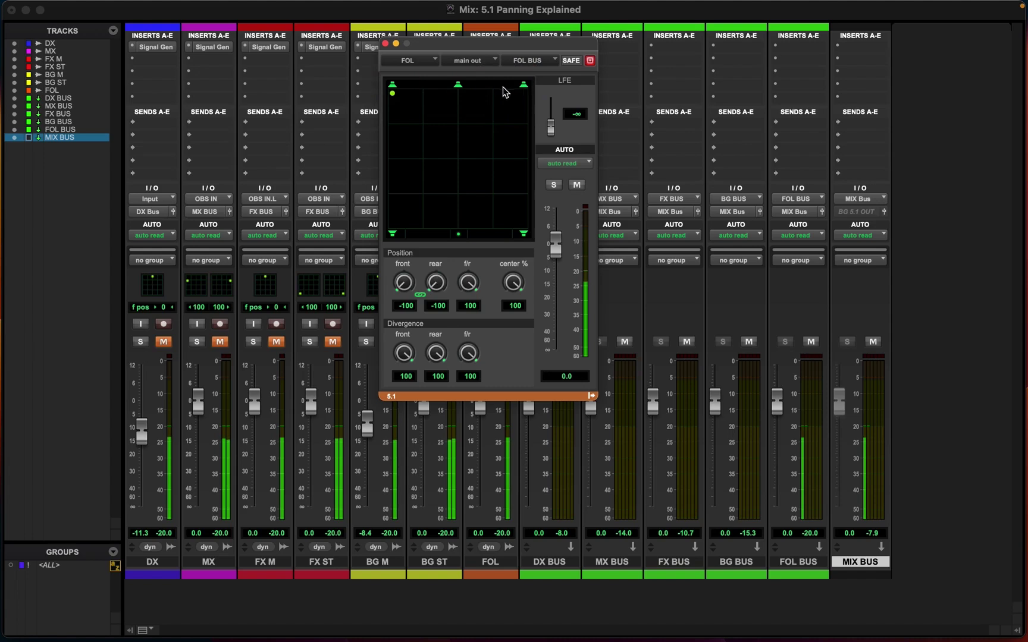
{"action": "left_click", "coordinate": [457, 86]}
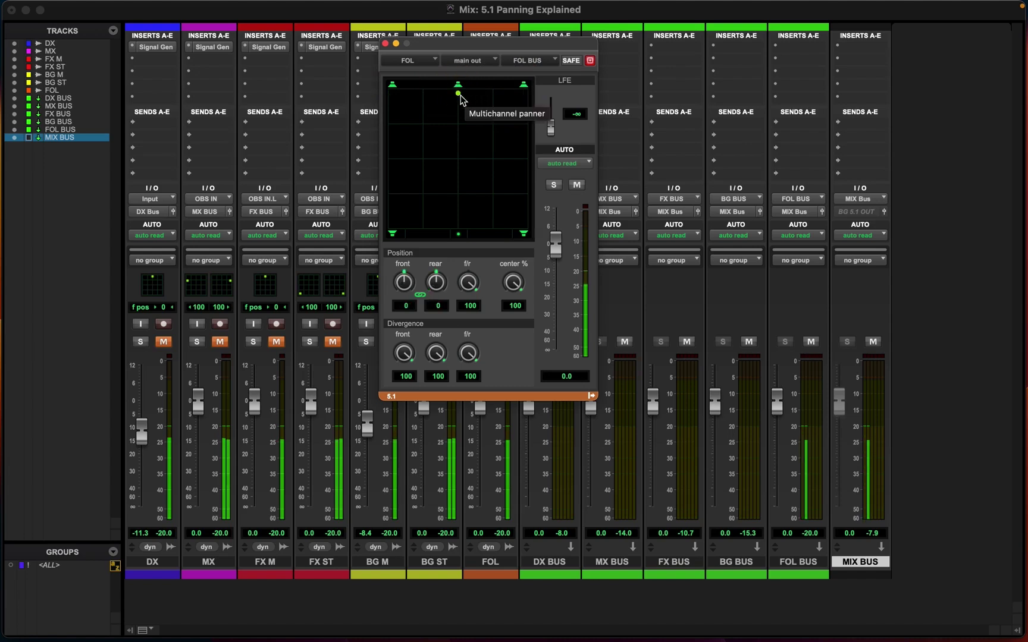
{"action": "left_click_drag", "start_coordinate": [461, 94], "coordinate": [524, 183]}
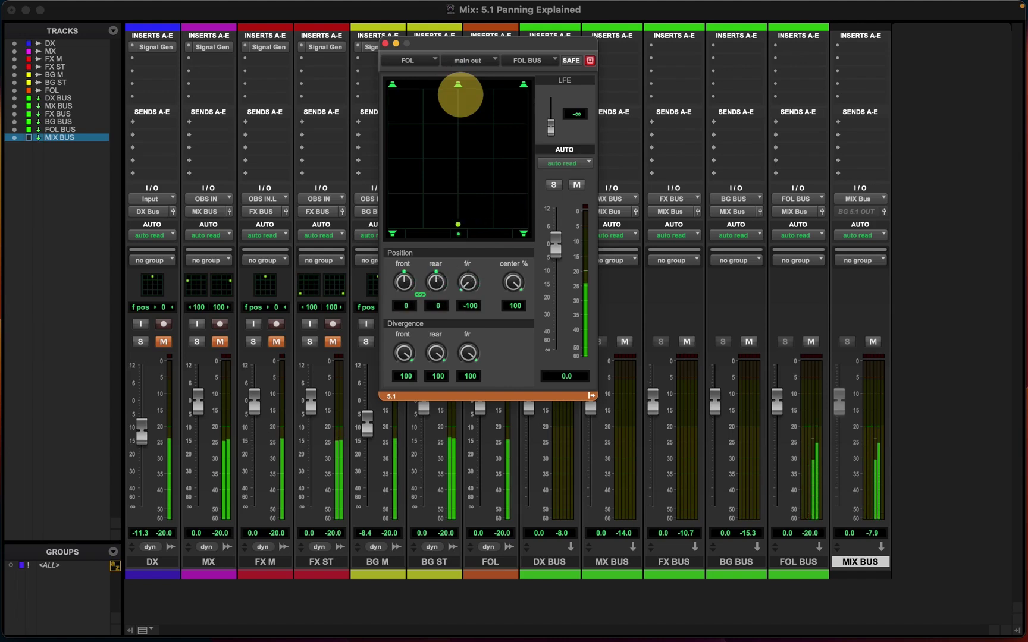
{"action": "left_click", "coordinate": [450, 145]}
{"action": "left_click", "coordinate": [457, 84]}
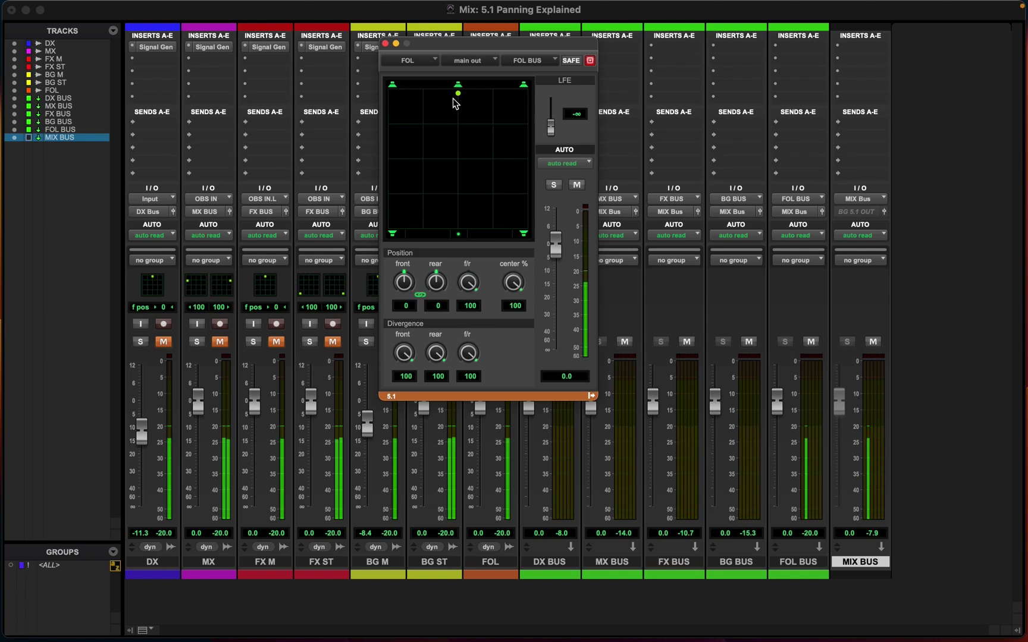
{"action": "mouse_move", "coordinate": [457, 95]}
{"action": "left_mouse_down"}
{"action": "mouse_move", "coordinate": [515, 94]}
{"action": "mouse_move", "coordinate": [458, 93]}
{"action": "left_mouse_up"}
{"action": "left_click_drag", "start_coordinate": [461, 42], "coordinate": [570, 105]}
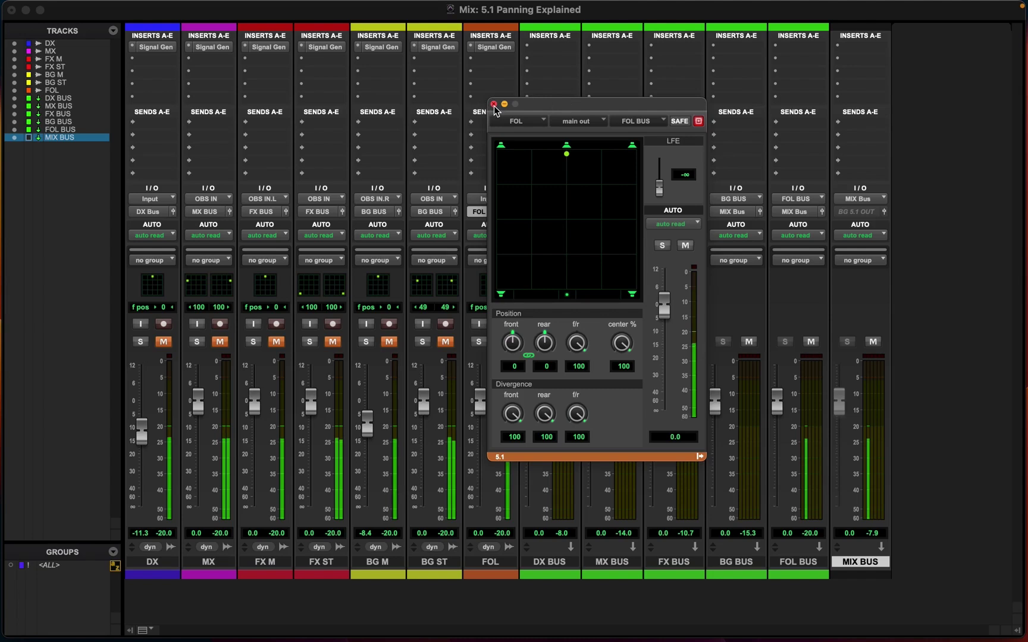
- Pan FOL to 99 at f/r 96, bring it back to -4 at f/r 100, and close its panner
{"action": "mouse_move", "coordinate": [568, 156]}
{"action": "left_mouse_down"}
{"action": "mouse_move", "coordinate": [617, 276]}
{"action": "mouse_move", "coordinate": [530, 285]}
{"action": "mouse_move", "coordinate": [562, 285]}
{"action": "mouse_move", "coordinate": [632, 155]}
{"action": "left_mouse_up"}
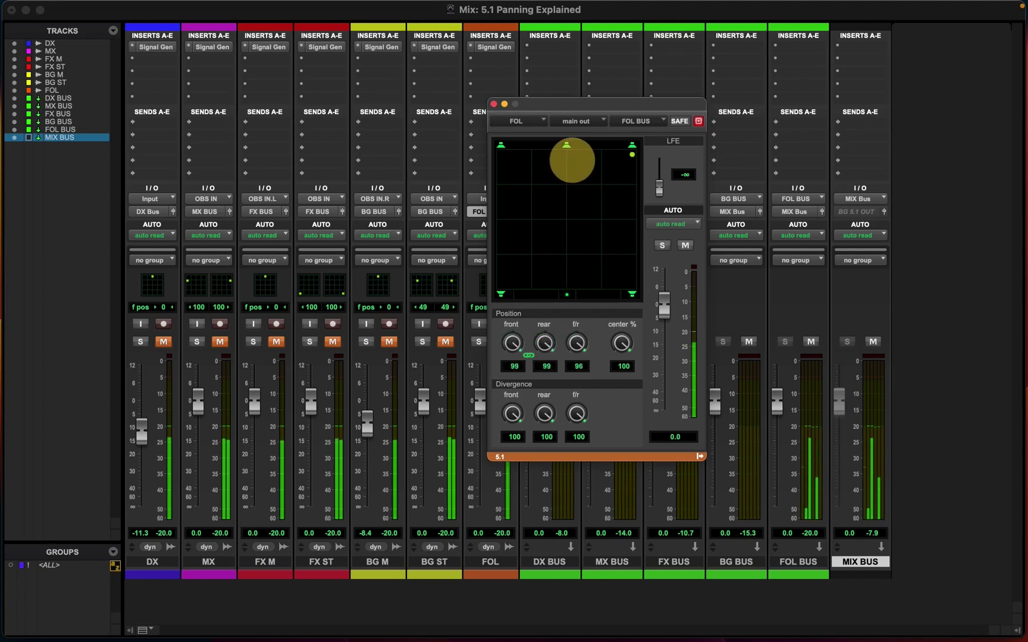
{"action": "left_click", "coordinate": [570, 156]}
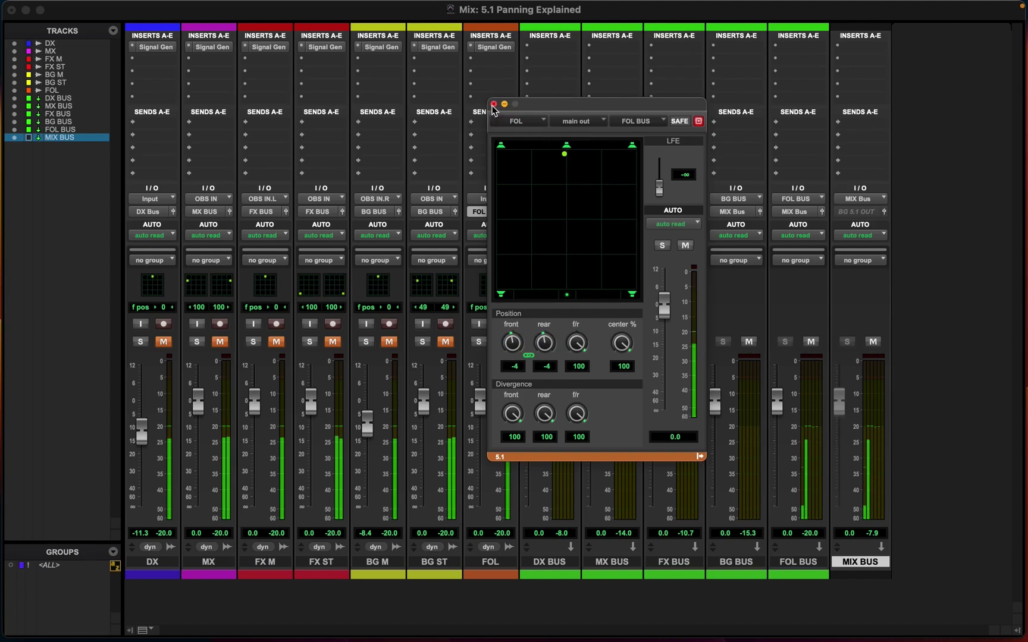
{"action": "left_click", "coordinate": [493, 104]}
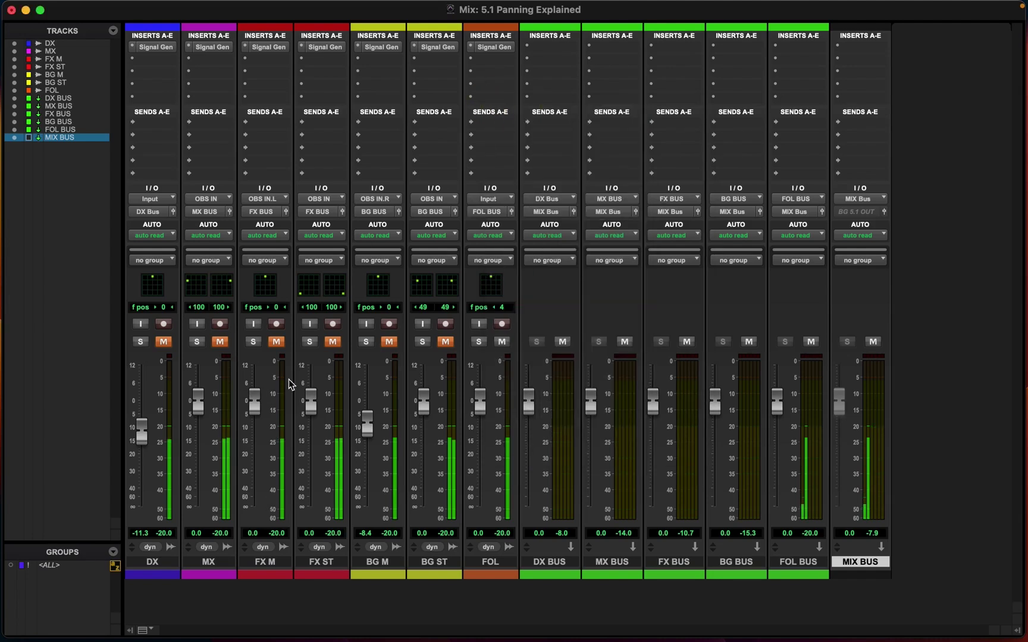
{"action": "left_click", "coordinate": [378, 362]}
{"action": "left_click", "coordinate": [439, 362]}
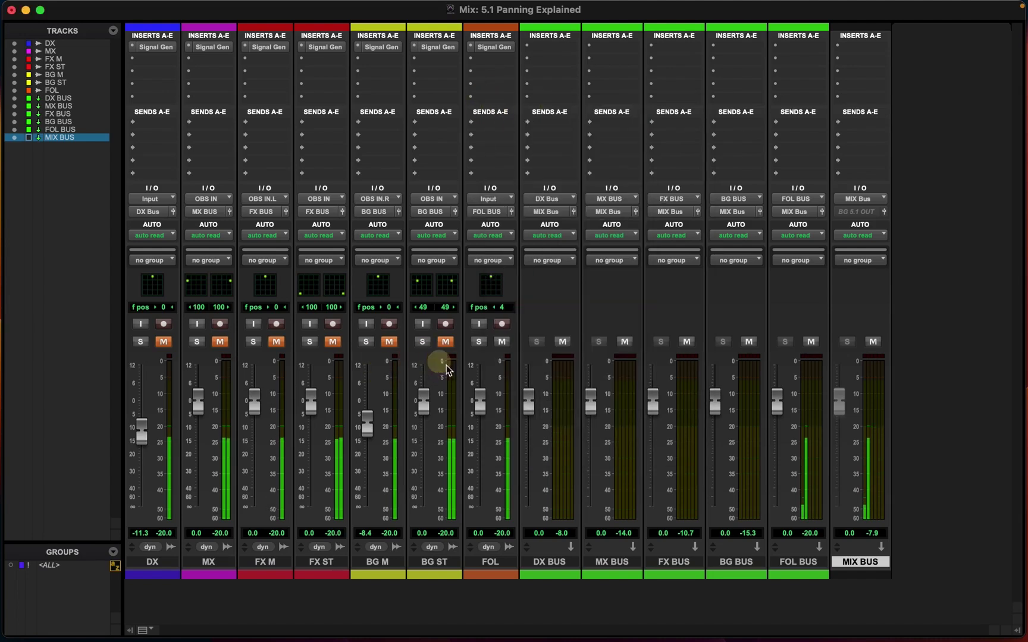
{"action": "left_click", "coordinate": [489, 364]}
{"action": "left_click", "coordinate": [210, 364]}
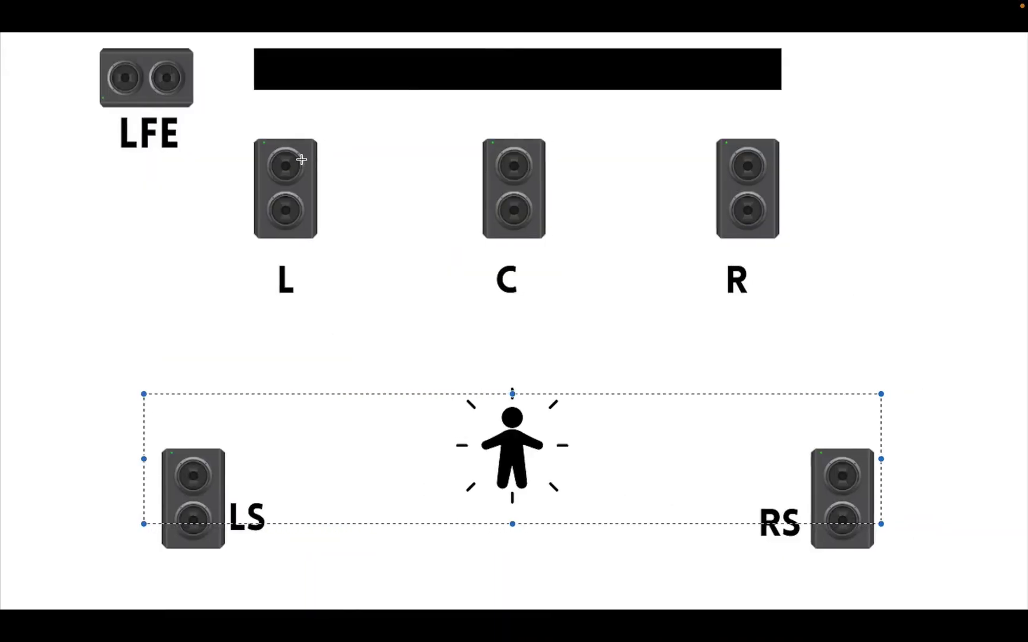
- Switch to the speaker diagram and outline the center speaker together with its C label
{"action": "left_click", "coordinate": [316, 122]}
{"action": "left_click_drag", "start_coordinate": [468, 110], "coordinate": [560, 314]}
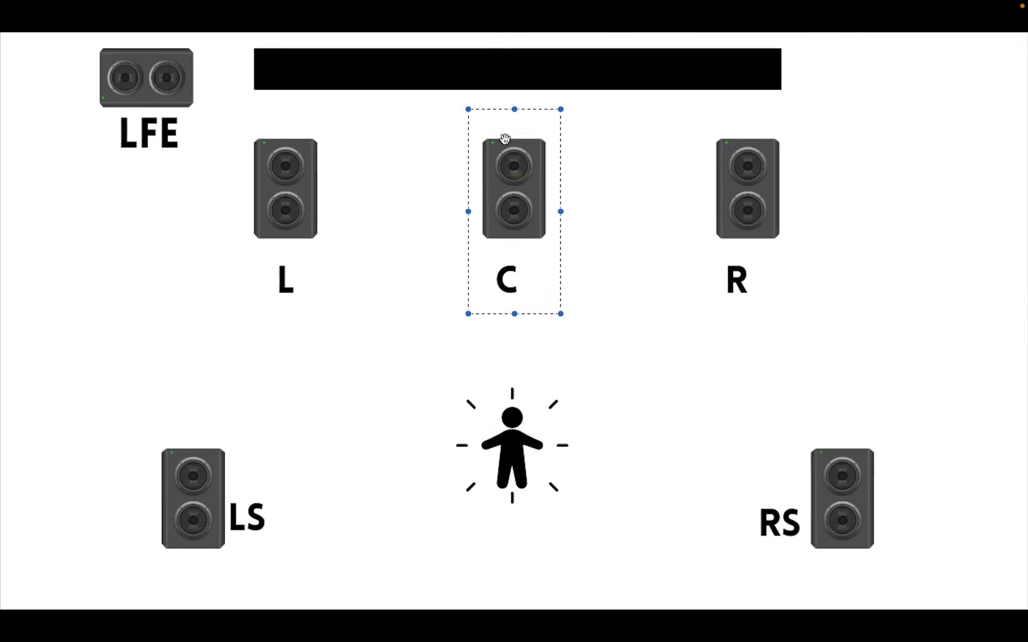
- Outline the middle of the cinema screen in the diagram, and open the FX M panner with its dot at front center
{"action": "left_click", "coordinate": [481, 76]}
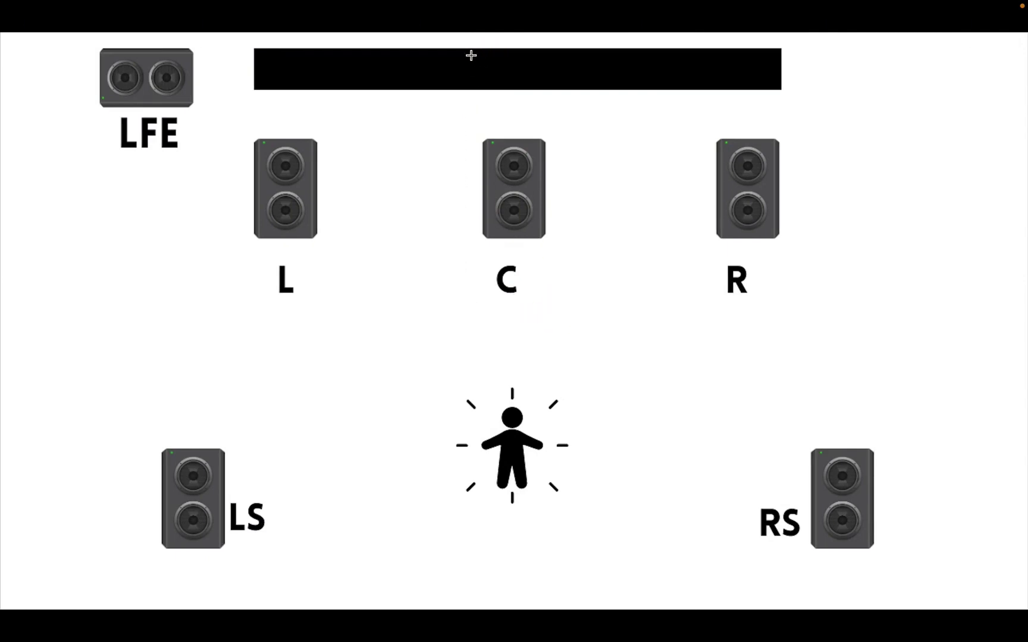
{"action": "left_click_drag", "start_coordinate": [471, 56], "coordinate": [544, 85]}
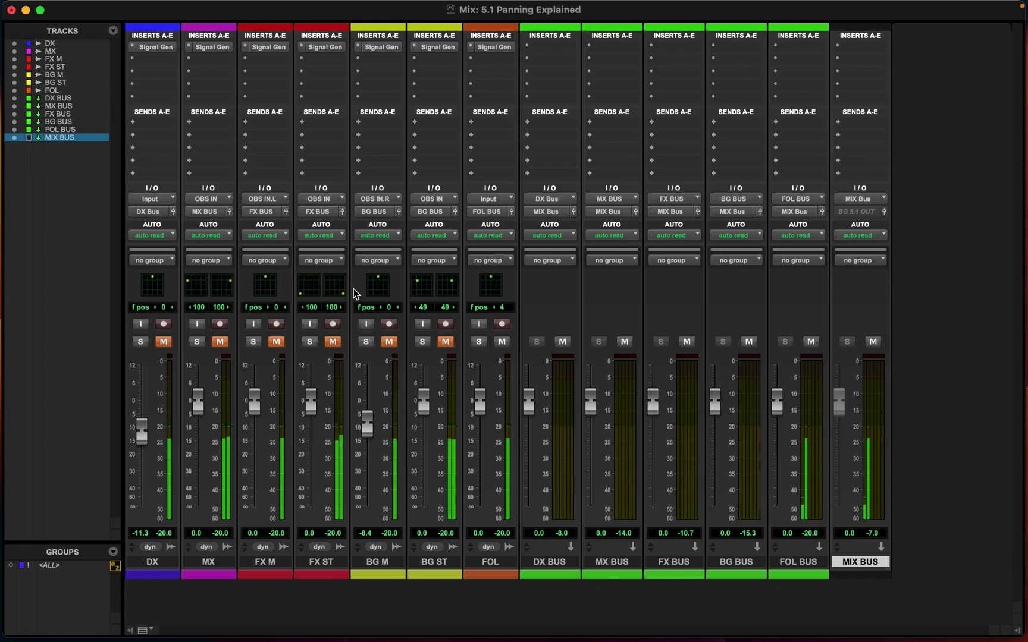
{"action": "left_click", "coordinate": [285, 212]}
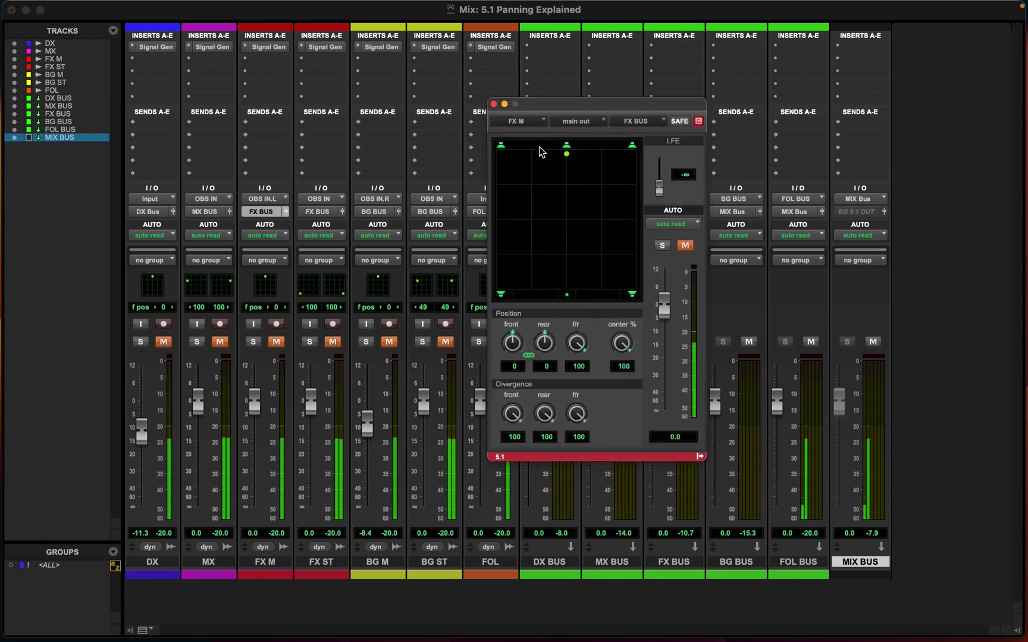
{"action": "mouse_move", "coordinate": [567, 153]}
{"action": "left_mouse_down"}
{"action": "mouse_move", "coordinate": [556, 150]}
{"action": "mouse_move", "coordinate": [565, 156]}
{"action": "left_mouse_up"}
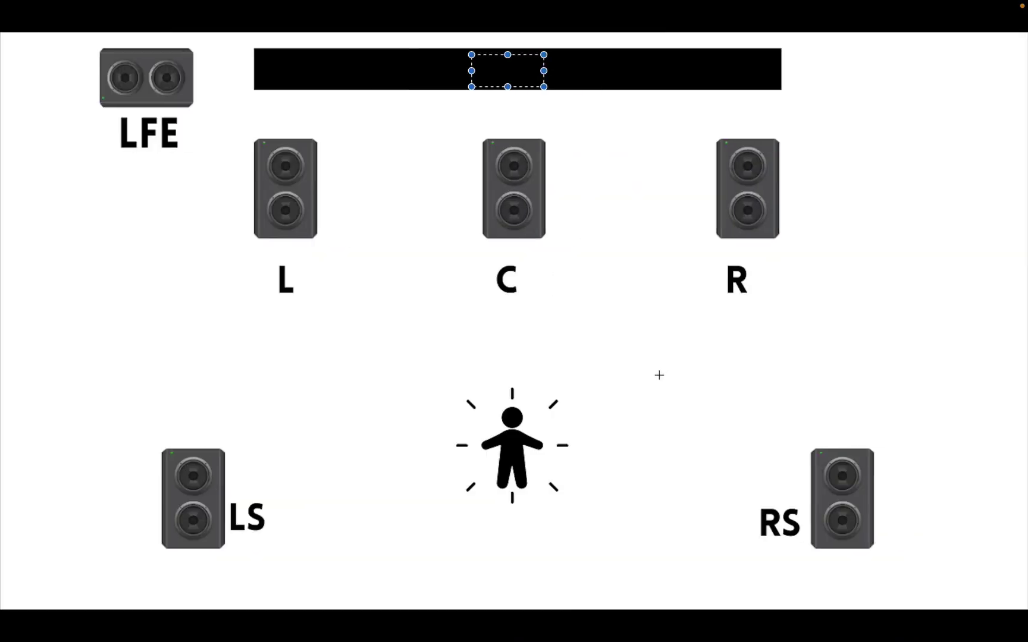
- Outline the listener, the center speaker and the RS speaker in the diagram, and close the FX M panner with FX M panned to 44 at f/r -74
{"action": "left_click_drag", "start_coordinate": [459, 375], "coordinate": [578, 512]}
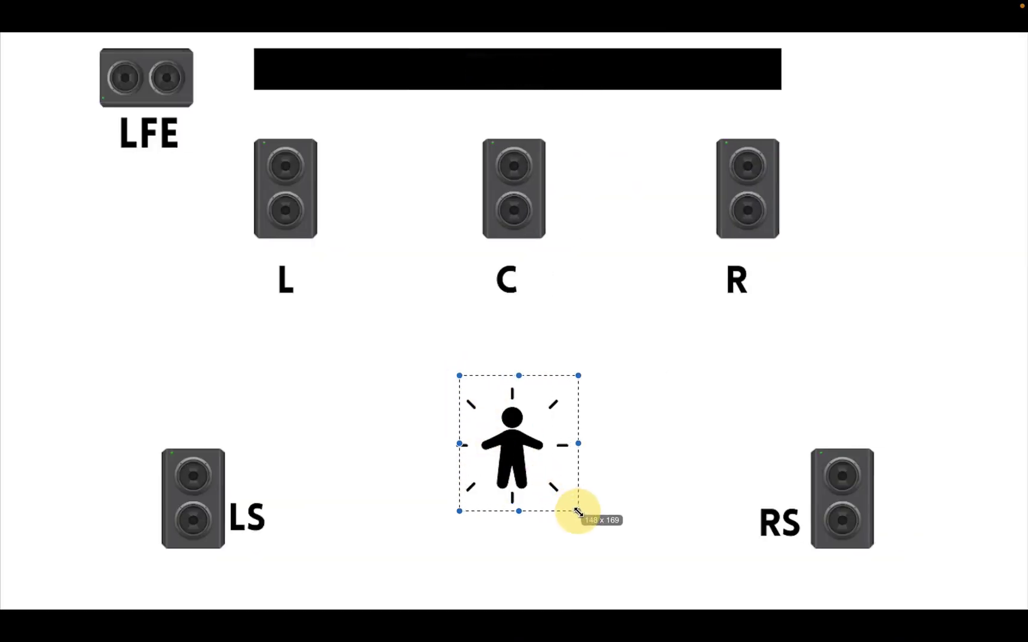
{"action": "left_click_drag", "start_coordinate": [463, 64], "coordinate": [560, 290]}
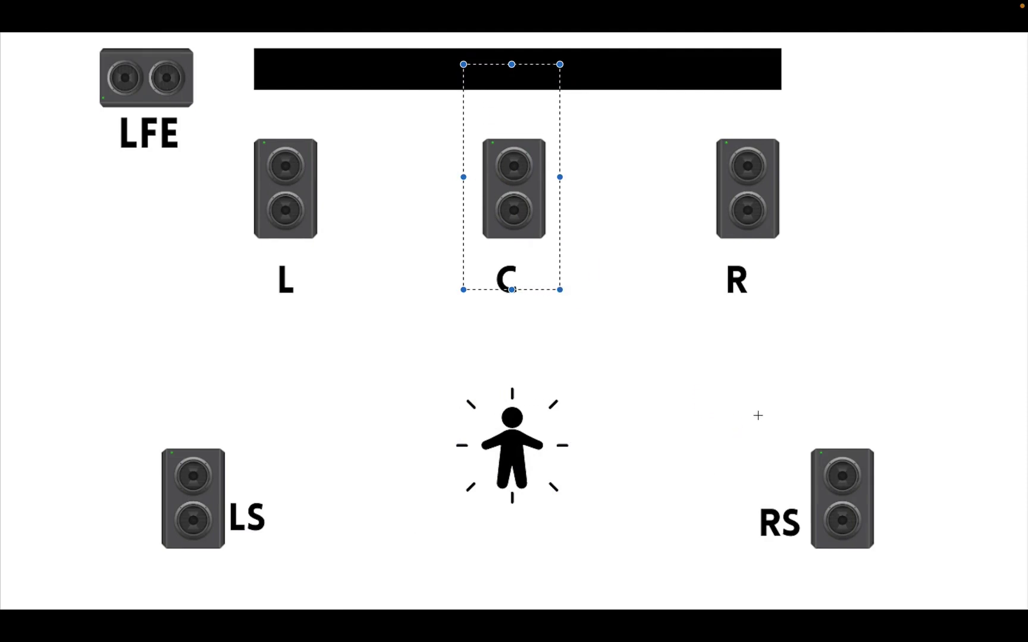
{"action": "left_click_drag", "start_coordinate": [753, 412], "coordinate": [889, 561]}
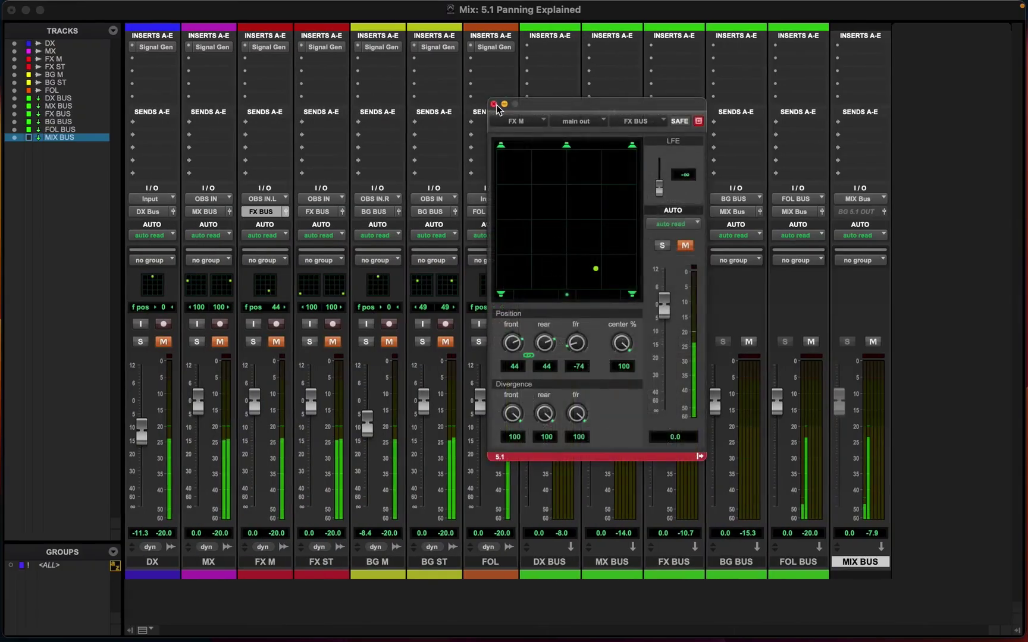
{"action": "left_click", "coordinate": [494, 104]}
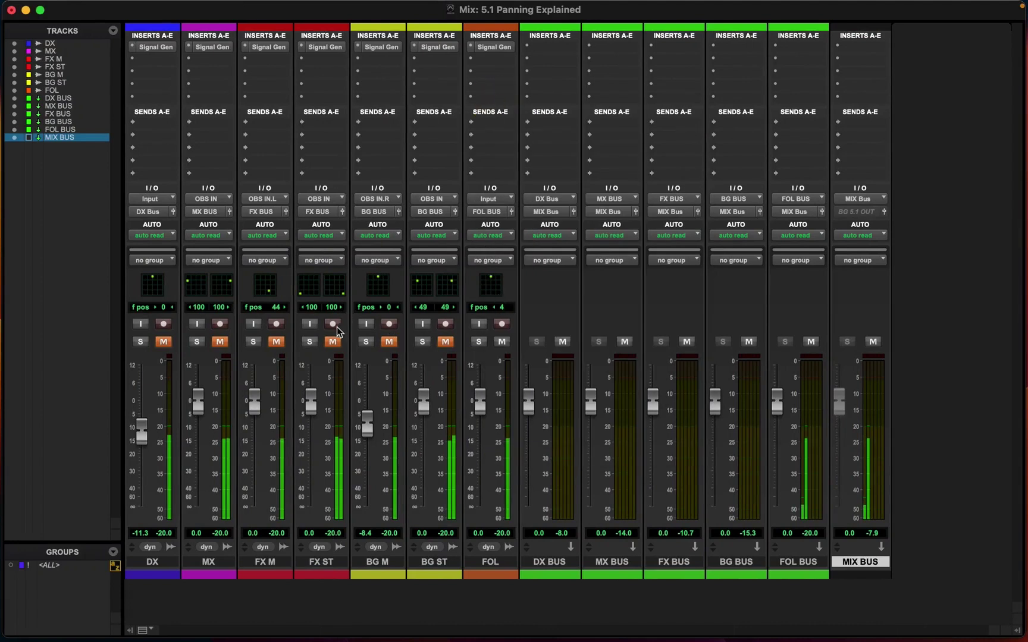
- Open the FX ST panner, pan it to -100 and 94 at f/r 100 with inverse linking on, and place it over the bus channels
{"action": "left_click", "coordinate": [343, 212]}
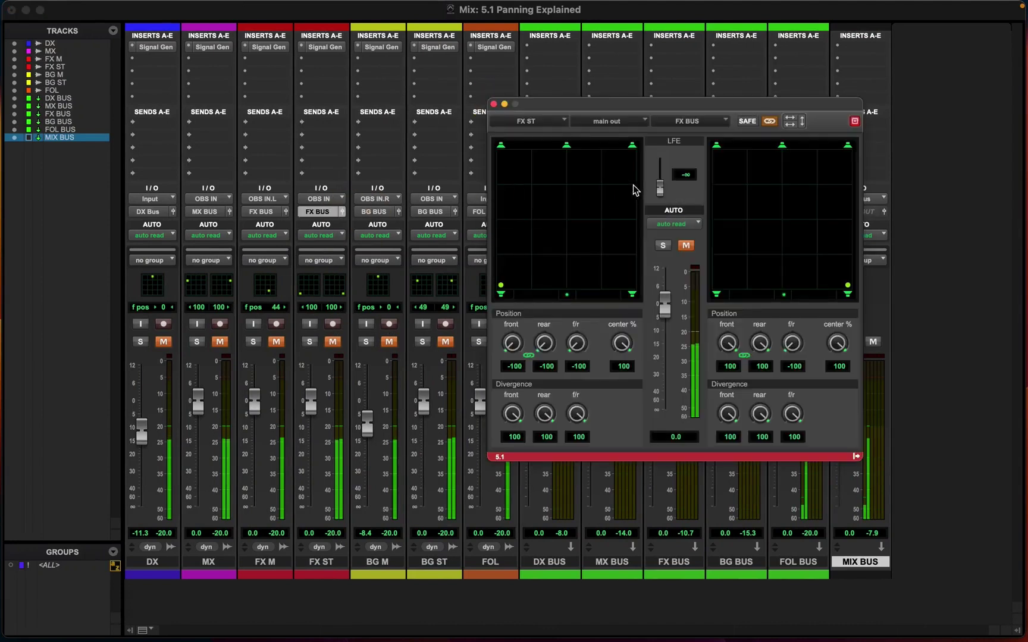
{"action": "left_click_drag", "start_coordinate": [719, 104], "coordinate": [712, 78]}
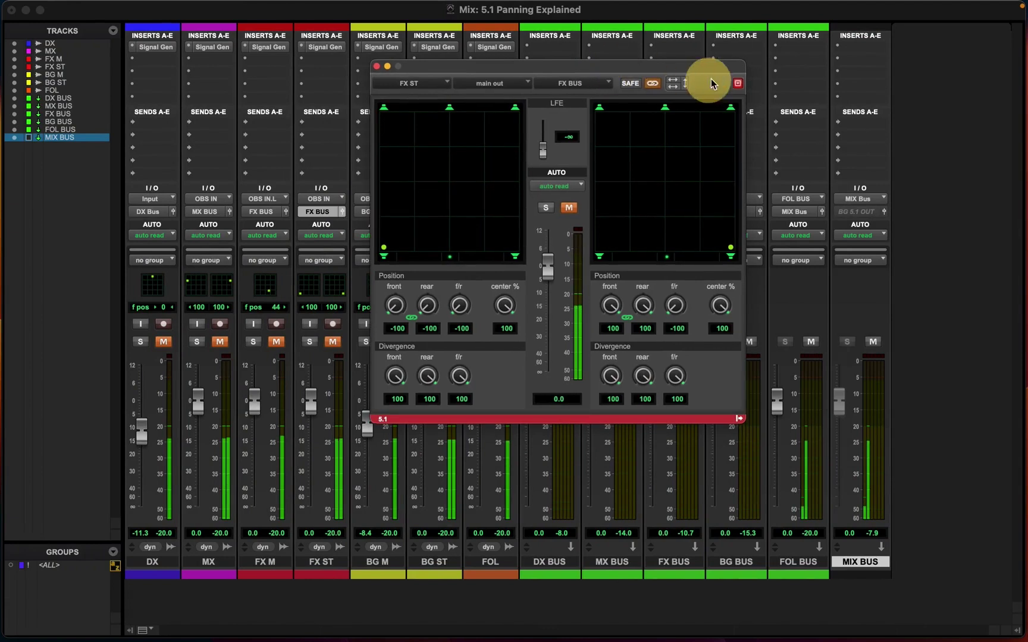
{"action": "left_click", "coordinate": [732, 249]}
{"action": "left_click_drag", "start_coordinate": [733, 248], "coordinate": [727, 116]}
{"action": "left_click", "coordinate": [670, 86]}
{"action": "left_click_drag", "start_coordinate": [607, 64], "coordinate": [742, 53]}
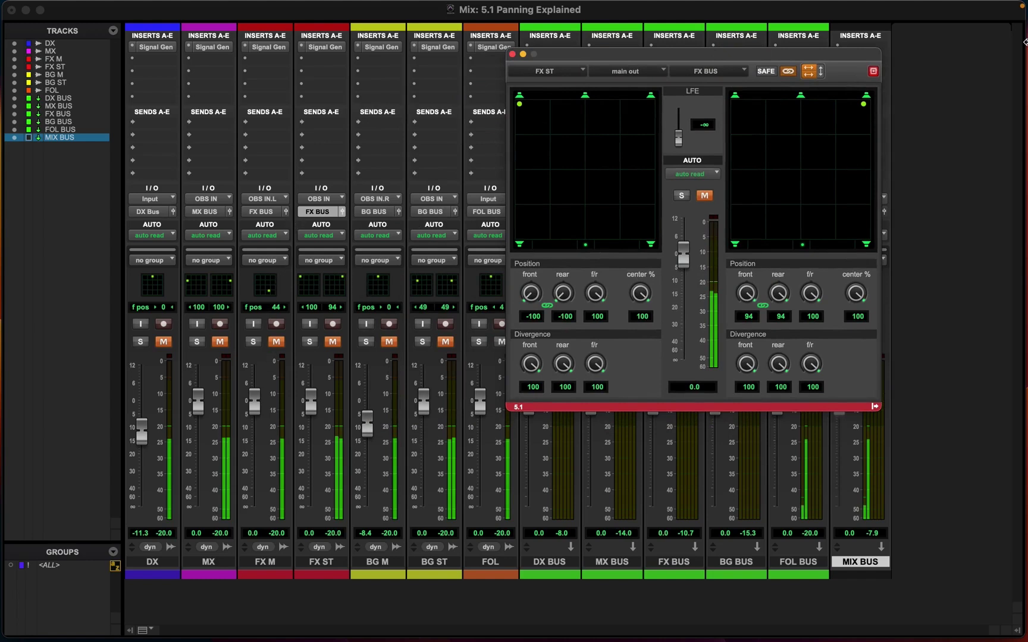
- Open the FX M panner, pan it to front center at f/r 100, and place it beside the FX ST panner
{"action": "left_click", "coordinate": [287, 213]}
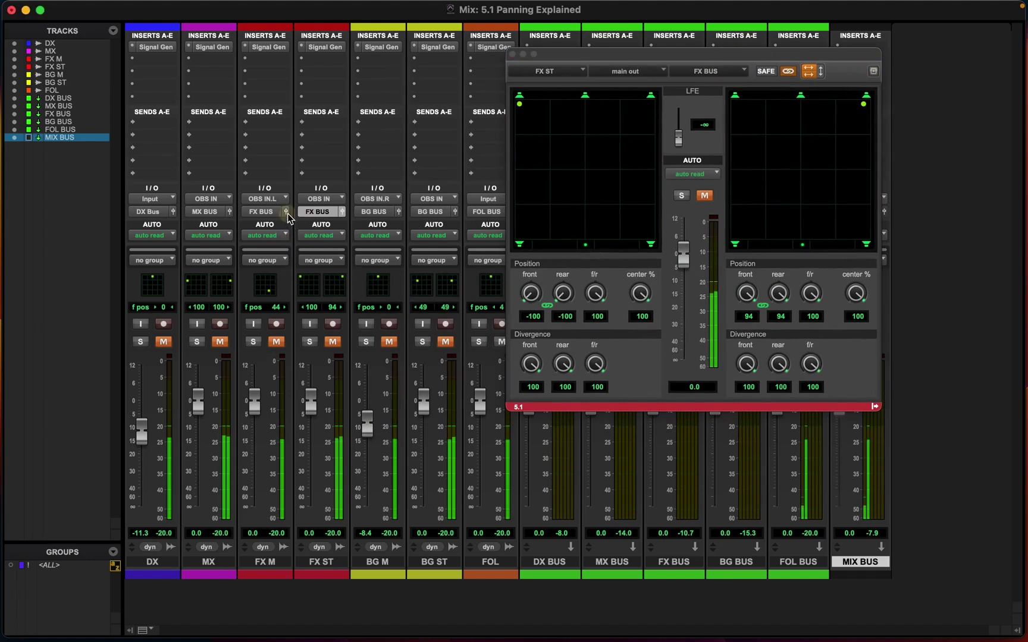
{"action": "left_click", "coordinate": [586, 96]}
{"action": "left_click_drag", "start_coordinate": [583, 54], "coordinate": [333, 60]}
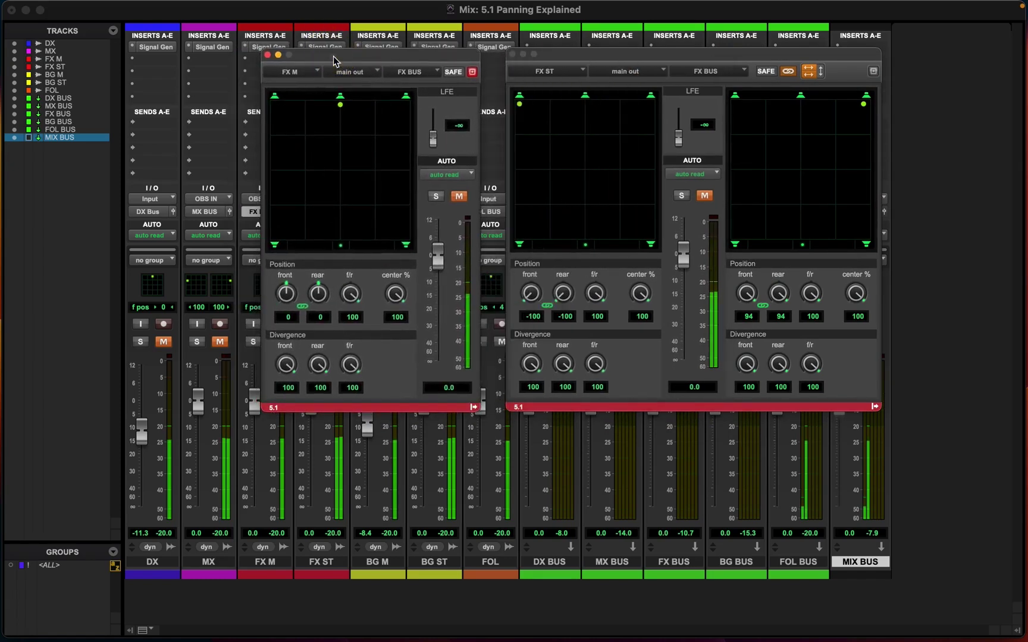